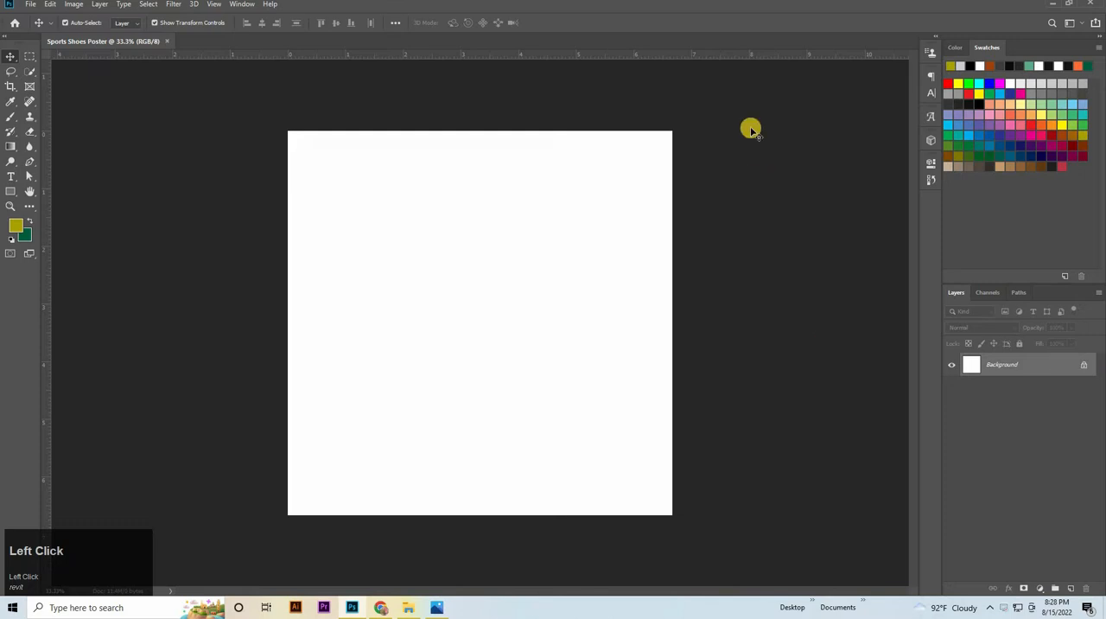
Place a horizontal and a vertical guide through the centre of the canvas
{"action": "left_click_drag", "start_coordinate": [761, 54], "coordinate": [769, 323]}
{"action": "left_click_drag", "start_coordinate": [43, 415], "coordinate": [83, 407]}
{"action": "left_click_drag", "start_coordinate": [452, 333], "coordinate": [480, 323]}
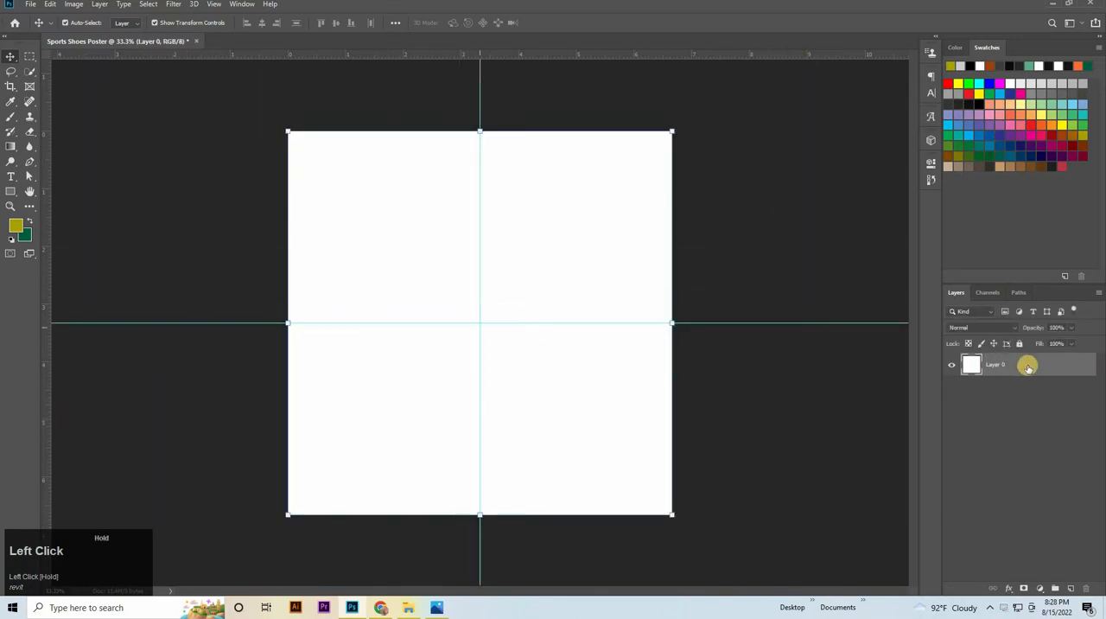
Add a Gradient Overlay to Layer 0 and use 353636 as the colour of the gradient's starting stop
{"action": "double_click", "coordinate": [1041, 365]}
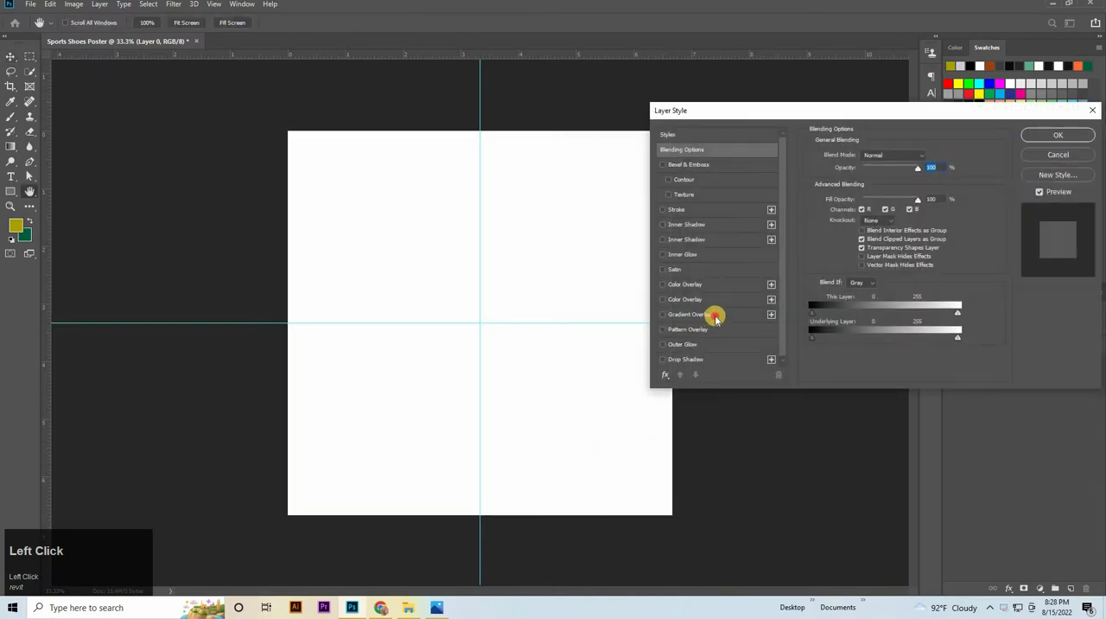
{"action": "left_click", "coordinate": [691, 315]}
{"action": "left_click", "coordinate": [894, 183]}
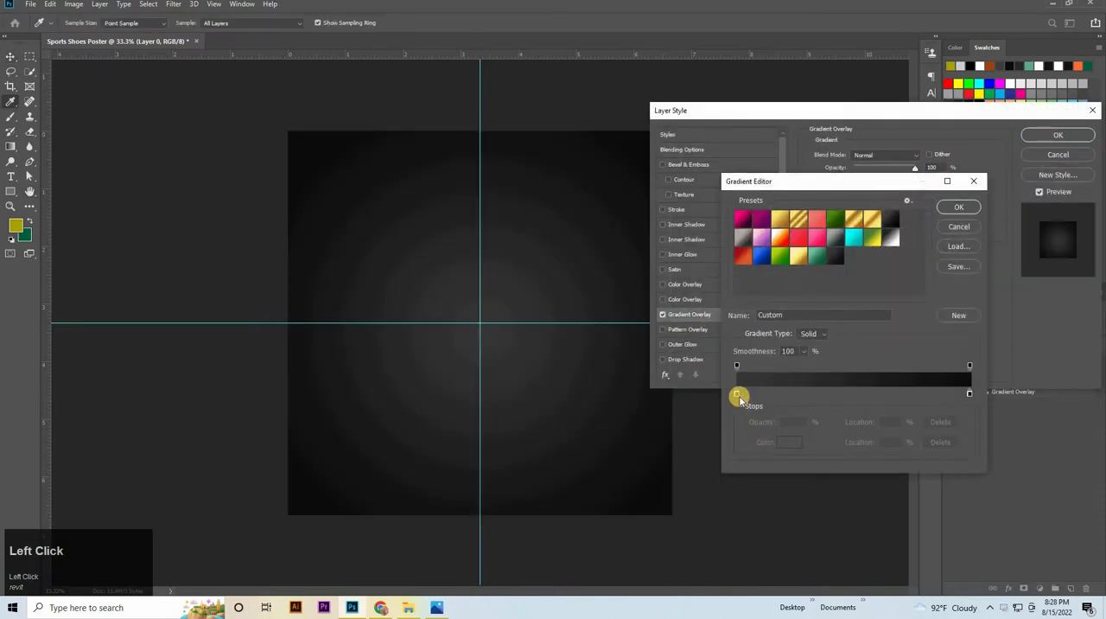
{"action": "left_click", "coordinate": [735, 394]}
{"action": "left_click", "coordinate": [782, 441]}
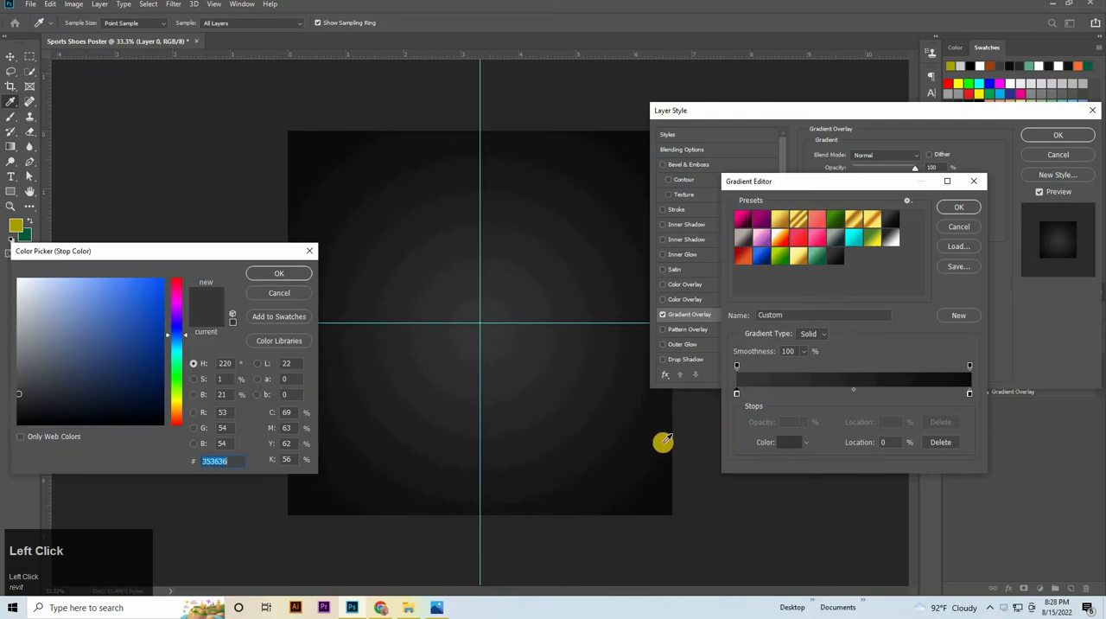
{"action": "key", "text": "Return"}
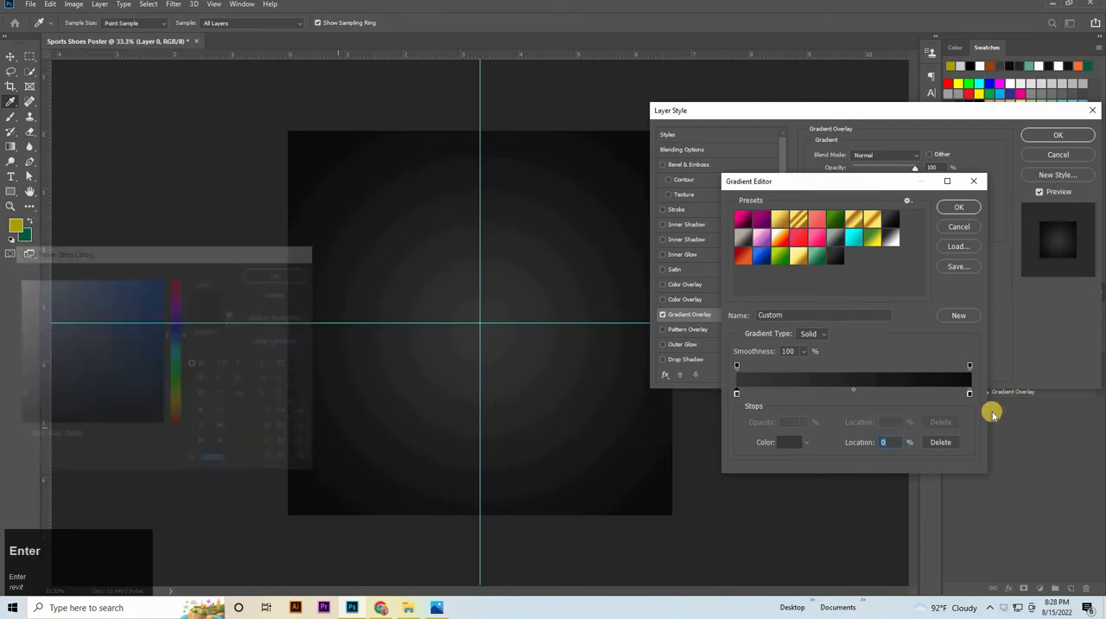
Use RGB 13, 13, 13 for the gradient's end stop and apply the overlay with Radial style at a 125° angle
{"action": "double_click", "coordinate": [970, 395]}
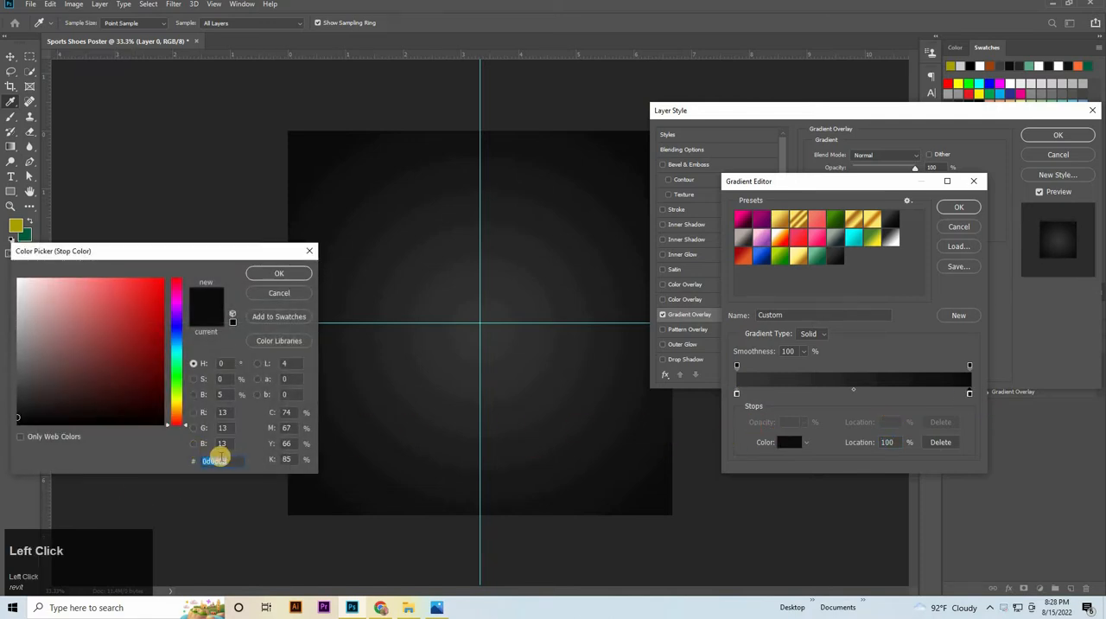
{"action": "key", "text": "Return"}
{"action": "key", "text": "Return"}
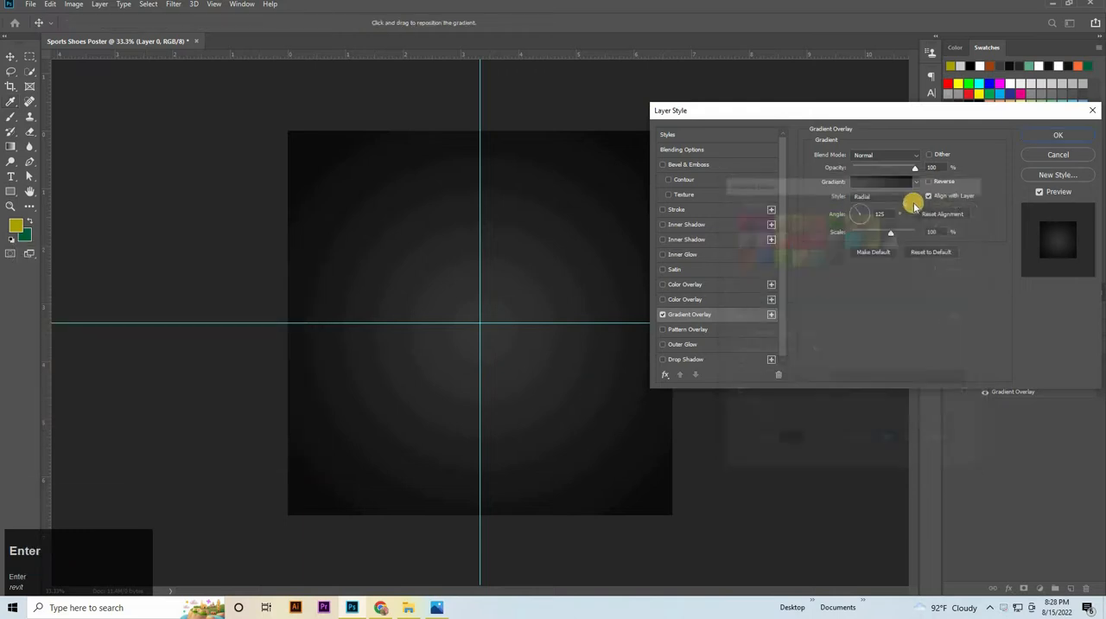
{"action": "left_click", "coordinate": [895, 212]}
{"action": "left_click", "coordinate": [845, 236]}
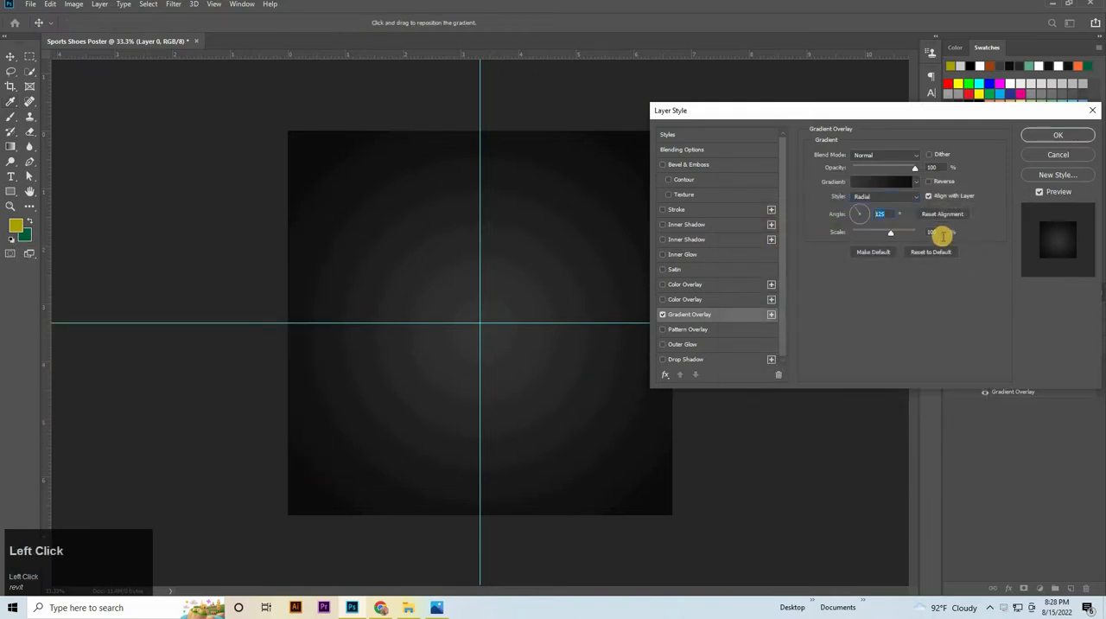
{"action": "key", "text": "Return"}
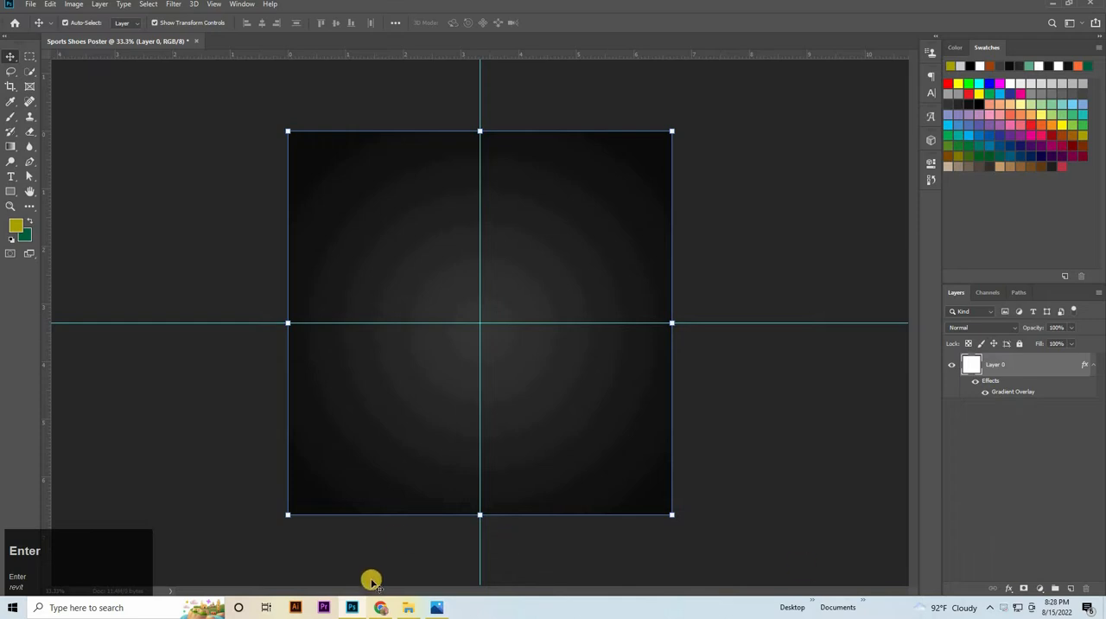
Place glitch-effect-black-background (1).jpg from the Sports Shoes Poster folder so that it covers the whole canvas
{"action": "left_click", "coordinate": [406, 607]}
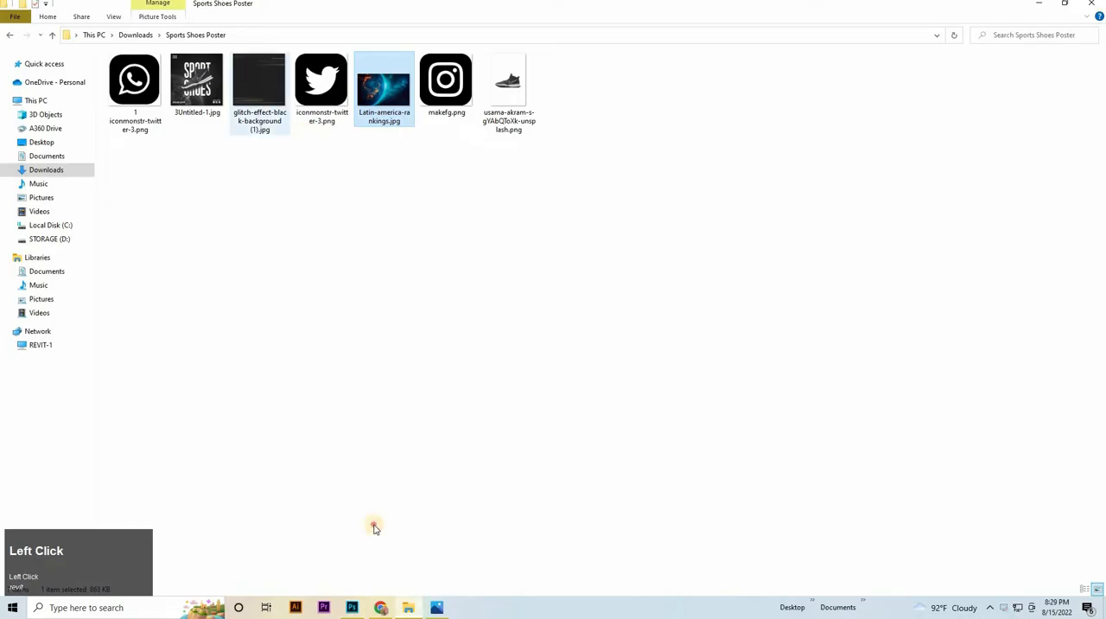
{"action": "left_click_drag", "start_coordinate": [259, 83], "coordinate": [480, 322]}
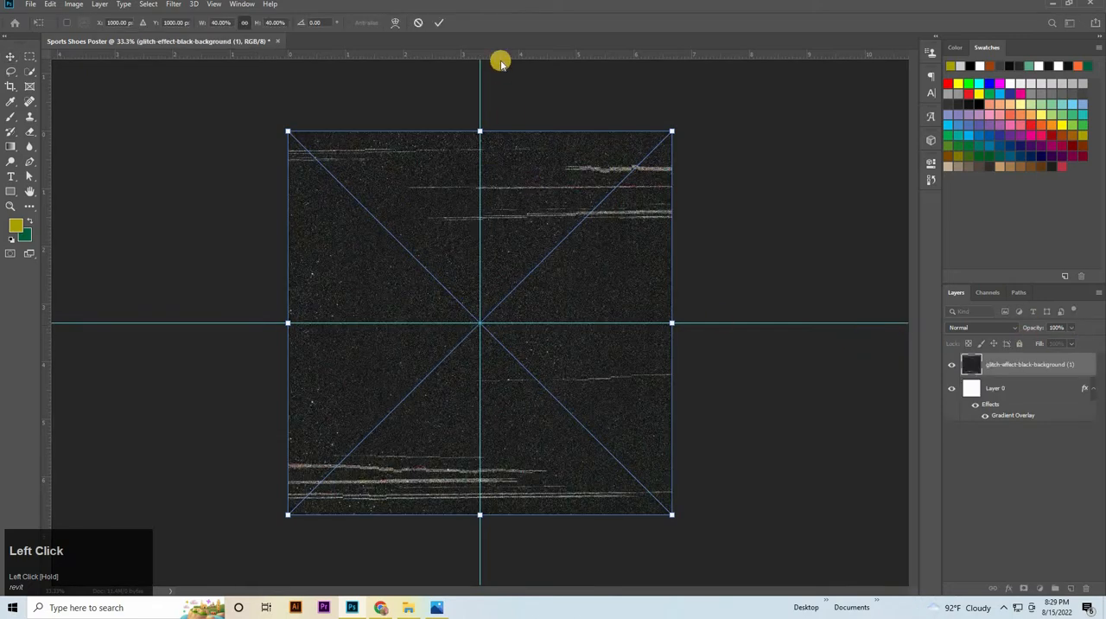
{"action": "key", "text": "Return"}
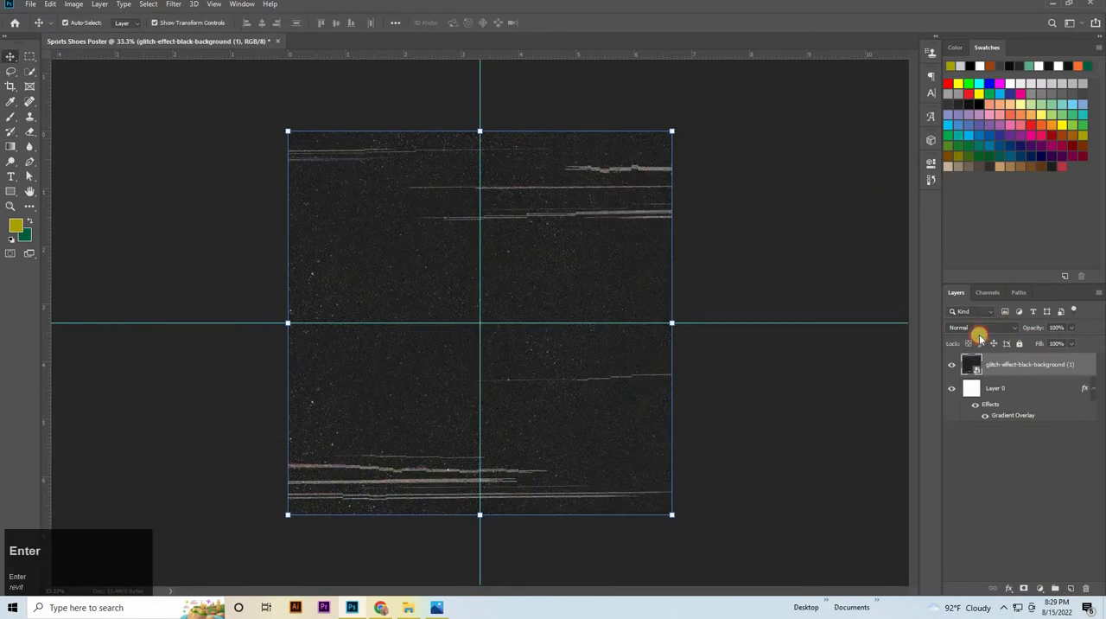
Set the glitch background layer's blend mode to Screen and its opacity to 20%
{"action": "left_click", "coordinate": [979, 333]}
{"action": "left_click", "coordinate": [968, 398]}
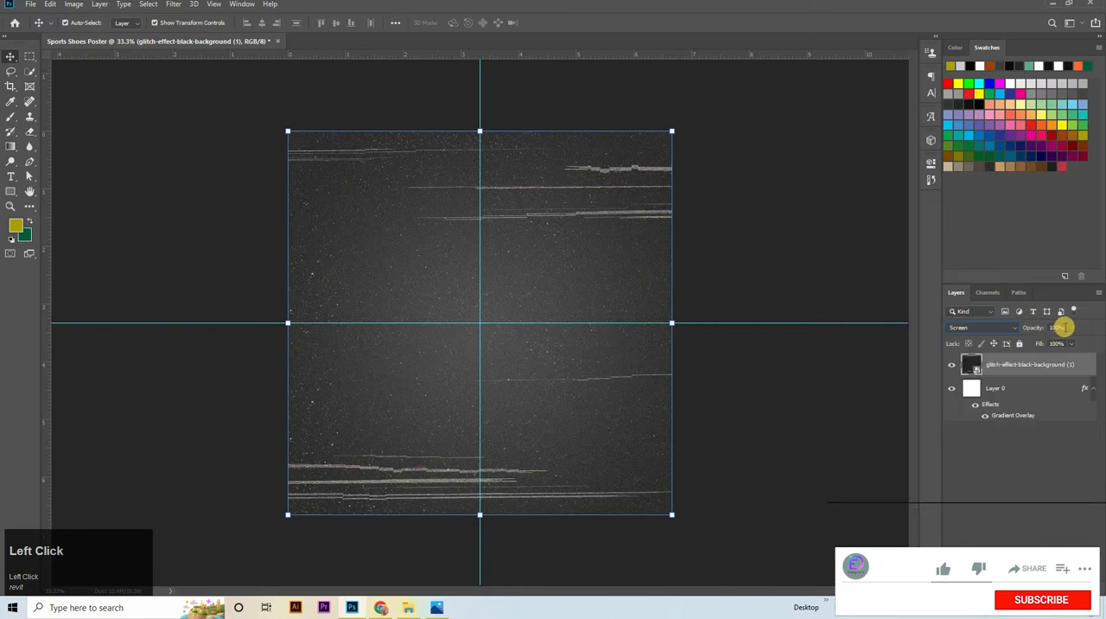
{"action": "type", "text": "20"}
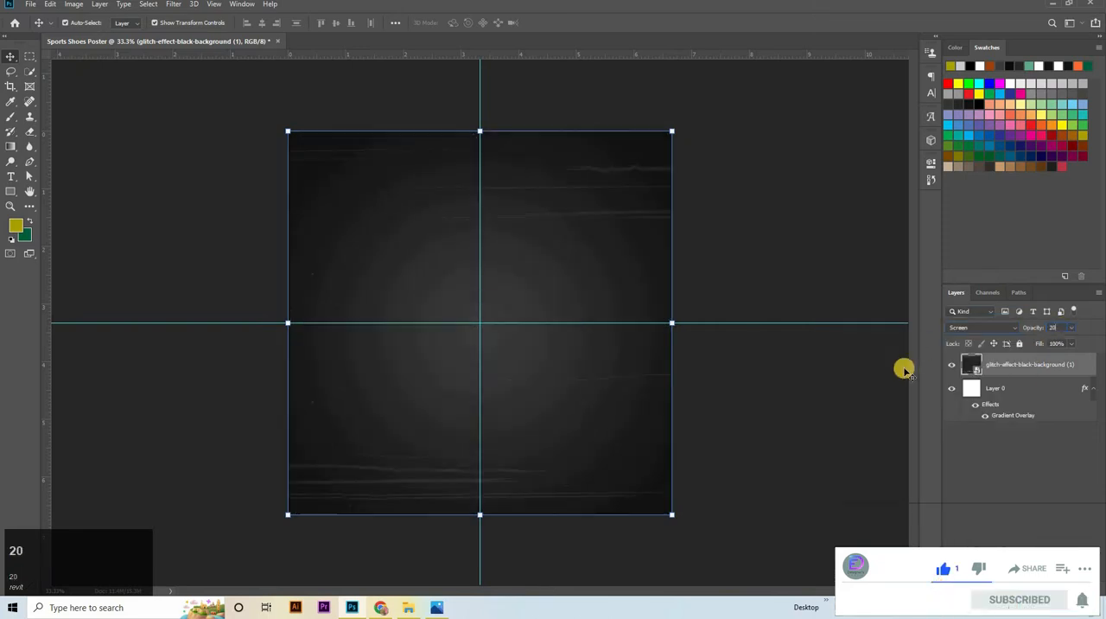
{"action": "key", "text": "Return"}
Place Latin-america-rankings.jpg on the canvas, enlarge it to about 231% and rotate it to about -49°
{"action": "left_click", "coordinate": [410, 611]}
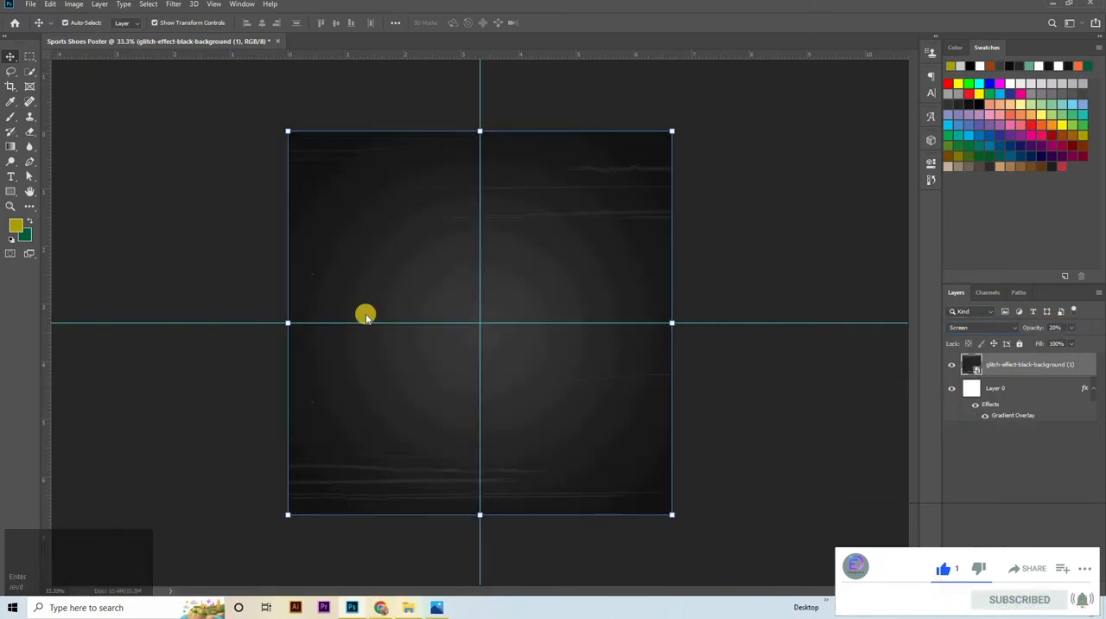
{"action": "left_click_drag", "start_coordinate": [384, 82], "coordinate": [464, 345]}
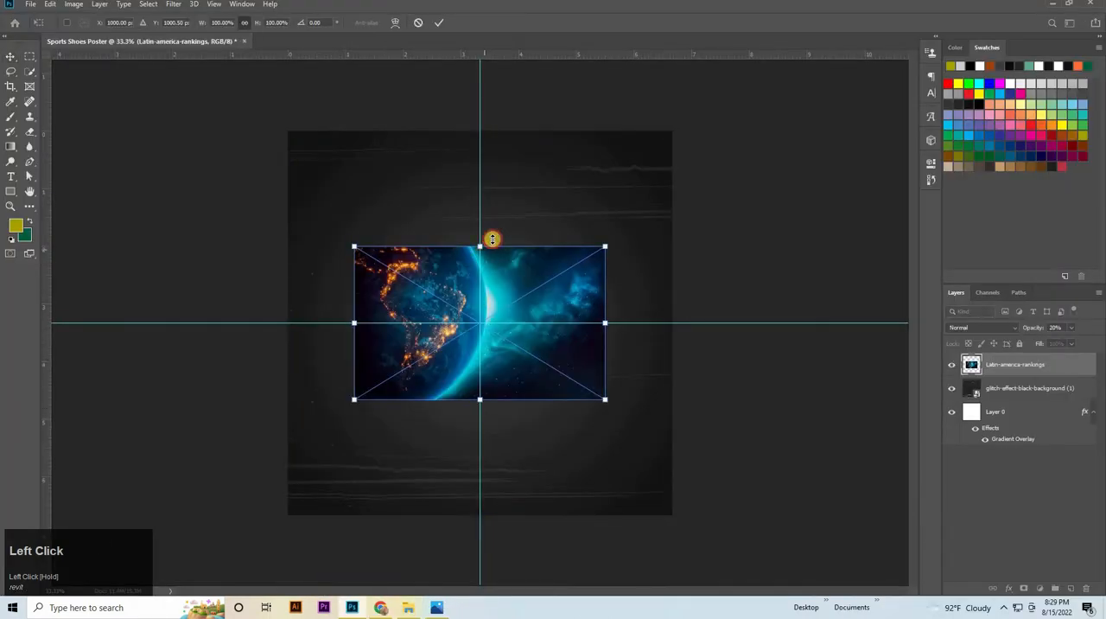
{"action": "left_click_drag", "start_coordinate": [492, 238], "coordinate": [509, 186]}
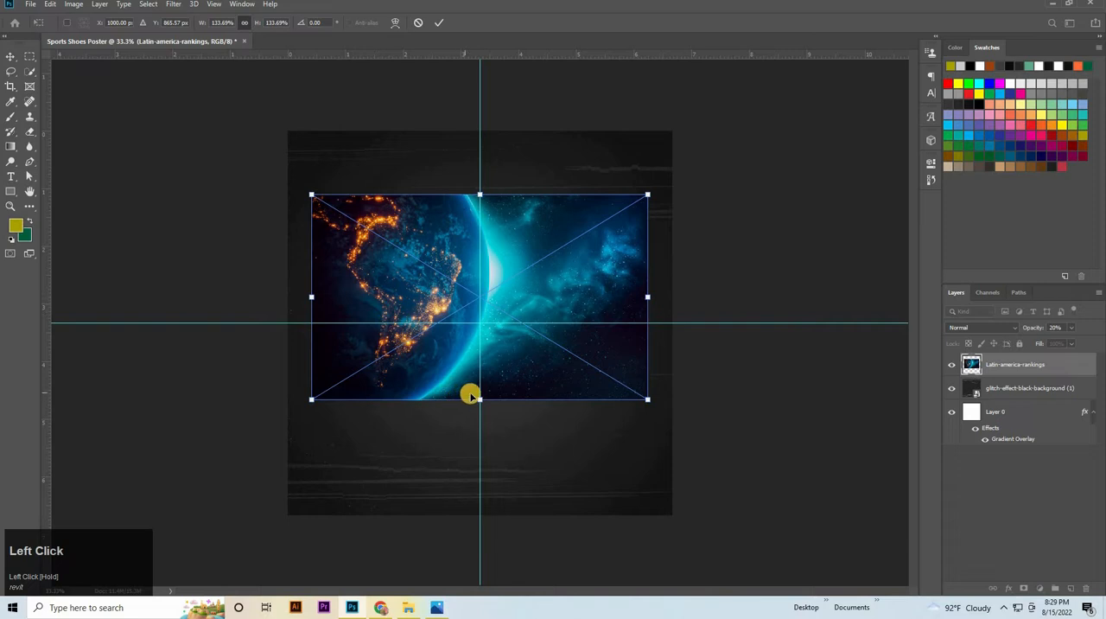
{"action": "left_click_drag", "start_coordinate": [439, 280], "coordinate": [403, 316]}
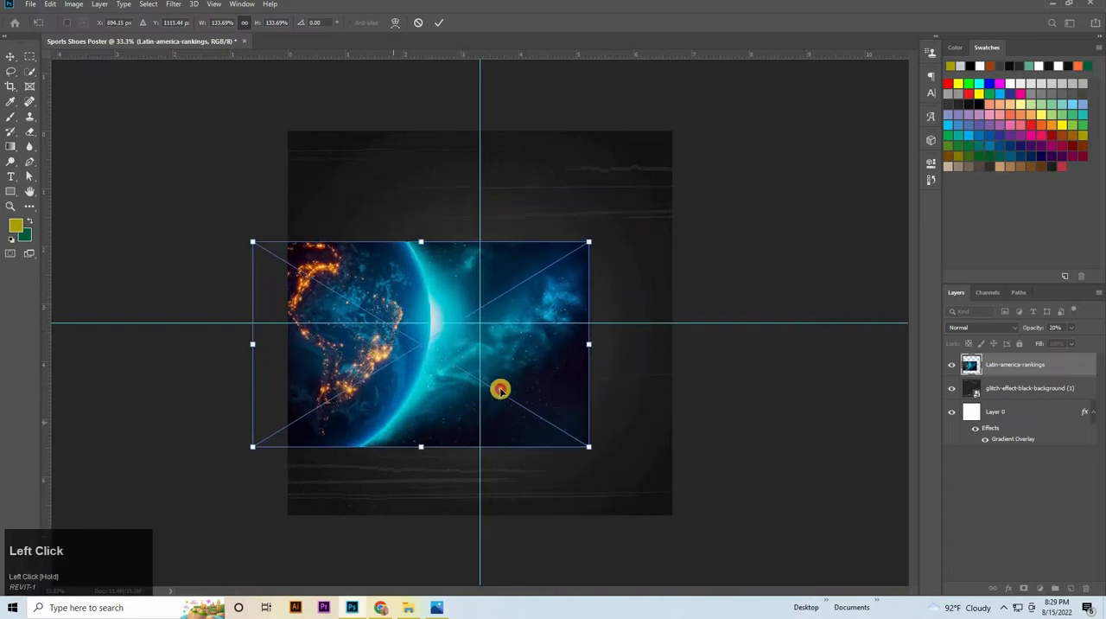
{"action": "left_click_drag", "start_coordinate": [617, 453], "coordinate": [515, 370]}
{"action": "left_click_drag", "start_coordinate": [486, 273], "coordinate": [659, 98]}
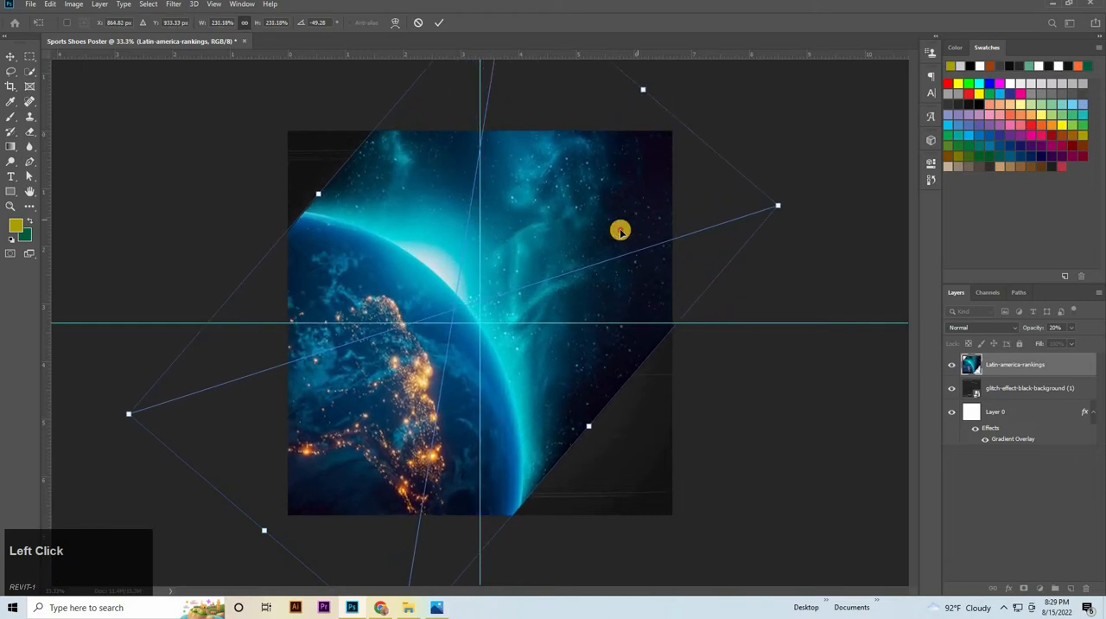
Reposition the rotated Earth image over the canvas and resize it to about 234.5%
{"action": "left_click_drag", "start_coordinate": [619, 229], "coordinate": [614, 235]}
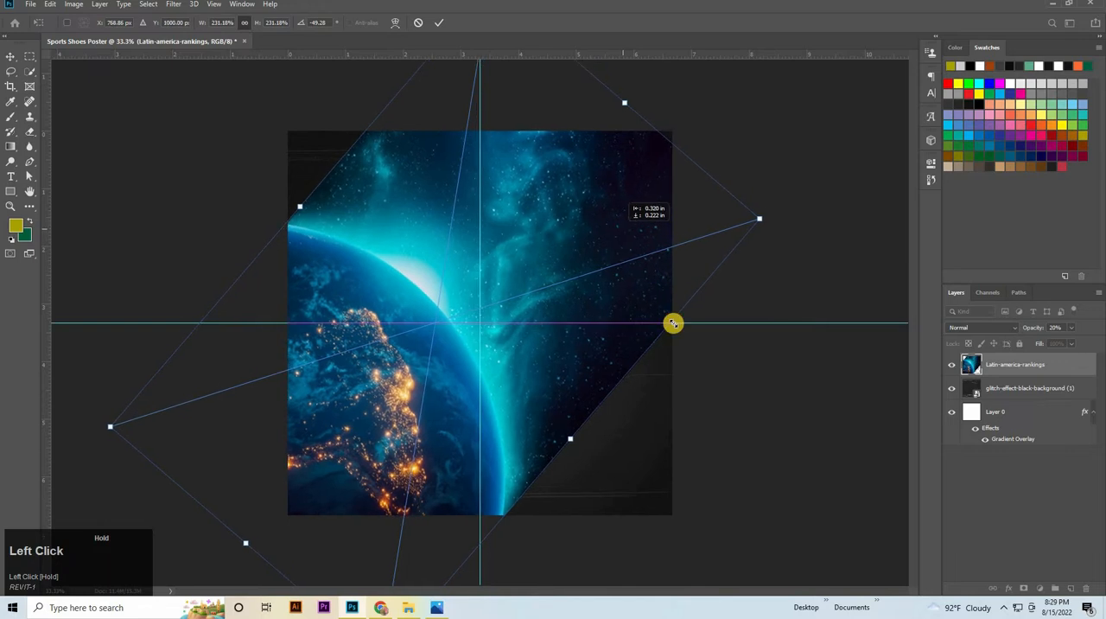
{"action": "left_click_drag", "start_coordinate": [761, 213], "coordinate": [794, 210]}
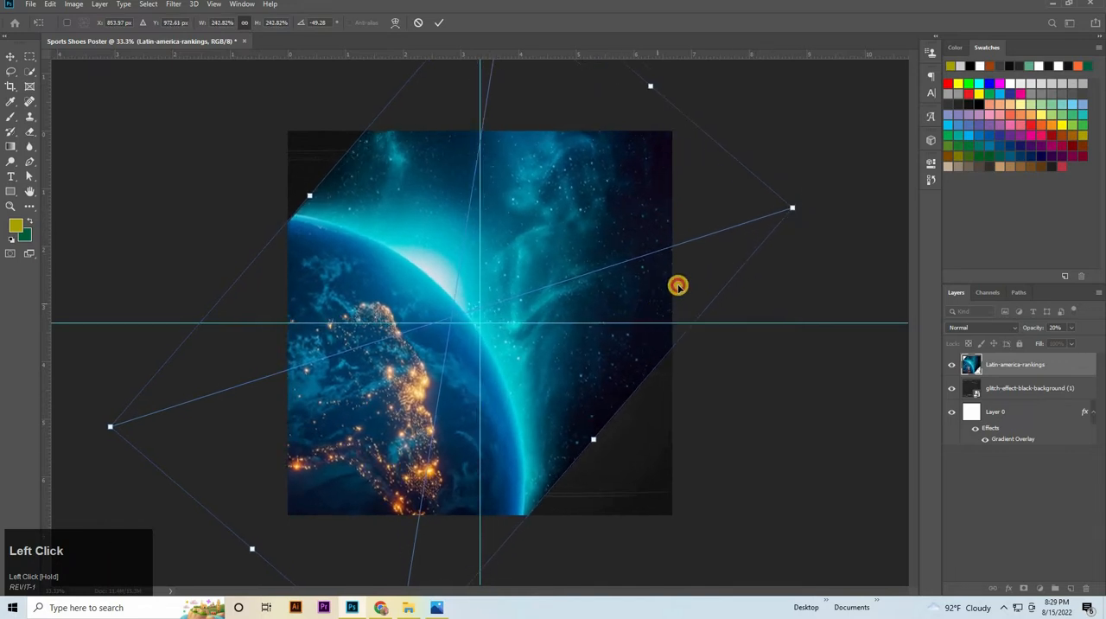
{"action": "left_click_drag", "start_coordinate": [677, 286], "coordinate": [673, 283]}
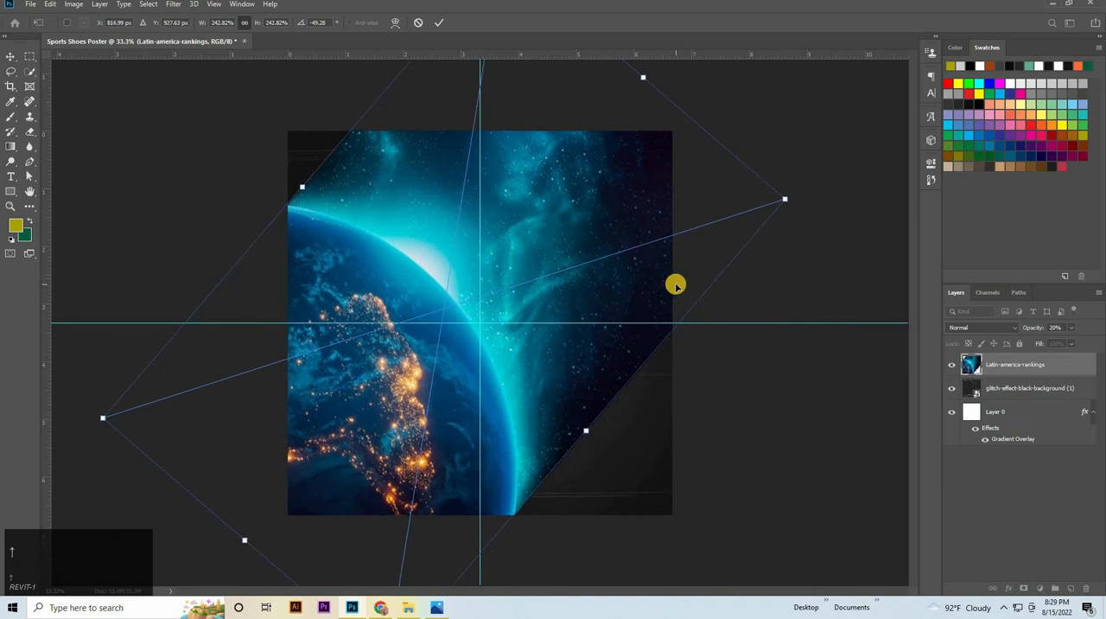
{"action": "key", "text": "Down"}
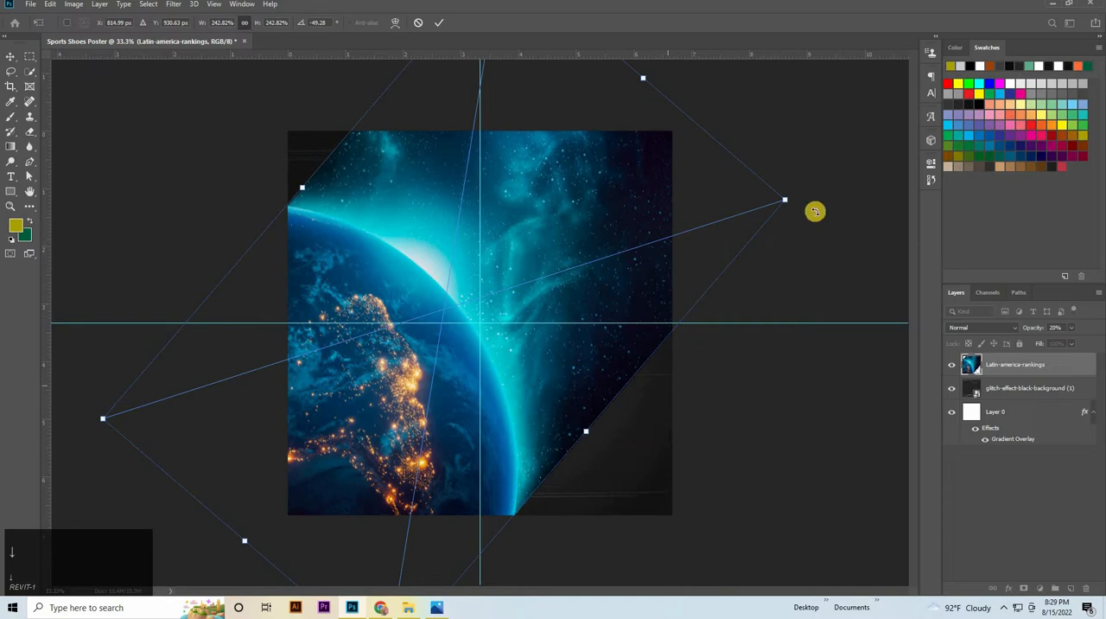
{"action": "left_click_drag", "start_coordinate": [554, 269], "coordinate": [585, 351]}
{"action": "left_click_drag", "start_coordinate": [623, 101], "coordinate": [628, 296]}
Nudge the Earth image slightly right and up on the canvas and commit its placement
{"action": "key", "text": "Right"}
{"action": "key", "text": "Right"}
{"action": "key", "text": "Right"}
{"action": "key", "text": "Right"}
{"action": "key", "text": "Right"}
{"action": "key", "text": "Right"}
{"action": "key", "text": "Right"}
{"action": "key", "text": "Right"}
{"action": "key", "text": "Right"}
{"action": "key", "text": "Right"}
{"action": "key", "text": "Right"}
{"action": "key", "text": "Right"}
{"action": "key", "text": "Right"}
{"action": "key", "text": "Right"}
{"action": "key", "text": "Right"}
{"action": "key", "text": "Right"}
{"action": "key", "text": "Right"}
{"action": "key", "text": "Right"}
{"action": "key", "text": "Right"}
{"action": "key", "text": "Right"}
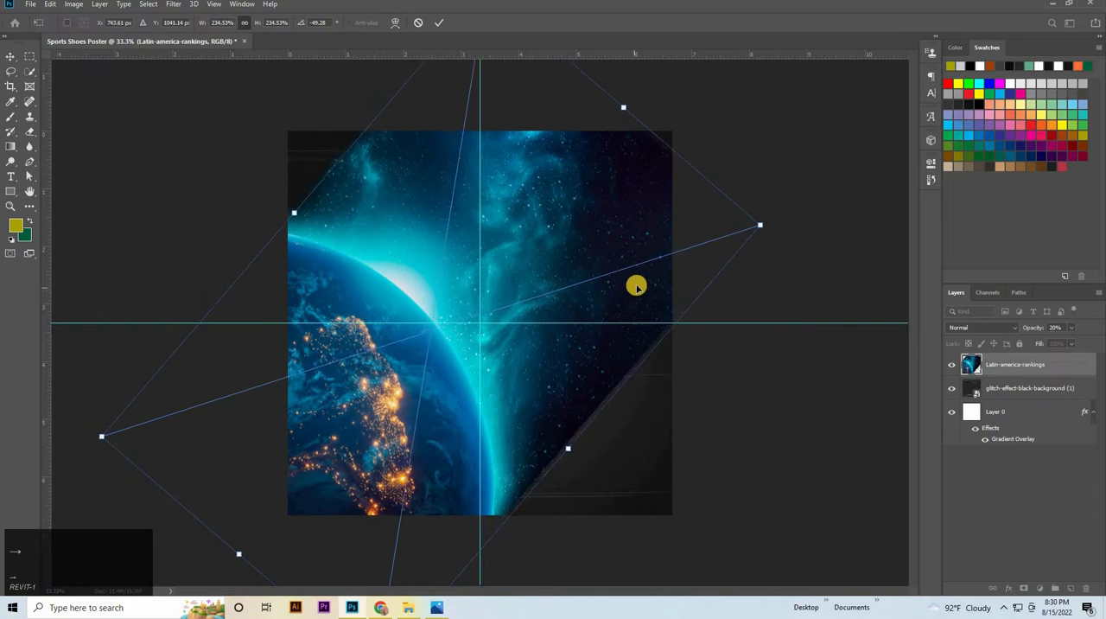
{"action": "key", "text": "Up"}
{"action": "key", "text": "Up"}
{"action": "key", "text": "Up"}
{"action": "key", "text": "Up"}
{"action": "key", "text": "Up"}
{"action": "key", "text": "Up"}
{"action": "key", "text": "Up"}
{"action": "key", "text": "Up"}
{"action": "key", "text": "Up"}
{"action": "key", "text": "Up"}
{"action": "key", "text": "Up"}
{"action": "key", "text": "Up"}
{"action": "key", "text": "Up"}
{"action": "key", "text": "Up"}
{"action": "key", "text": "Up"}
{"action": "key", "text": "Up"}
{"action": "key", "text": "Up"}
{"action": "key", "text": "Up"}
{"action": "key", "text": "Up"}
{"action": "key", "text": "Up"}
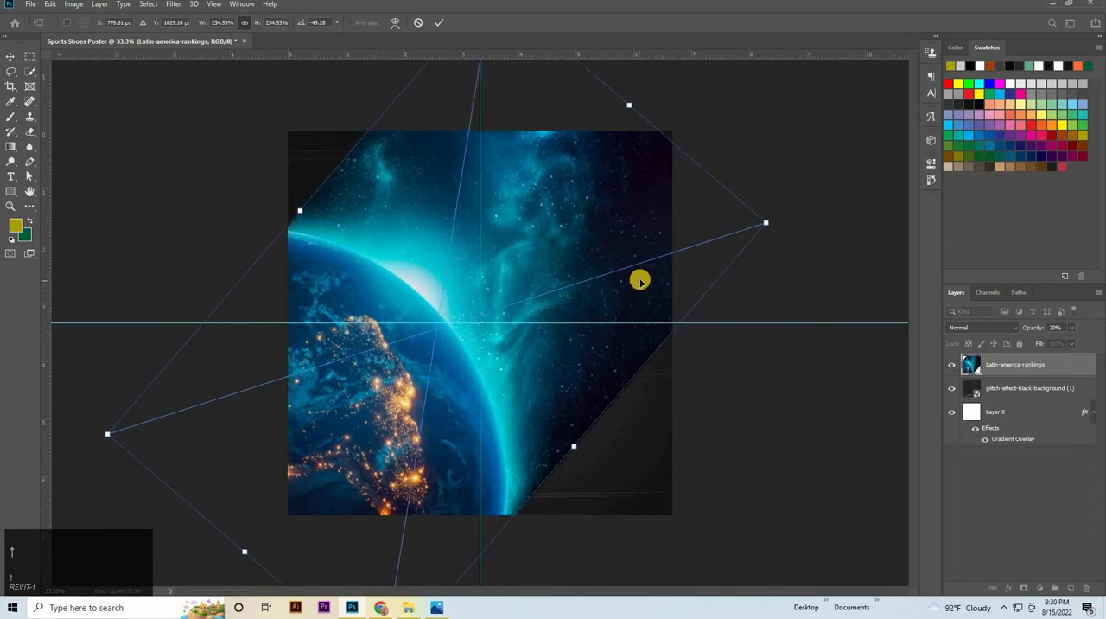
{"action": "key", "text": "Right"}
{"action": "key", "text": "Right"}
{"action": "key", "text": "Right"}
{"action": "left_click", "coordinate": [436, 23]}
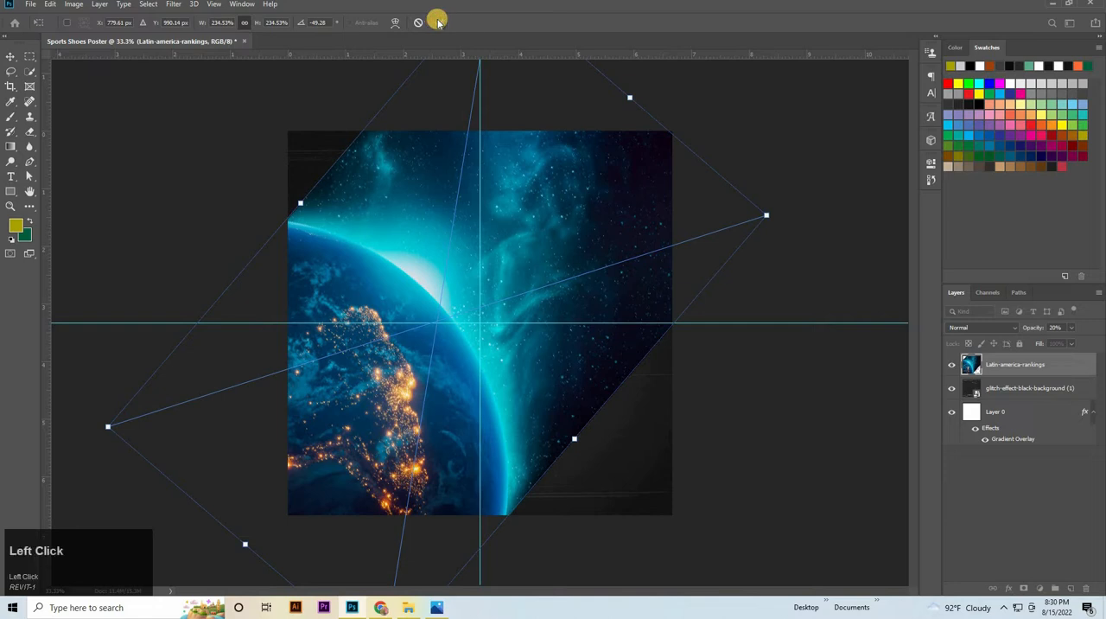
Add a layer mask to the Earth layer and ready a black Brush at 98% opacity and 100% flow
{"action": "left_click", "coordinate": [1024, 587]}
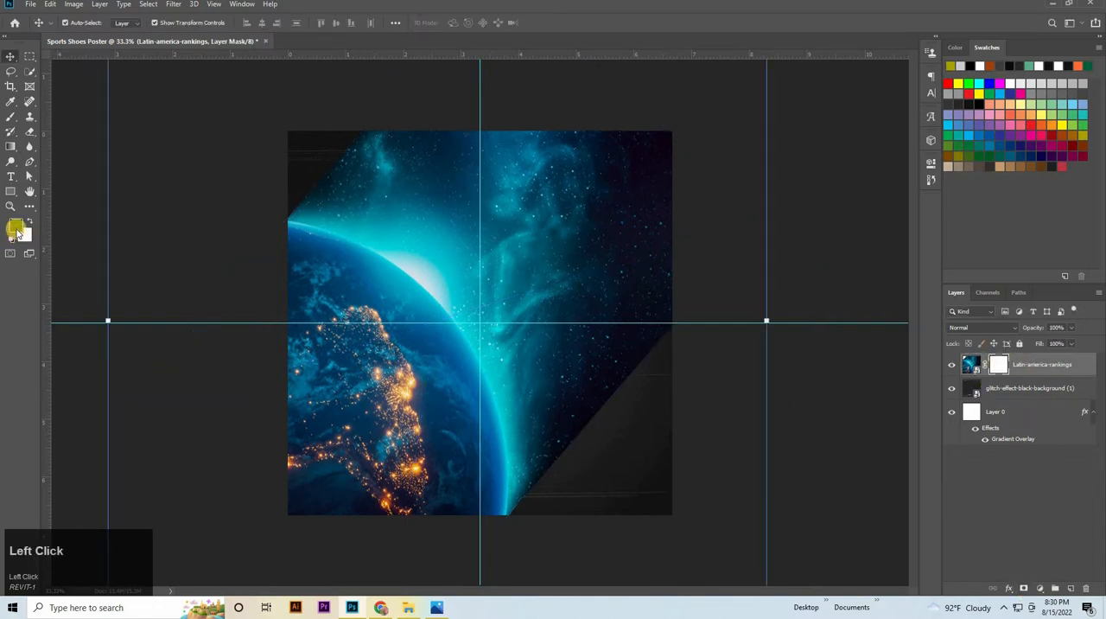
{"action": "right_click", "coordinate": [28, 117]}
{"action": "left_click", "coordinate": [72, 115]}
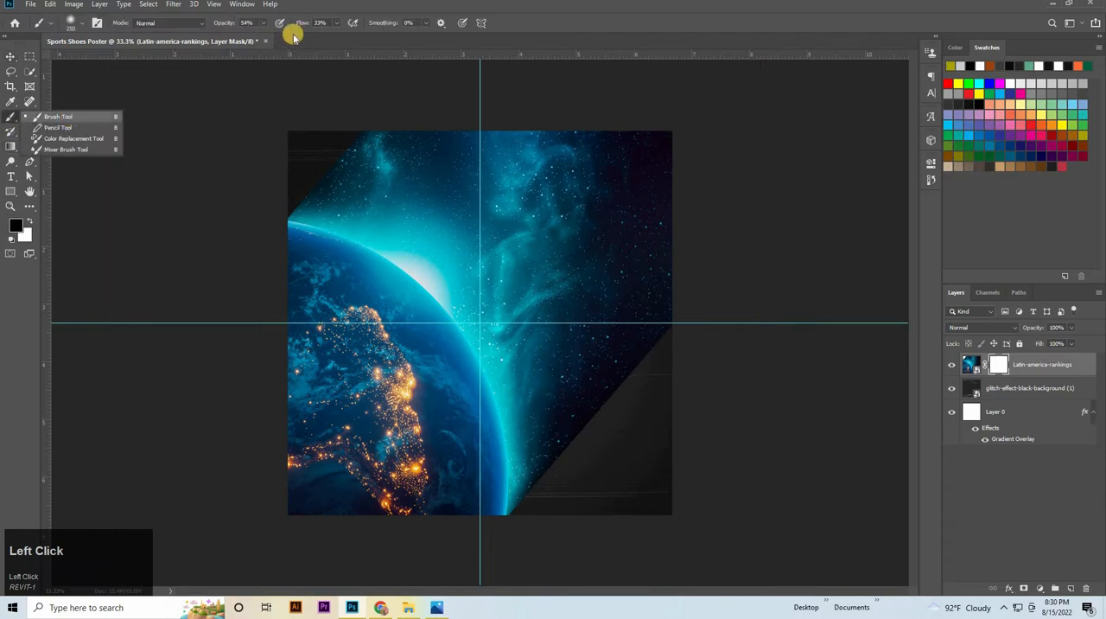
{"action": "key", "text": "9"}
{"action": "key", "text": "8"}
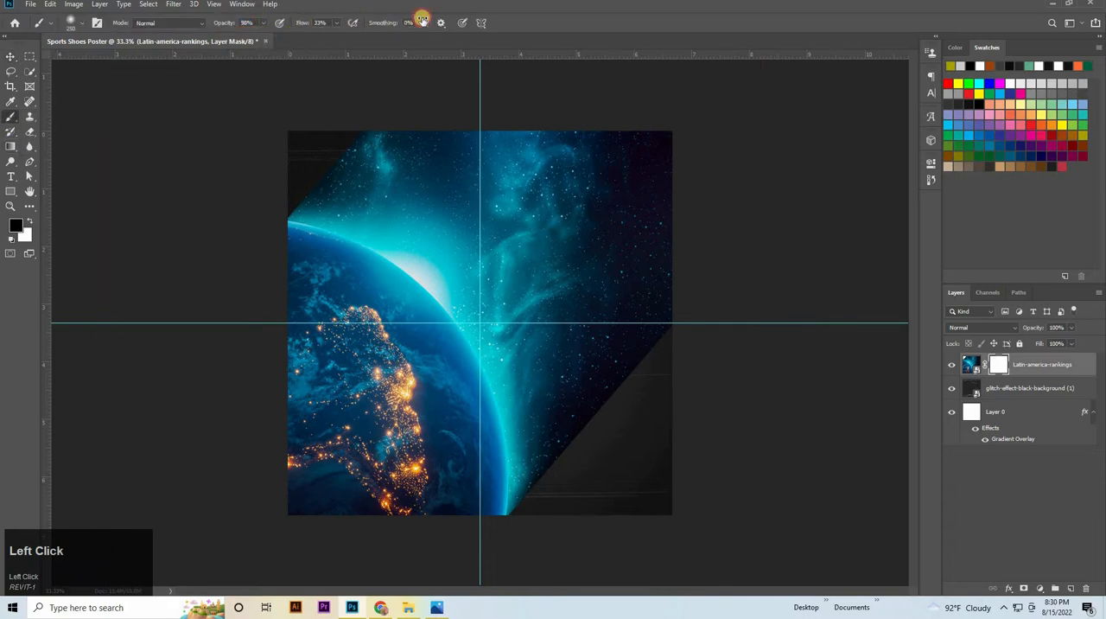
{"action": "key", "text": "shift+0"}
Enlarge the brush and paint on the mask to fade the Earth image's upper-left edge into the background
{"action": "left_click", "coordinate": [482, 164]}
{"action": "key", "text": "bracketright"}
{"action": "key", "text": "bracketright"}
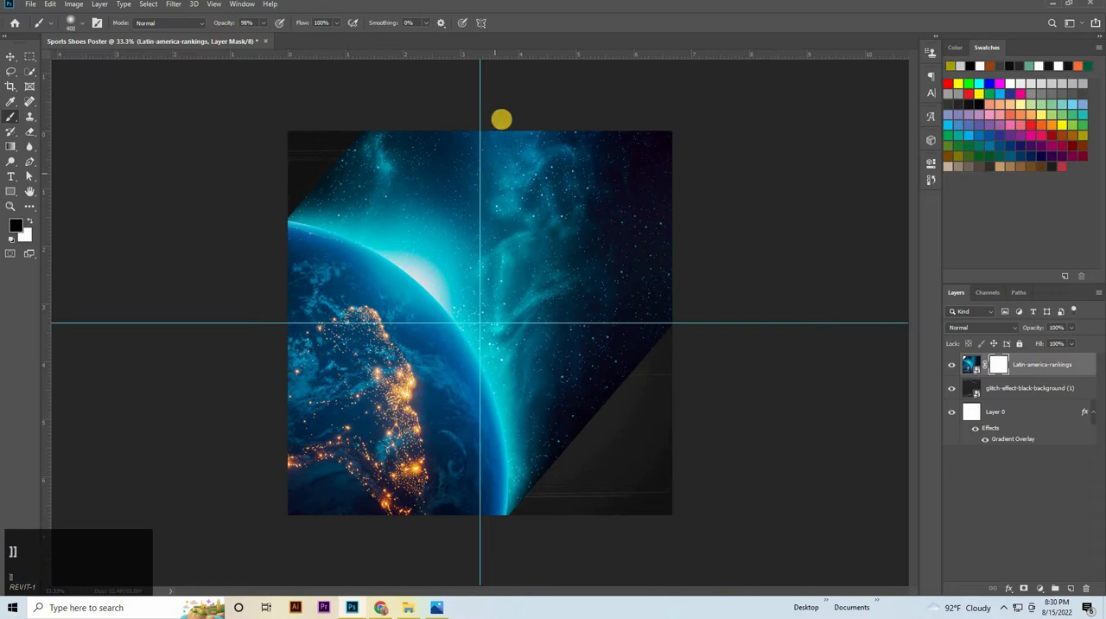
{"action": "mouse_move", "coordinate": [489, 117]}
{"action": "left_mouse_down"}
{"action": "mouse_move", "coordinate": [348, 103]}
{"action": "mouse_move", "coordinate": [267, 167]}
{"action": "mouse_move", "coordinate": [348, 116]}
{"action": "mouse_move", "coordinate": [447, 88]}
{"action": "mouse_move", "coordinate": [298, 140]}
{"action": "mouse_move", "coordinate": [307, 144]}
{"action": "mouse_move", "coordinate": [281, 156]}
{"action": "mouse_move", "coordinate": [281, 94]}
{"action": "left_mouse_up"}
Set the brush opacity and flow to 80% and mask out the starry sky along the image's upper and right edges
{"action": "left_click_drag", "start_coordinate": [218, 25], "coordinate": [211, 25]}
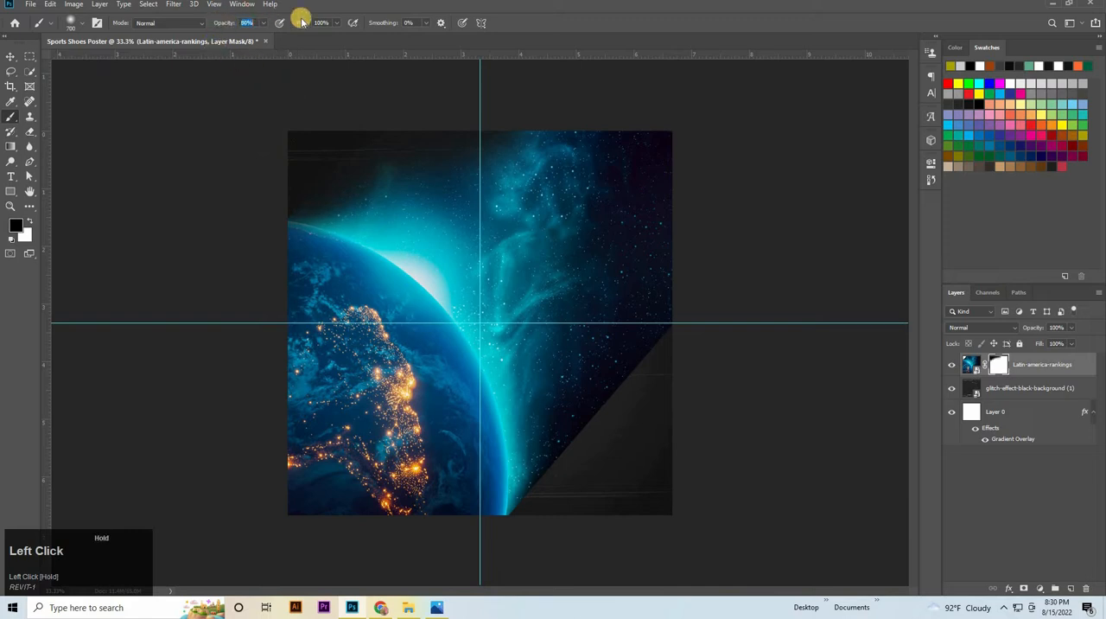
{"action": "left_click", "coordinate": [307, 28]}
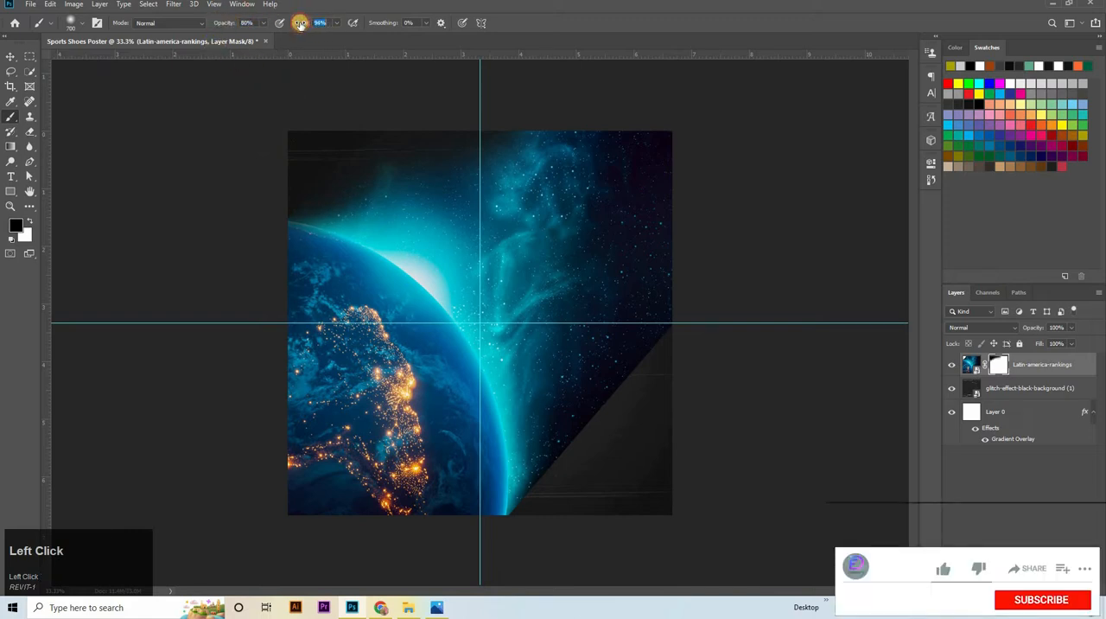
{"action": "left_click_drag", "start_coordinate": [300, 23], "coordinate": [296, 29]}
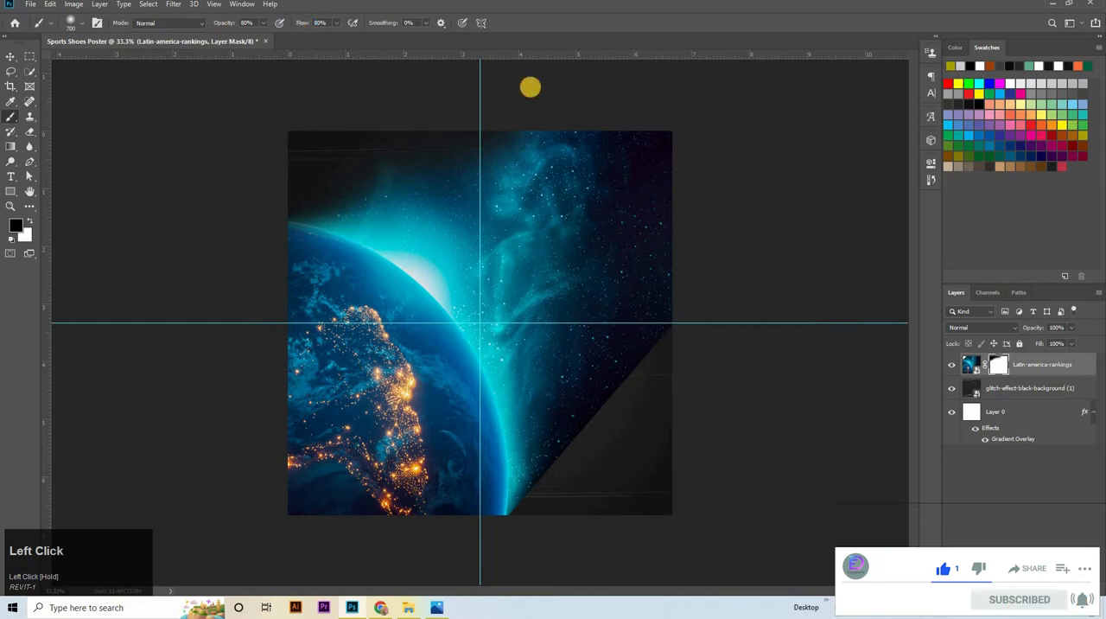
{"action": "left_click_drag", "start_coordinate": [401, 110], "coordinate": [297, 152]}
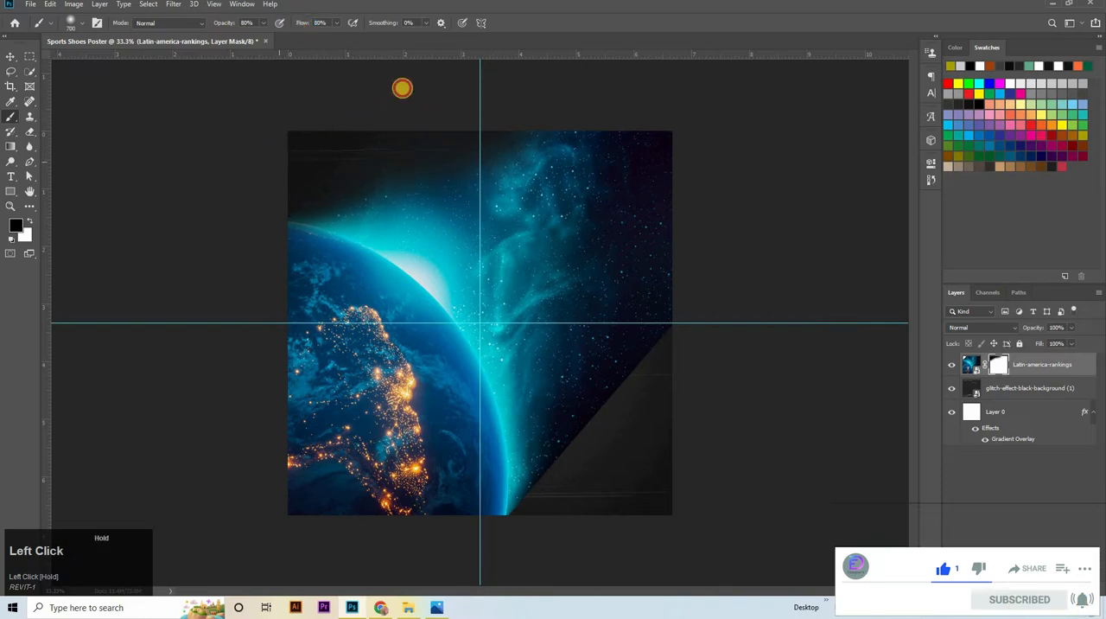
{"action": "mouse_move", "coordinate": [402, 88]}
{"action": "left_mouse_down"}
{"action": "mouse_move", "coordinate": [528, 132]}
{"action": "mouse_move", "coordinate": [401, 144]}
{"action": "mouse_move", "coordinate": [374, 133]}
{"action": "mouse_move", "coordinate": [534, 108]}
{"action": "mouse_move", "coordinate": [563, 132]}
{"action": "mouse_move", "coordinate": [634, 132]}
{"action": "mouse_move", "coordinate": [455, 137]}
{"action": "mouse_move", "coordinate": [518, 123]}
{"action": "mouse_move", "coordinate": [622, 123]}
{"action": "mouse_move", "coordinate": [522, 141]}
{"action": "mouse_move", "coordinate": [754, 136]}
{"action": "mouse_move", "coordinate": [666, 215]}
{"action": "mouse_move", "coordinate": [647, 203]}
{"action": "mouse_move", "coordinate": [629, 364]}
{"action": "mouse_move", "coordinate": [579, 475]}
{"action": "mouse_move", "coordinate": [660, 360]}
{"action": "mouse_move", "coordinate": [721, 206]}
{"action": "mouse_move", "coordinate": [714, 186]}
{"action": "mouse_move", "coordinate": [675, 274]}
{"action": "mouse_move", "coordinate": [679, 293]}
{"action": "mouse_move", "coordinate": [679, 270]}
{"action": "mouse_move", "coordinate": [634, 333]}
{"action": "mouse_move", "coordinate": [578, 524]}
{"action": "mouse_move", "coordinate": [573, 489]}
{"action": "mouse_move", "coordinate": [561, 525]}
{"action": "left_mouse_up"}
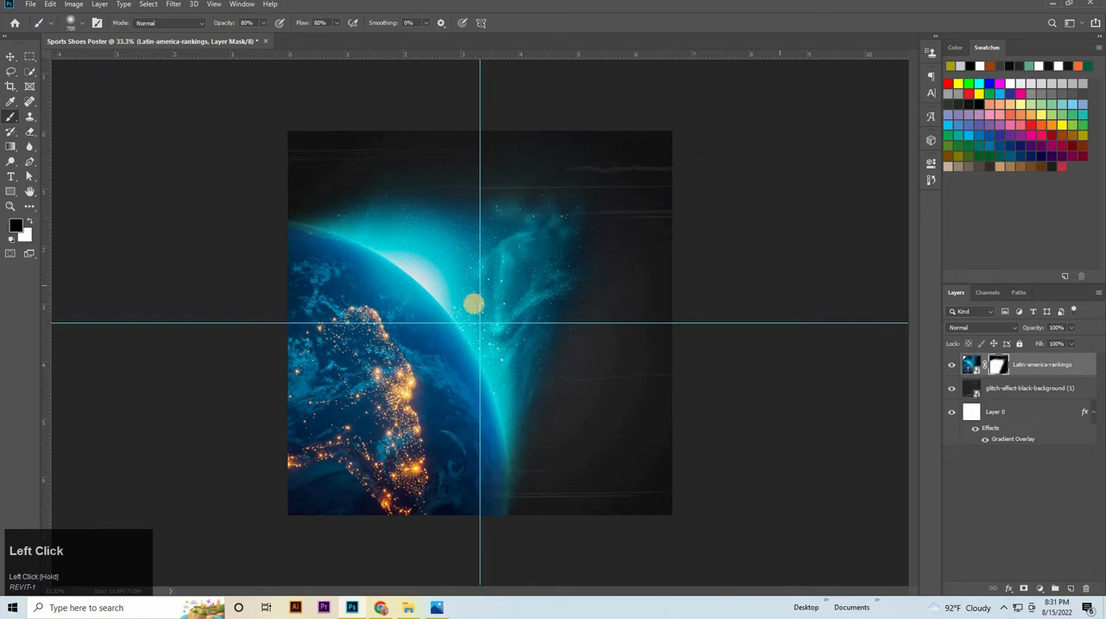
Lower the brush opacity to 14% and flow to 13%, and brush the mask lightly above the Earth's glow
{"action": "left_click_drag", "start_coordinate": [223, 24], "coordinate": [274, 38]}
{"action": "key", "text": "Up"}
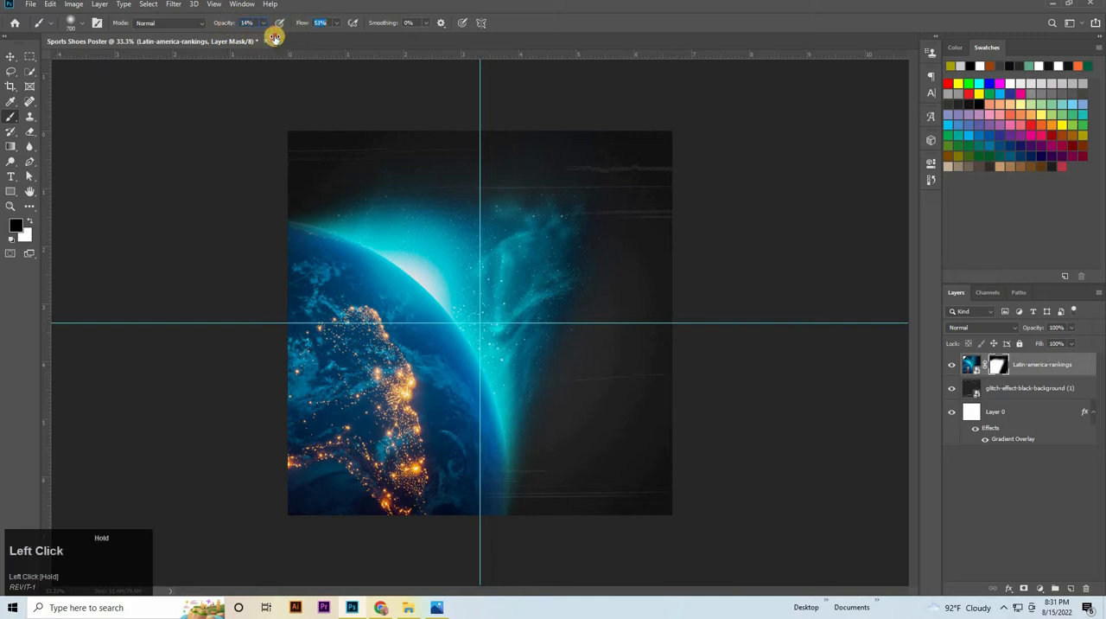
{"action": "left_click_drag", "start_coordinate": [408, 169], "coordinate": [414, 201]}
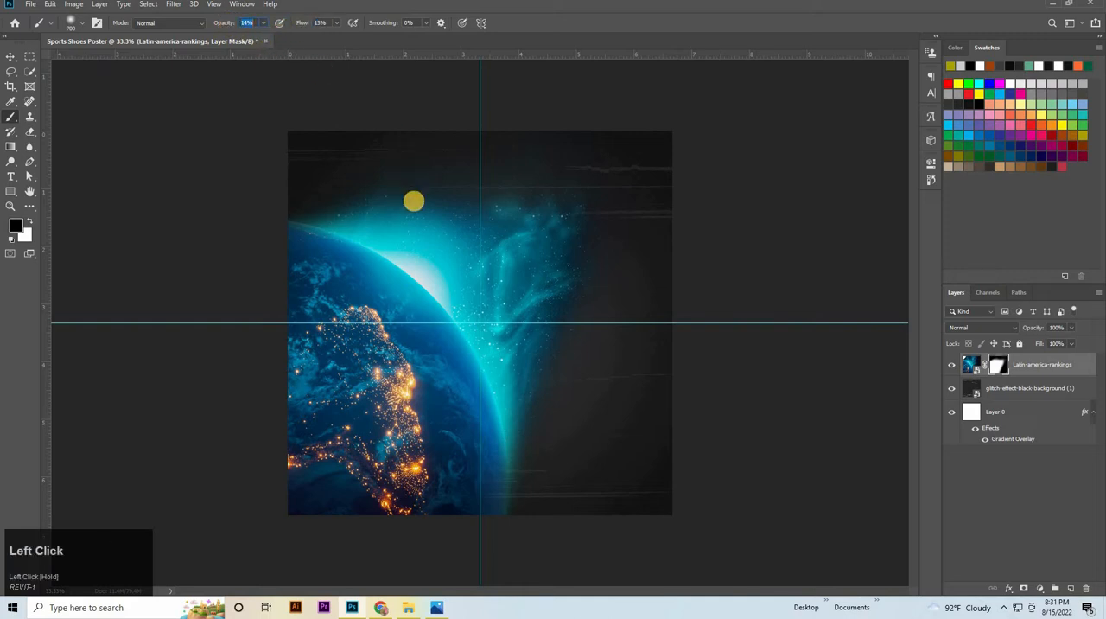
{"action": "left_click", "coordinate": [580, 82]}
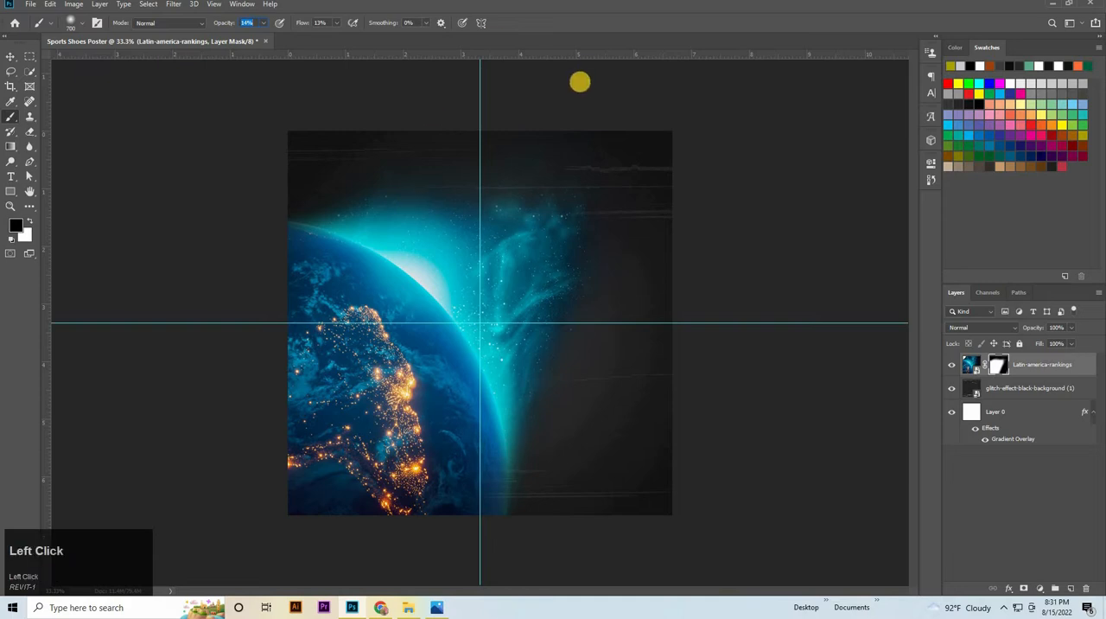
Reselect the Earth layer's mask, shrink the brush to 250 and softly paint over the bright glow on the planet's rim
{"action": "left_click", "coordinate": [1000, 490]}
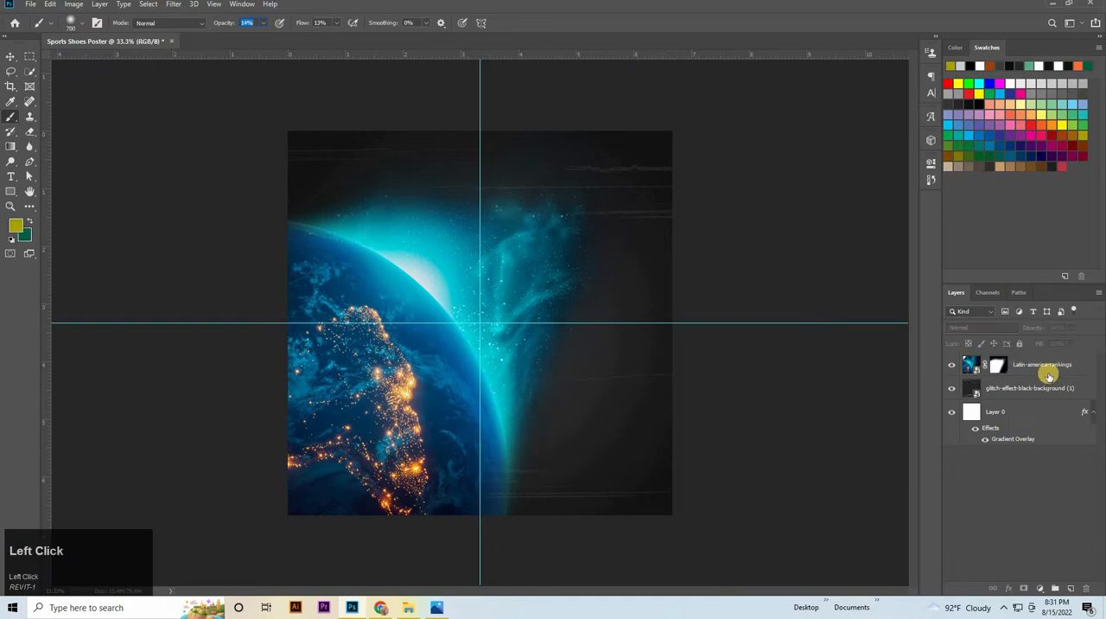
{"action": "left_click", "coordinate": [1000, 370]}
{"action": "key", "text": "Return"}
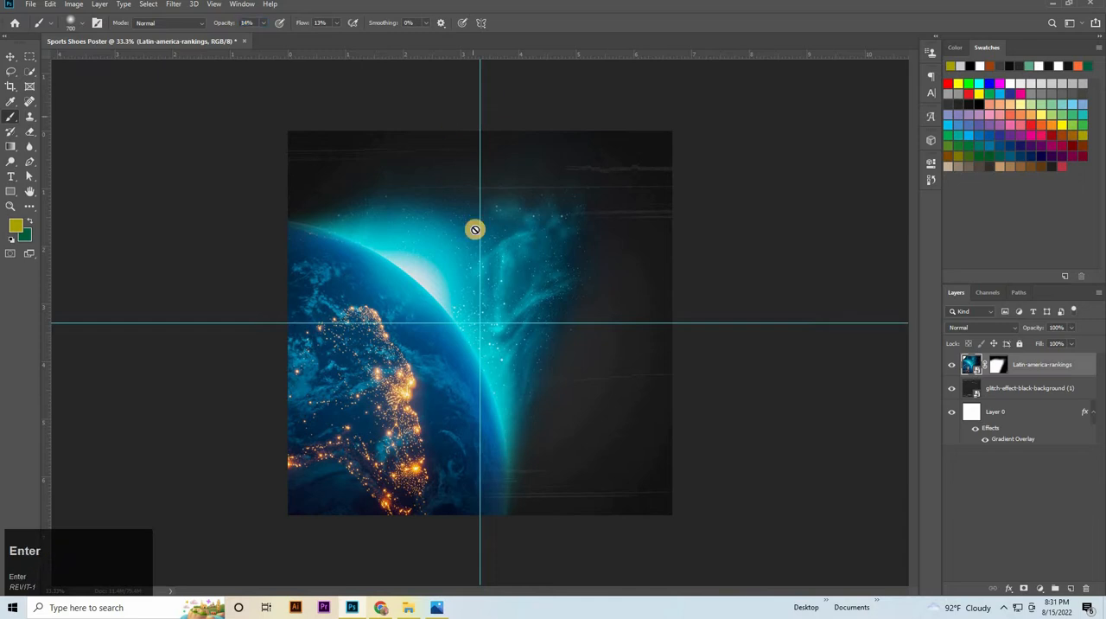
{"action": "left_click", "coordinate": [999, 370]}
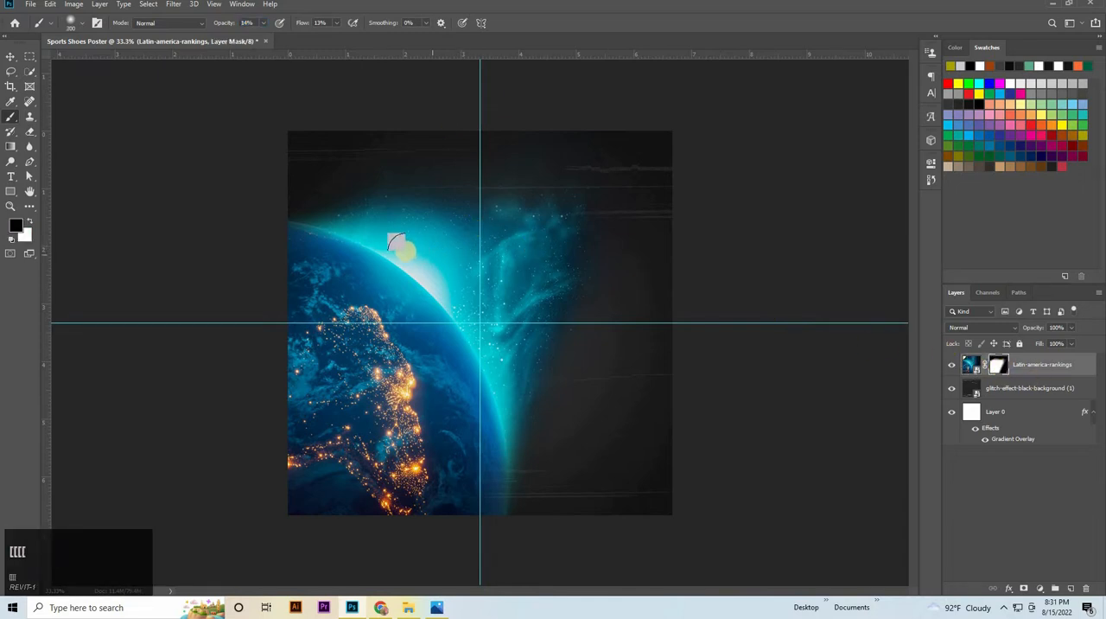
{"action": "mouse_move", "coordinate": [410, 253]}
{"action": "left_mouse_down"}
{"action": "mouse_move", "coordinate": [447, 291]}
{"action": "mouse_move", "coordinate": [391, 246]}
{"action": "mouse_move", "coordinate": [427, 275]}
{"action": "mouse_move", "coordinate": [412, 259]}
{"action": "mouse_move", "coordinate": [431, 298]}
{"action": "mouse_move", "coordinate": [399, 257]}
{"action": "mouse_move", "coordinate": [432, 279]}
{"action": "mouse_move", "coordinate": [406, 252]}
{"action": "mouse_move", "coordinate": [443, 310]}
{"action": "mouse_move", "coordinate": [439, 281]}
{"action": "mouse_move", "coordinate": [424, 260]}
{"action": "mouse_move", "coordinate": [443, 299]}
{"action": "mouse_move", "coordinate": [404, 253]}
{"action": "mouse_move", "coordinate": [445, 299]}
{"action": "mouse_move", "coordinate": [407, 237]}
{"action": "left_mouse_up"}
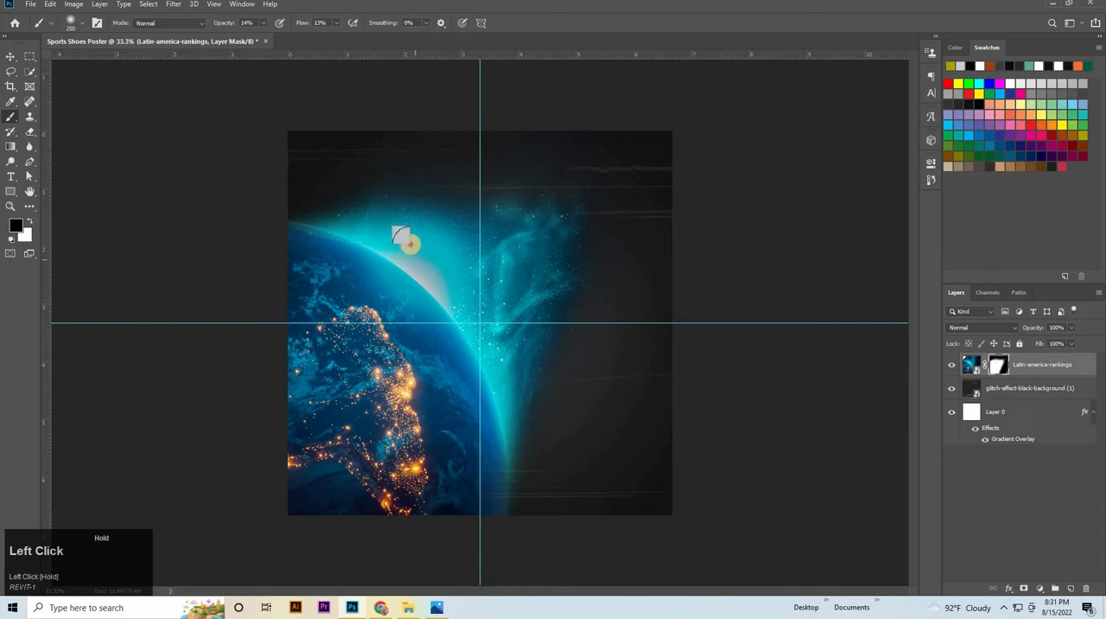
Set the Earth layer's blend mode to Luminosity and brush its mask over the glow along the planet's rim
{"action": "left_click", "coordinate": [985, 327]}
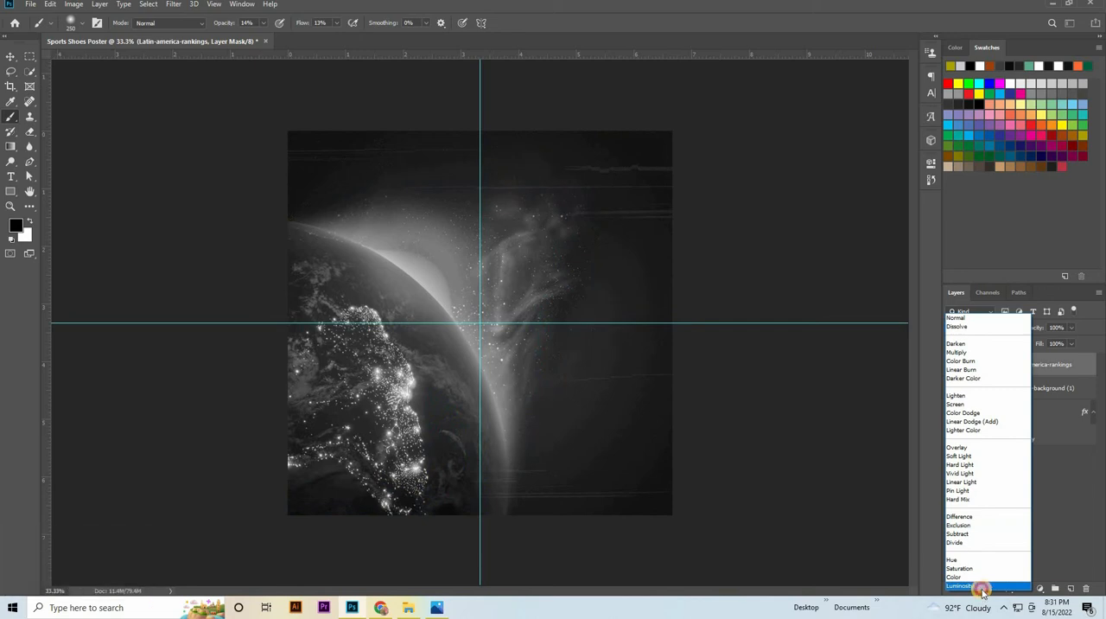
{"action": "left_click", "coordinate": [981, 590]}
{"action": "mouse_move", "coordinate": [393, 248]}
{"action": "left_mouse_down"}
{"action": "mouse_move", "coordinate": [462, 308]}
{"action": "mouse_move", "coordinate": [419, 252]}
{"action": "mouse_move", "coordinate": [431, 258]}
{"action": "mouse_move", "coordinate": [419, 248]}
{"action": "mouse_move", "coordinate": [442, 281]}
{"action": "mouse_move", "coordinate": [413, 245]}
{"action": "mouse_move", "coordinate": [390, 241]}
{"action": "mouse_move", "coordinate": [432, 263]}
{"action": "left_mouse_up"}
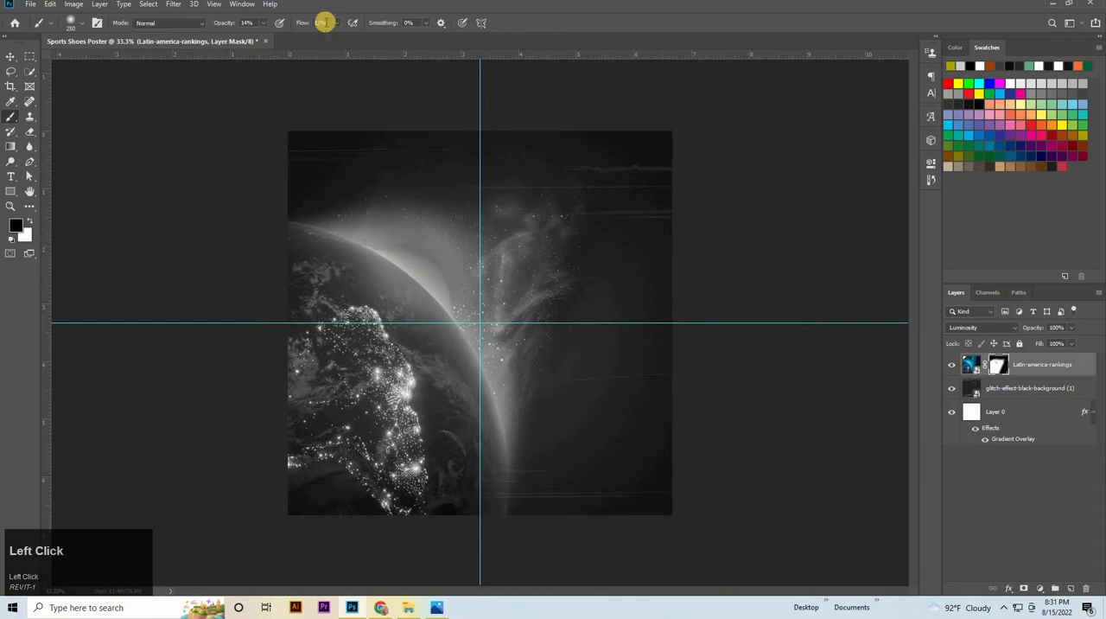
Set the brush flow to 20% and opacity to 2%, and dab the mask over the rim glow
{"action": "left_click", "coordinate": [321, 23]}
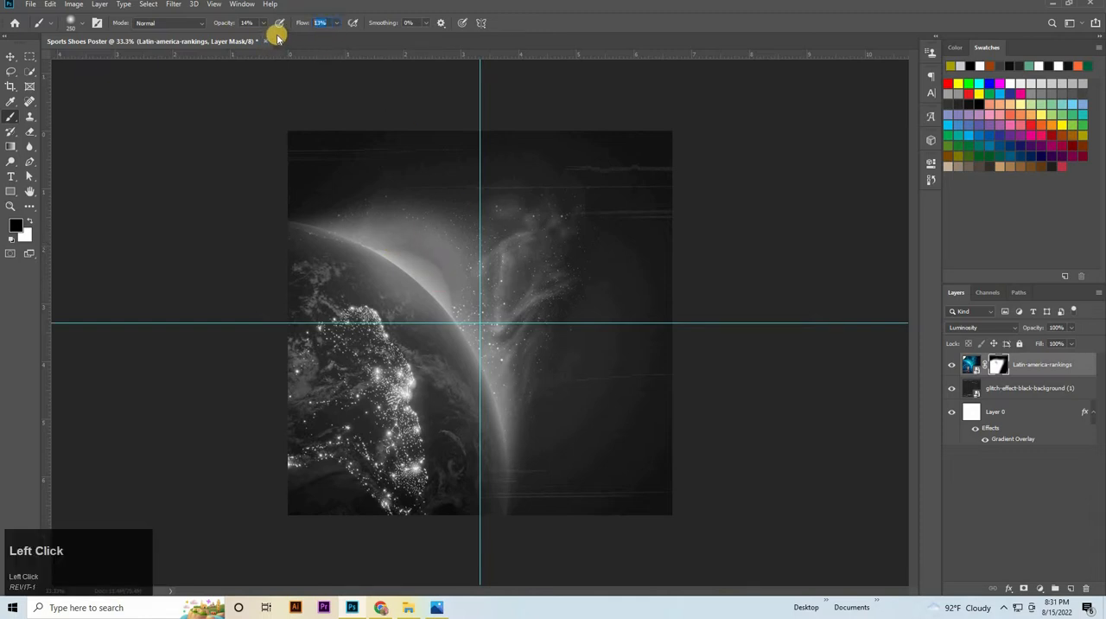
{"action": "type", "text": "20"}
{"action": "left_click", "coordinate": [241, 23]}
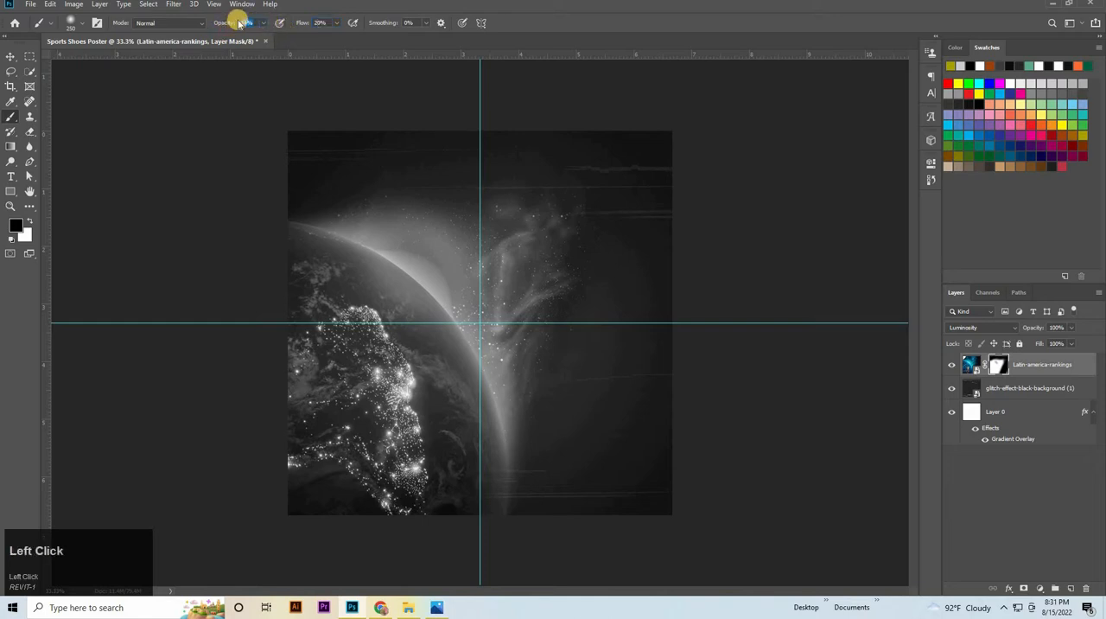
{"action": "type", "text": "2"}
{"action": "key", "text": "Return"}
{"action": "mouse_move", "coordinate": [422, 260]}
{"action": "left_mouse_down"}
{"action": "mouse_move", "coordinate": [450, 298]}
{"action": "mouse_move", "coordinate": [425, 265]}
{"action": "left_mouse_up"}
Reduce the Earth layer's opacity to 60%
{"action": "left_click", "coordinate": [1067, 327]}
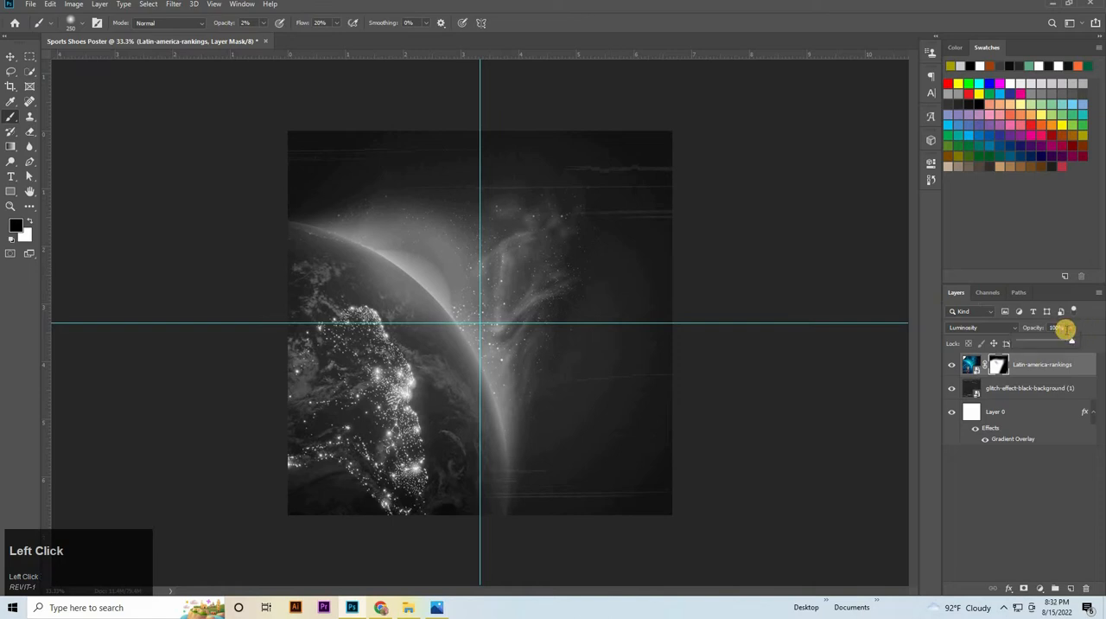
{"action": "left_click", "coordinate": [971, 393]}
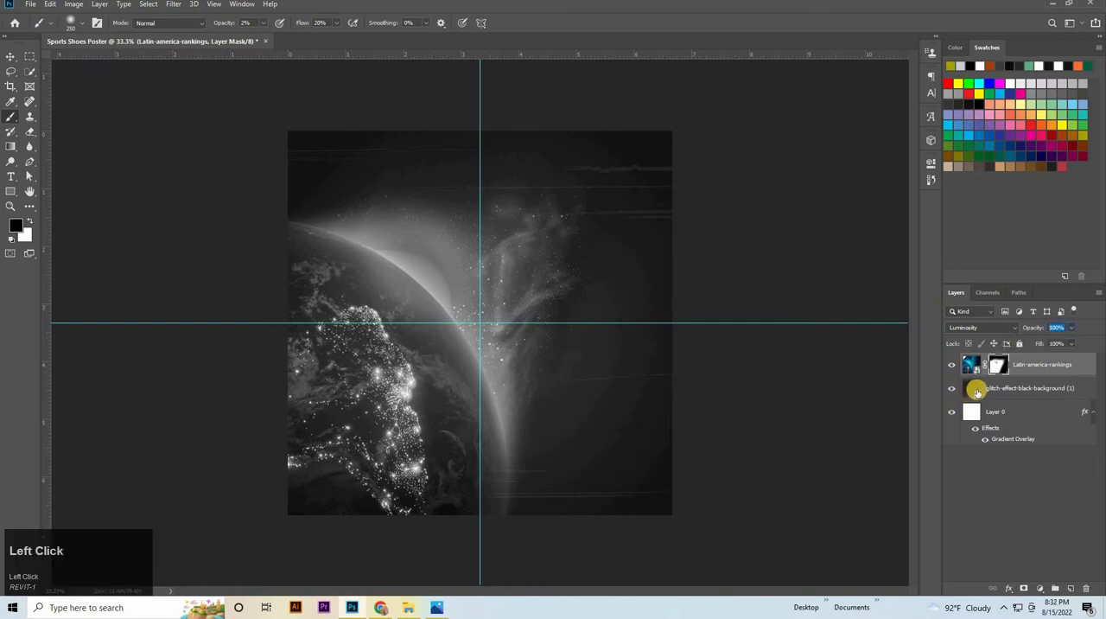
{"action": "type", "text": "60"}
{"action": "key", "text": "Return"}
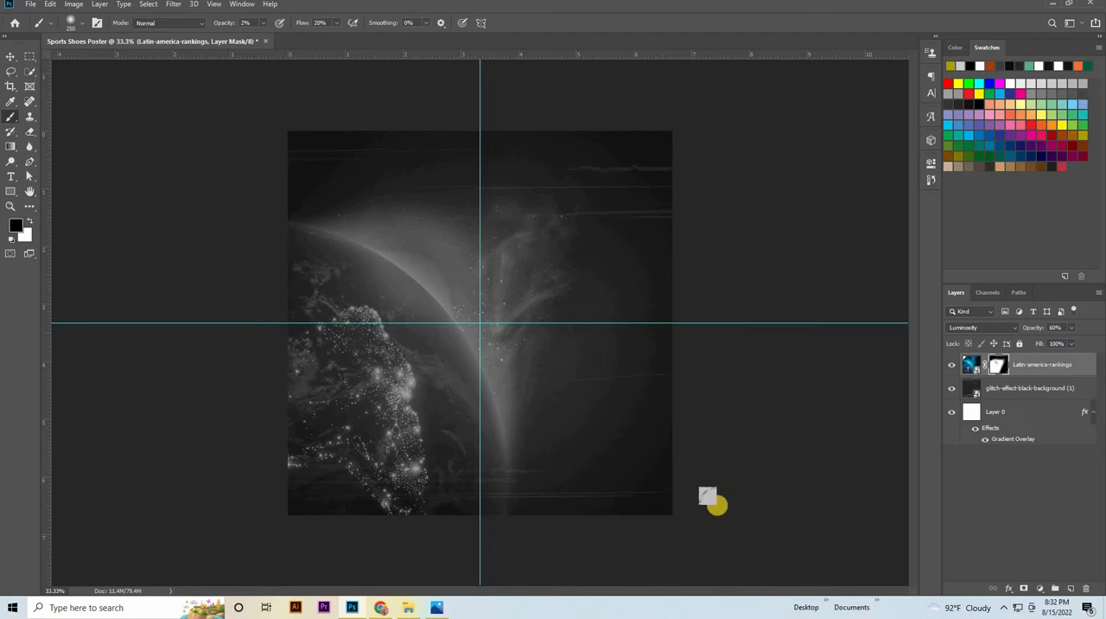
Place the shoe PNG from File Explorer's Sports Shoes Poster folder onto the poster and enlarge it to about 21.3%
{"action": "left_click", "coordinate": [409, 610]}
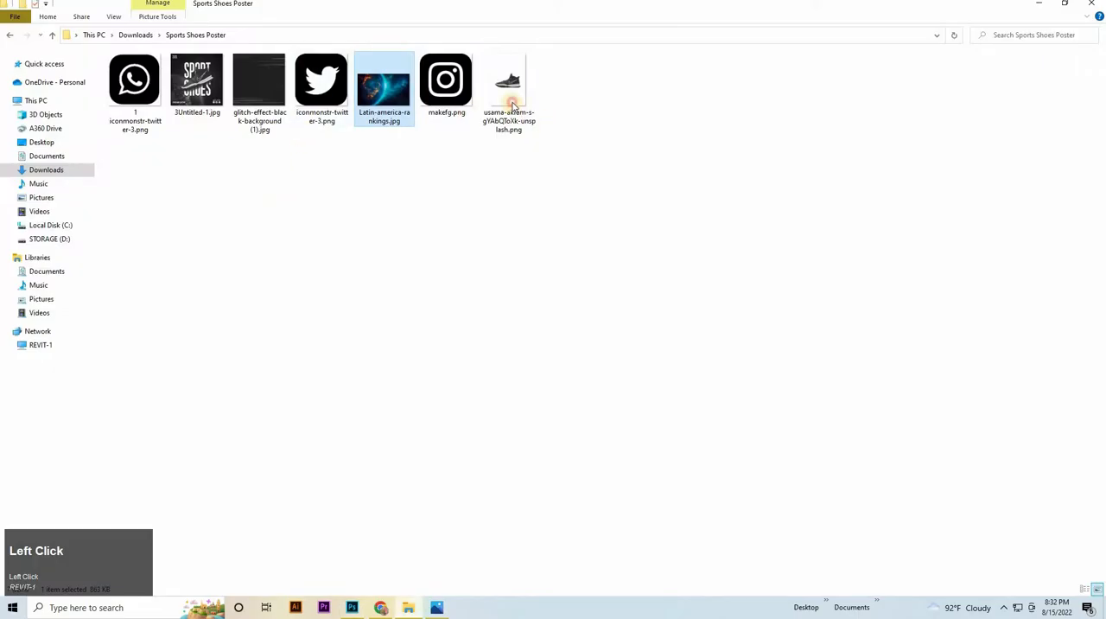
{"action": "left_click", "coordinate": [510, 95]}
{"action": "left_click_drag", "start_coordinate": [328, 543], "coordinate": [469, 325]}
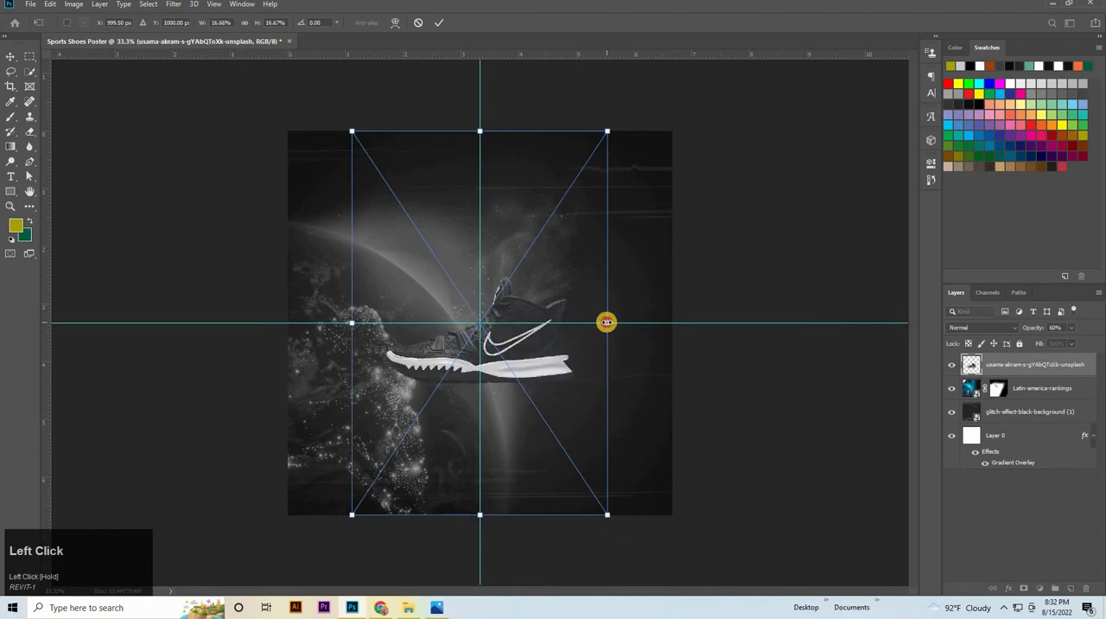
{"action": "left_click_drag", "start_coordinate": [607, 322], "coordinate": [642, 322]}
{"action": "left_click_drag", "start_coordinate": [341, 320], "coordinate": [315, 324]}
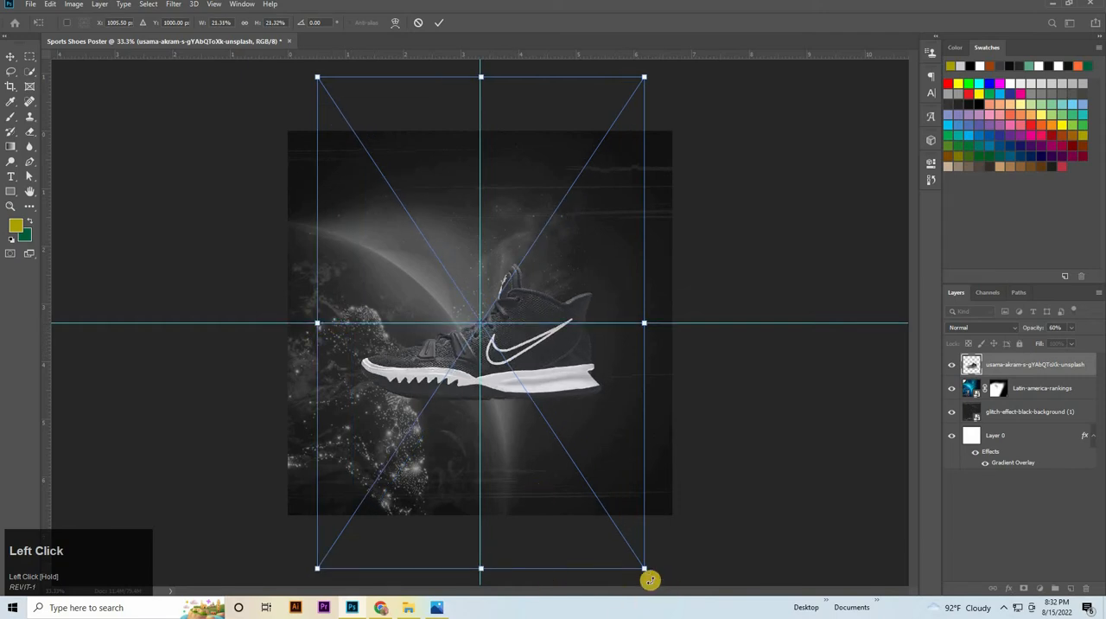
Scale the shoe to about 20.6%, rotate it to about -17.7°, shift it slightly left and commit the placement without rasterizing
{"action": "left_click_drag", "start_coordinate": [647, 568], "coordinate": [559, 385]}
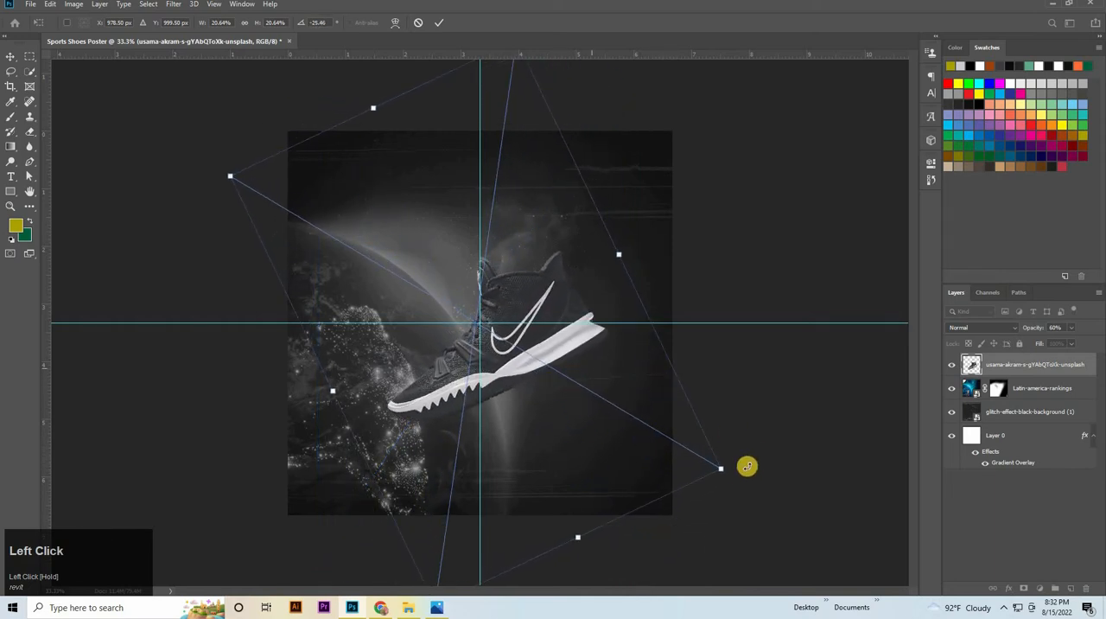
{"action": "left_click_drag", "start_coordinate": [736, 485], "coordinate": [725, 492]}
{"action": "left_click_drag", "start_coordinate": [716, 508], "coordinate": [712, 501]}
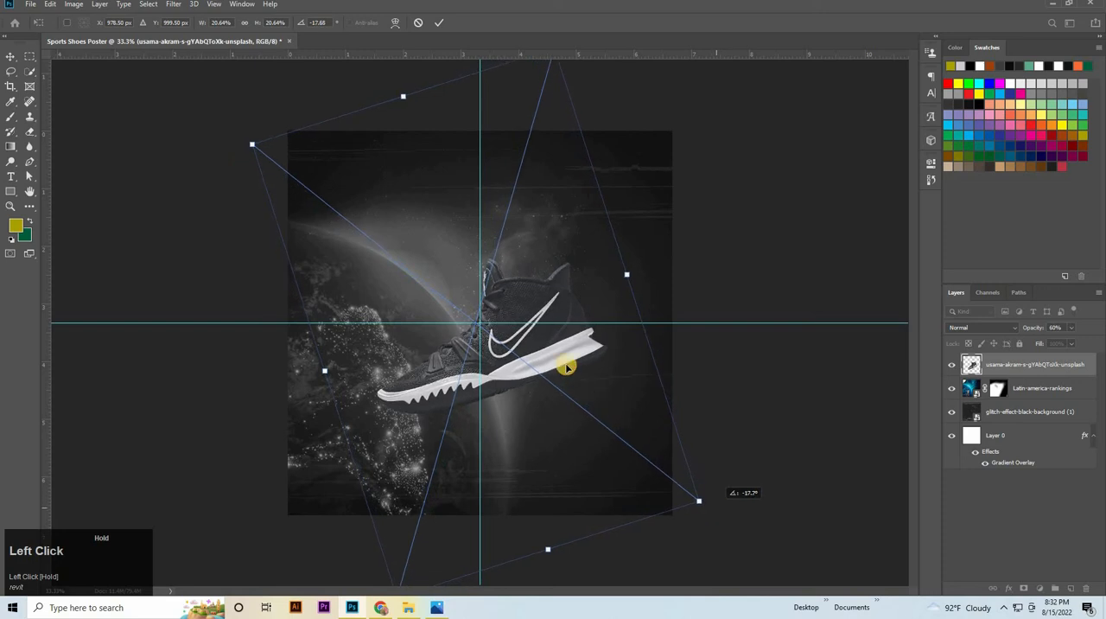
{"action": "left_click_drag", "start_coordinate": [573, 368], "coordinate": [545, 363]}
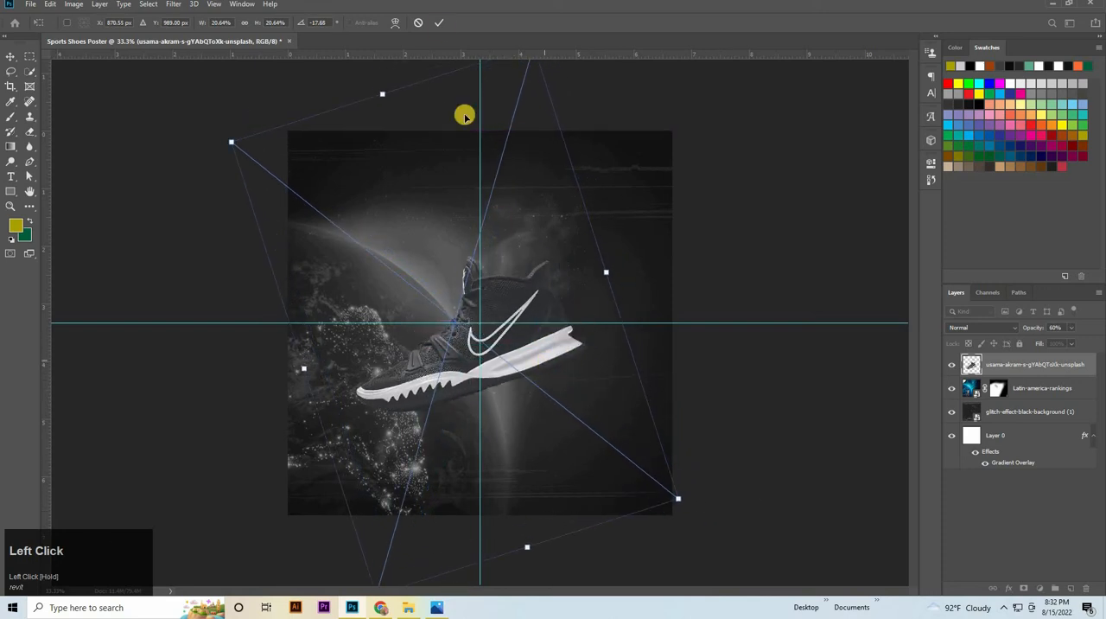
{"action": "left_click", "coordinate": [440, 24]}
{"action": "left_click", "coordinate": [904, 437]}
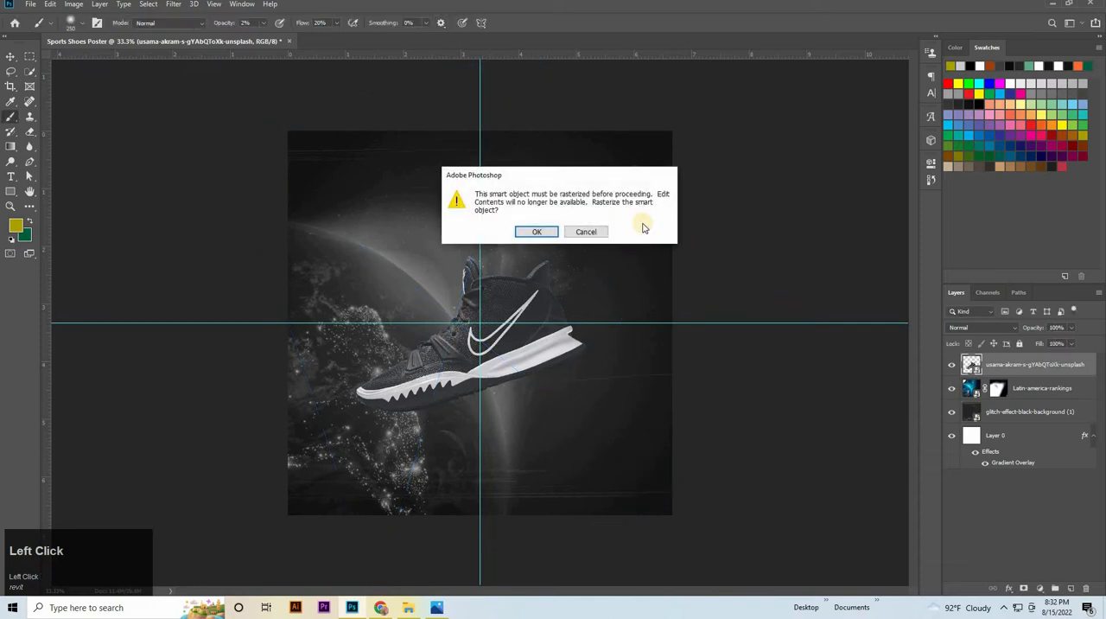
{"action": "left_click", "coordinate": [581, 232]}
Select the Earth layer, activate the Type tool and set the font to GULDENZ
{"action": "left_click", "coordinate": [11, 56]}
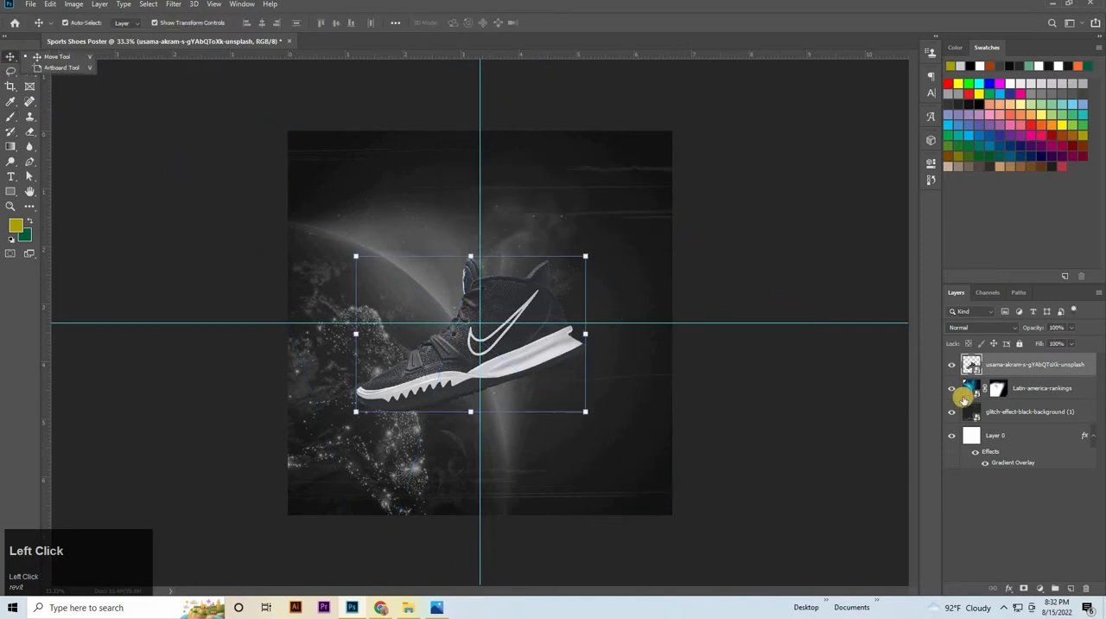
{"action": "left_click", "coordinate": [1027, 391]}
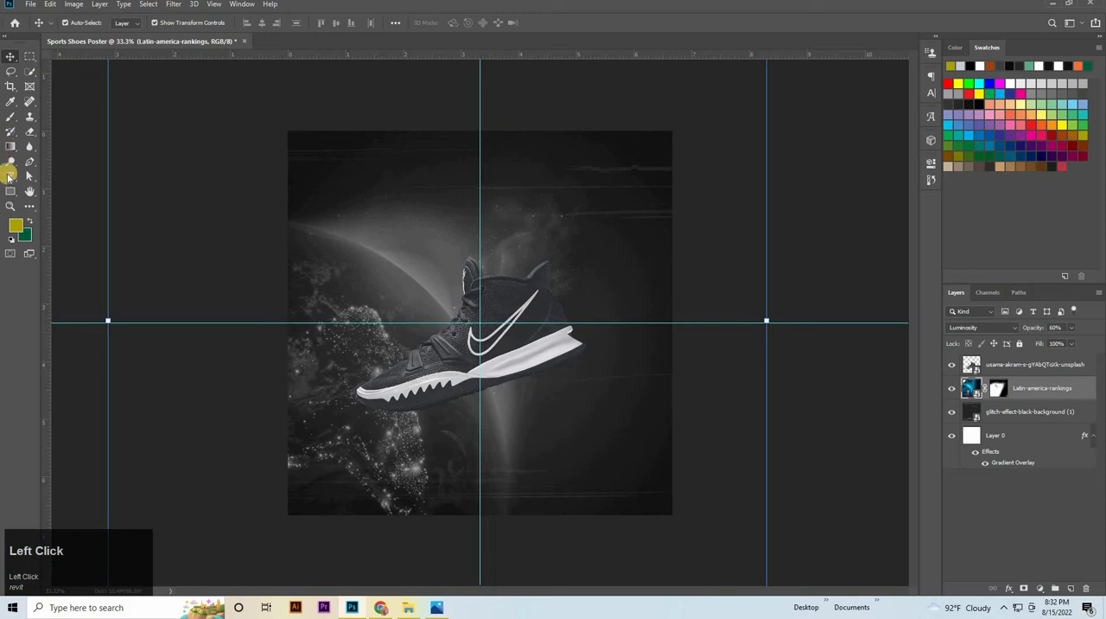
{"action": "left_click", "coordinate": [17, 179]}
{"action": "left_click", "coordinate": [45, 176]}
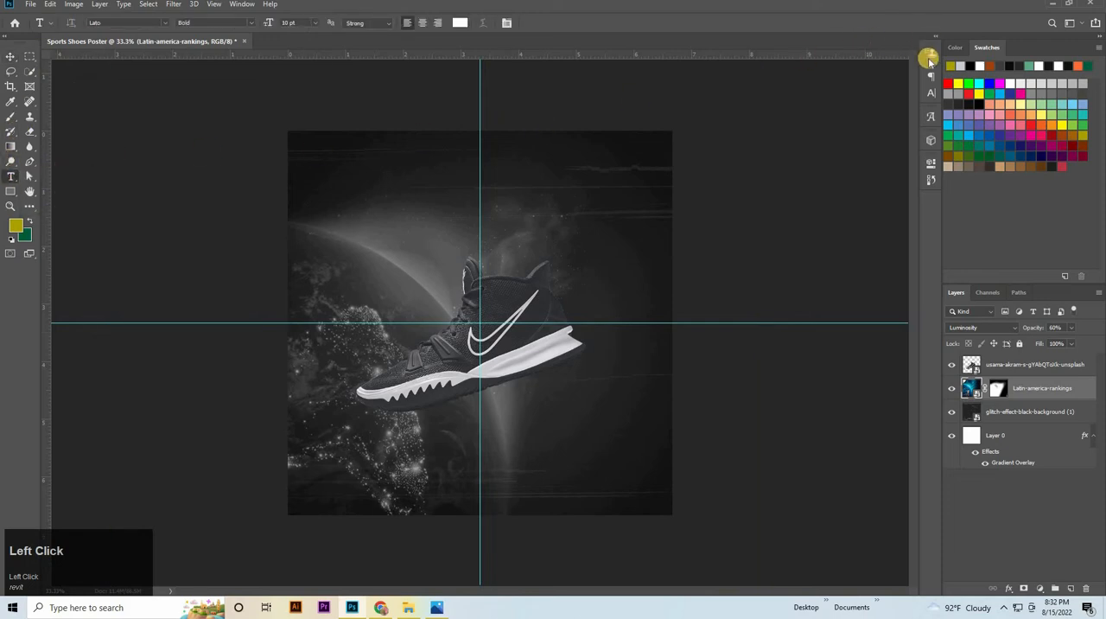
{"action": "left_click", "coordinate": [932, 91]}
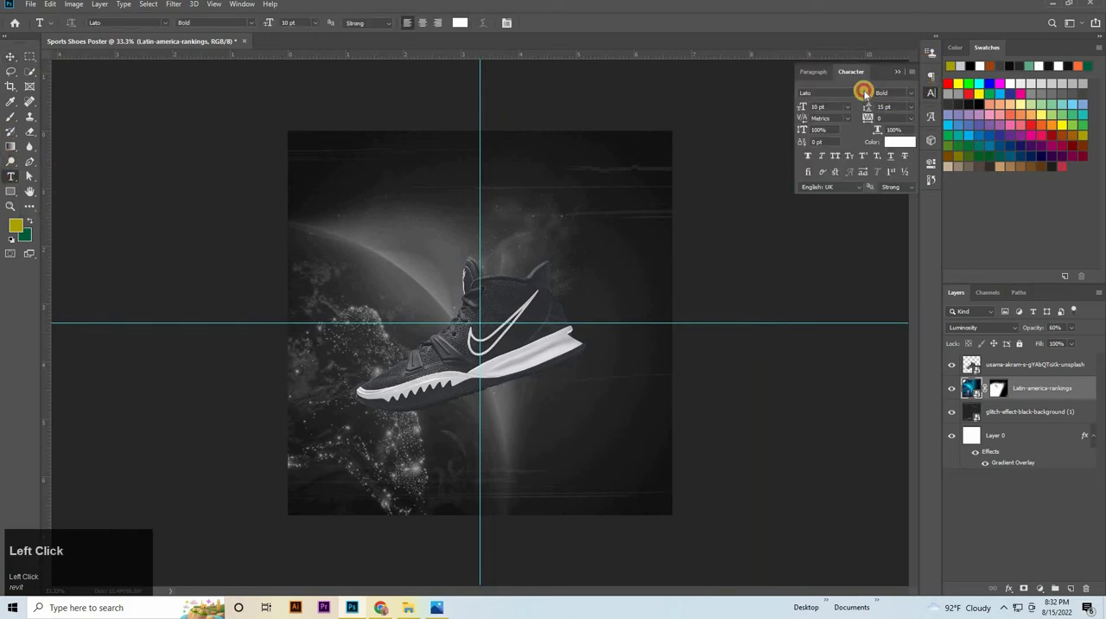
{"action": "left_click", "coordinate": [864, 93]}
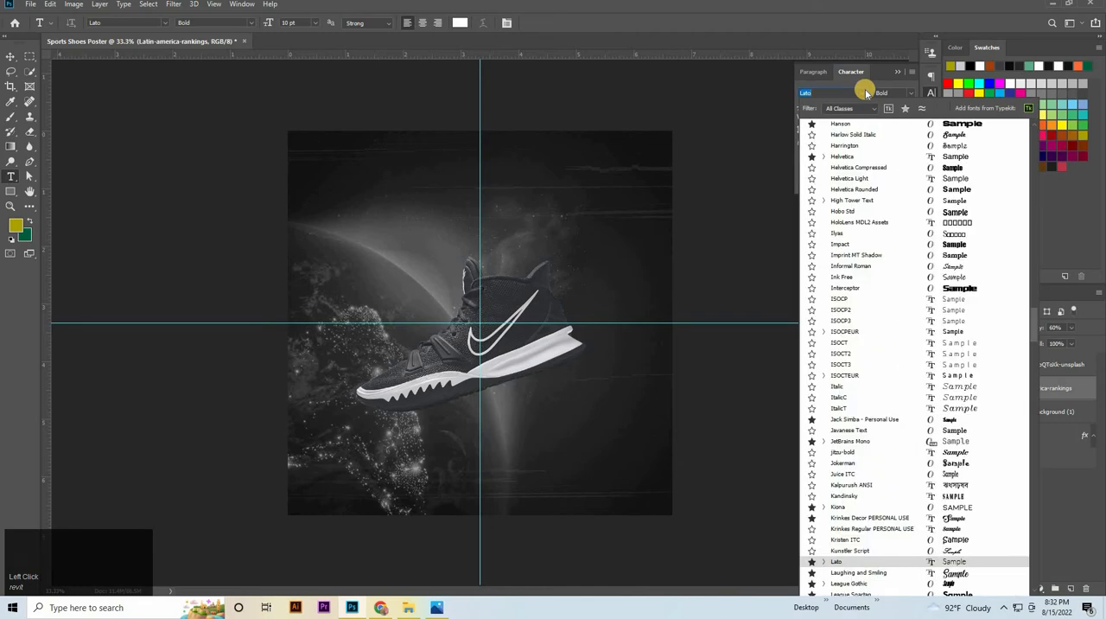
{"action": "left_click_drag", "start_coordinate": [1034, 335], "coordinate": [1028, 120]}
{"action": "left_click_drag", "start_coordinate": [1035, 239], "coordinate": [1030, 114]}
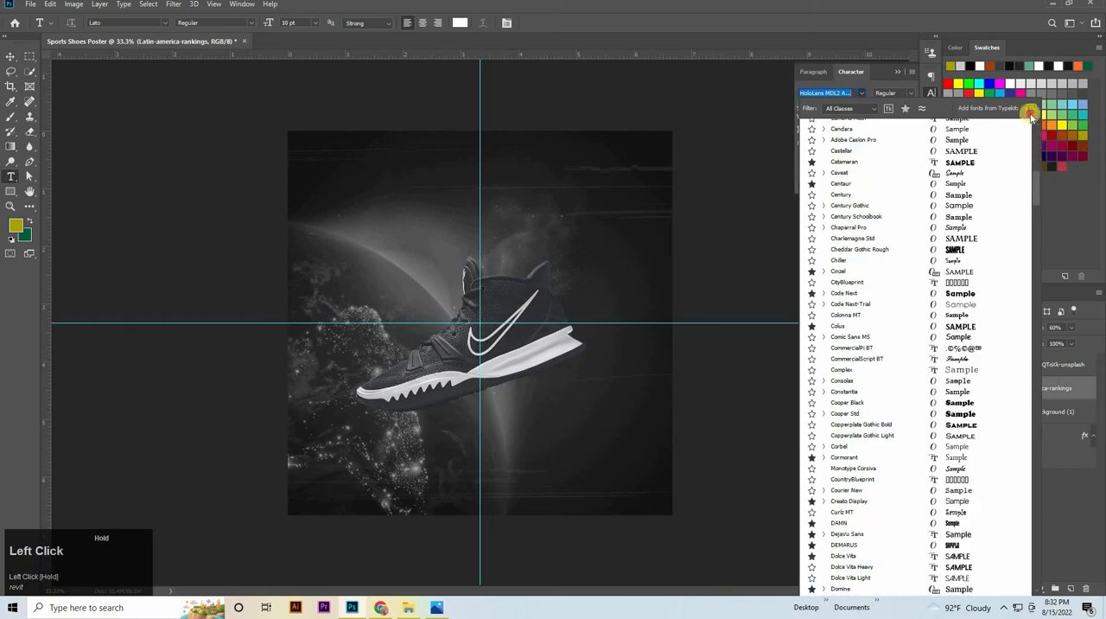
{"action": "left_click_drag", "start_coordinate": [1042, 171], "coordinate": [1040, 149]}
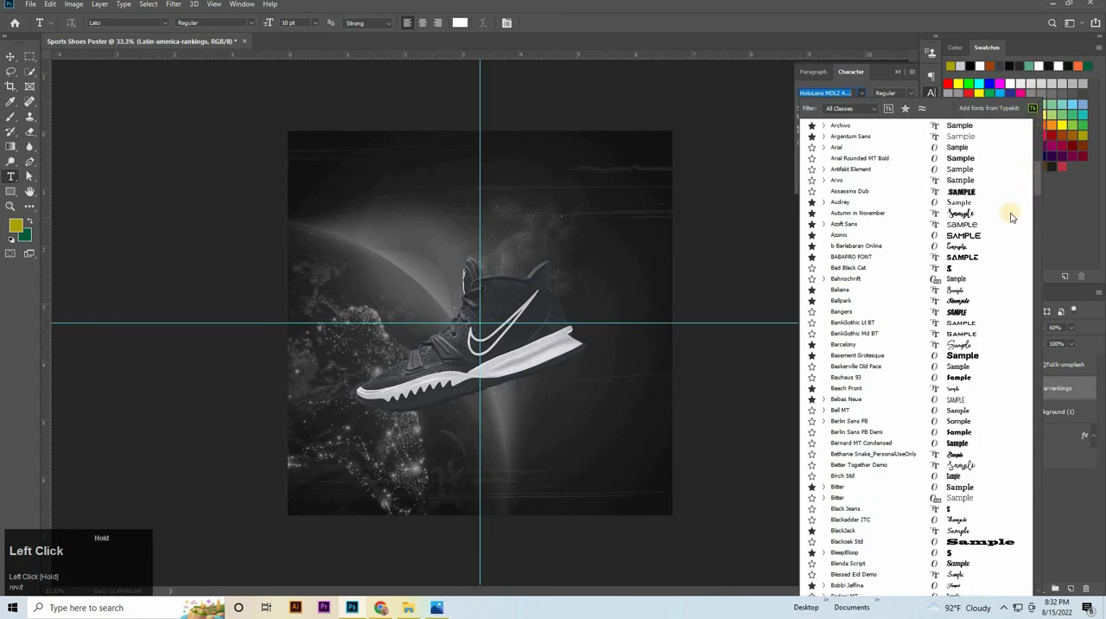
{"action": "scroll", "coordinate": [1004, 216], "scroll_direction": "up", "scroll_amount": 1}
{"action": "scroll", "coordinate": [1001, 216], "scroll_direction": "up", "scroll_amount": 10}
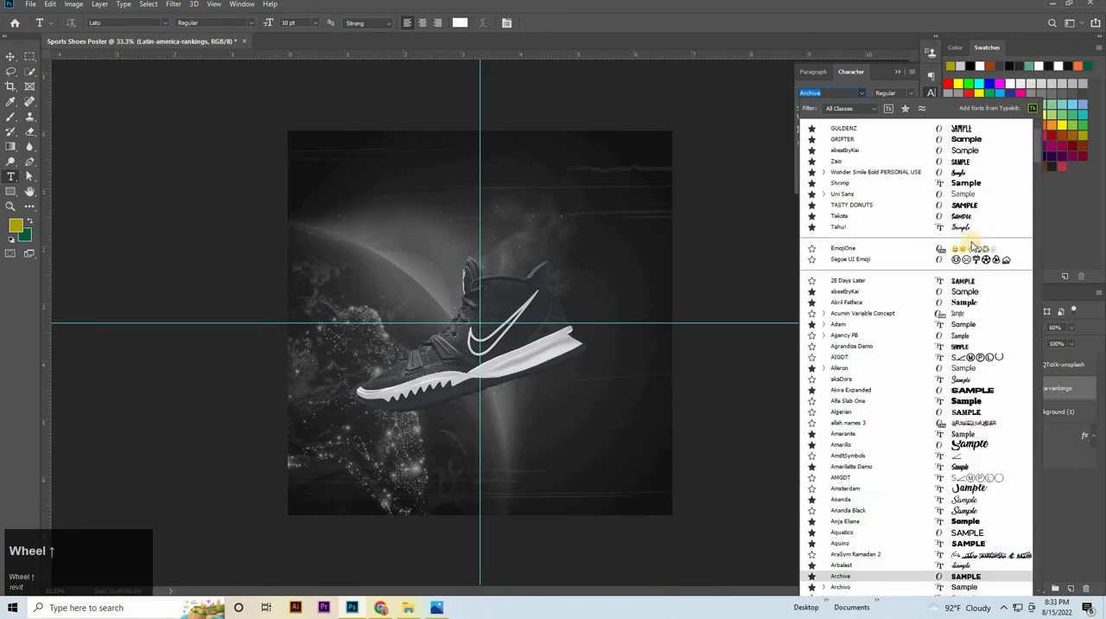
{"action": "left_click", "coordinate": [877, 128]}
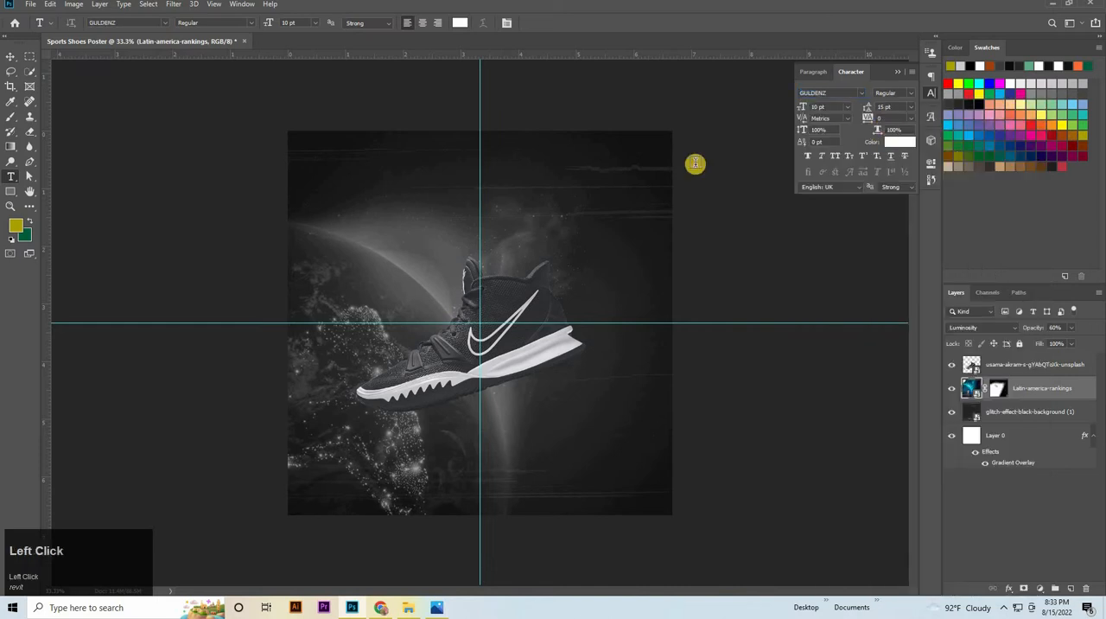
Add the text SPORT above the shoe and commit it
{"action": "left_click", "coordinate": [401, 200]}
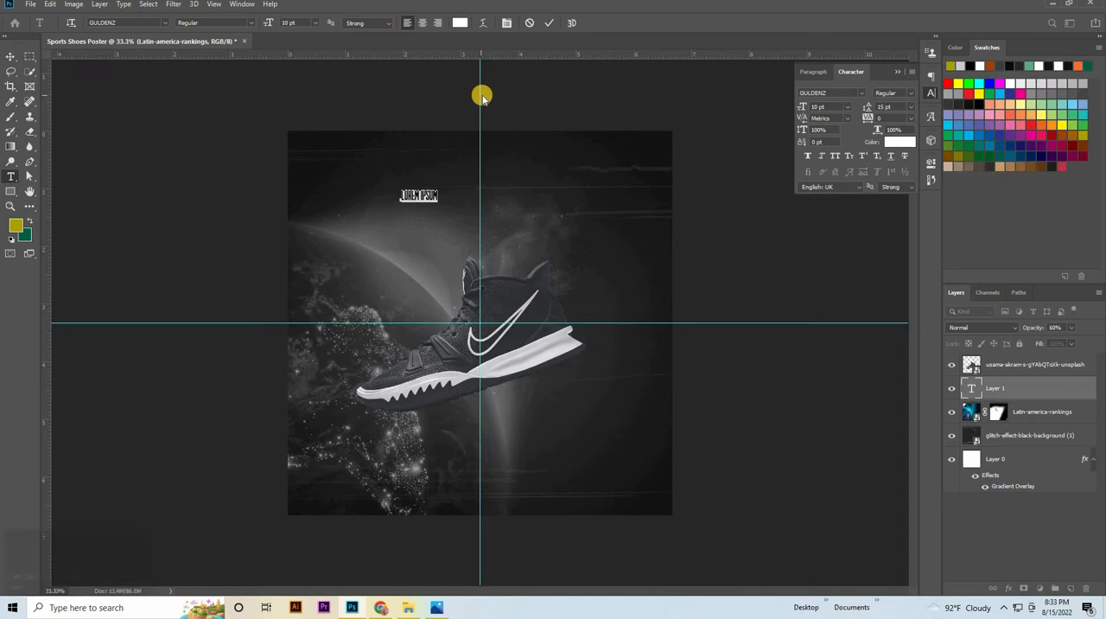
{"action": "key", "text": "Caps_Lock"}
{"action": "type", "text": "S"}
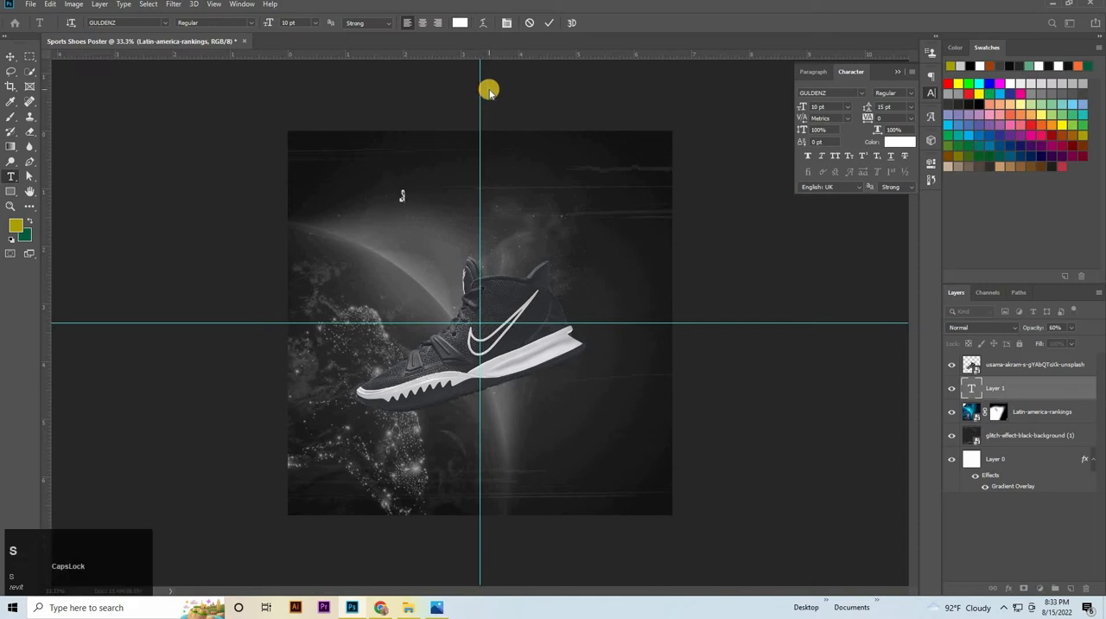
{"action": "type", "text": "PO"}
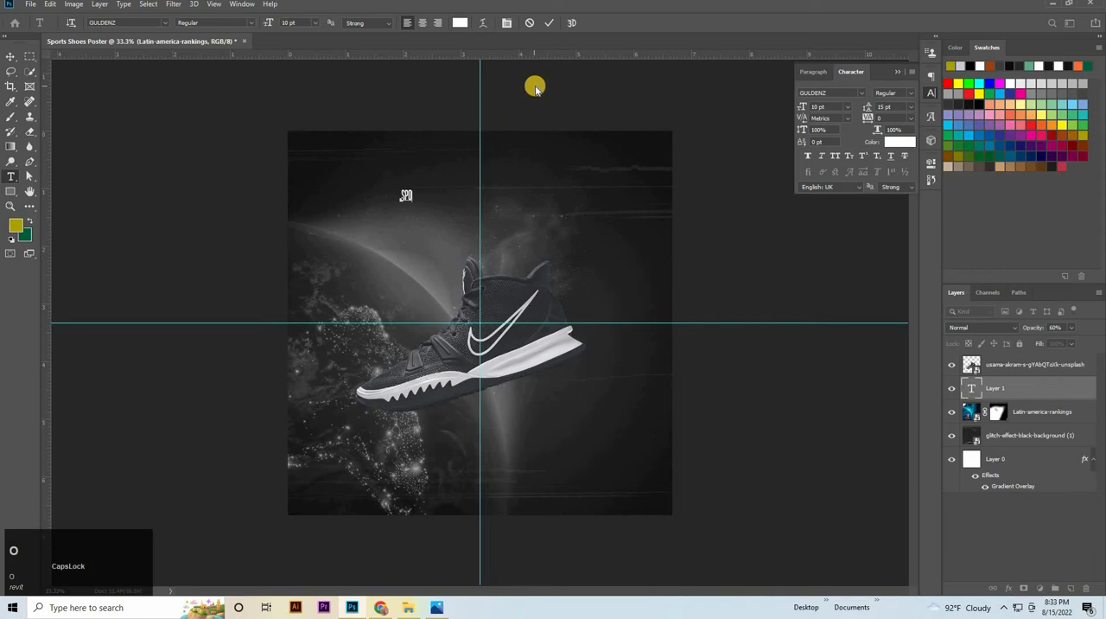
{"action": "type", "text": "RT"}
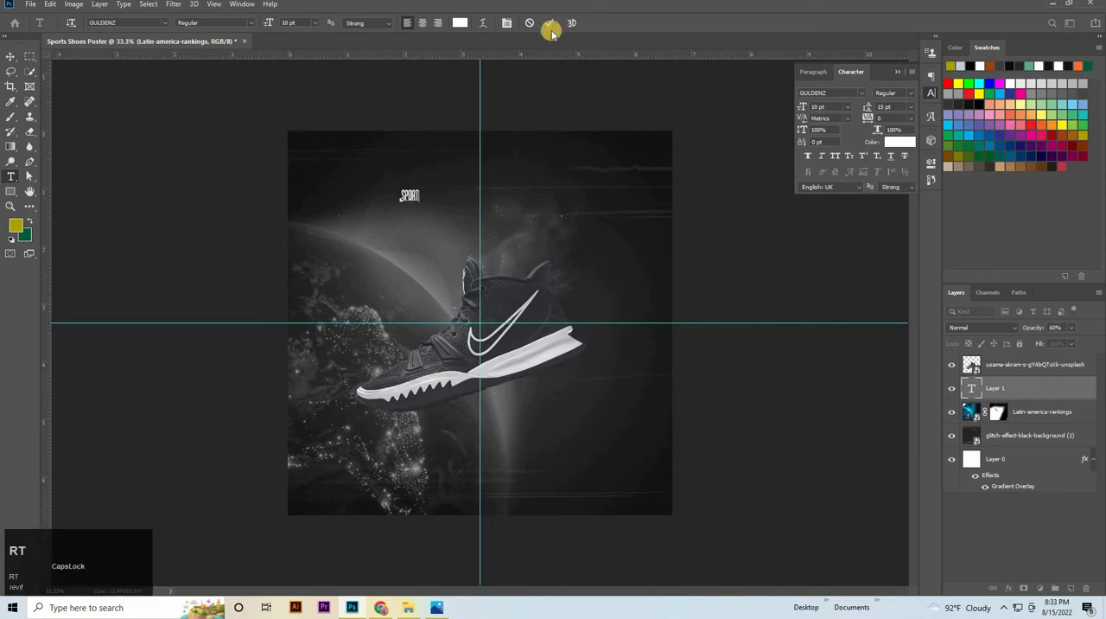
{"action": "left_click", "coordinate": [545, 24]}
Add the text SHOES below SPORT as a separate text layer and commit it
{"action": "left_click", "coordinate": [371, 275]}
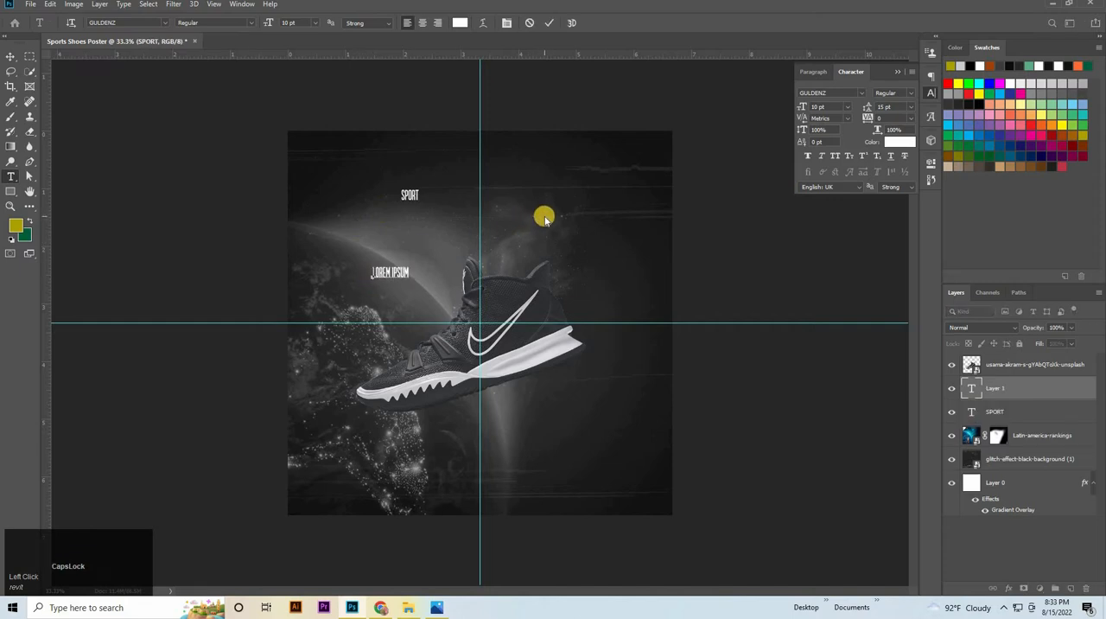
{"action": "key", "text": "BackSpace"}
{"action": "key", "text": "Caps_Lock"}
{"action": "type", "text": "SHOES"}
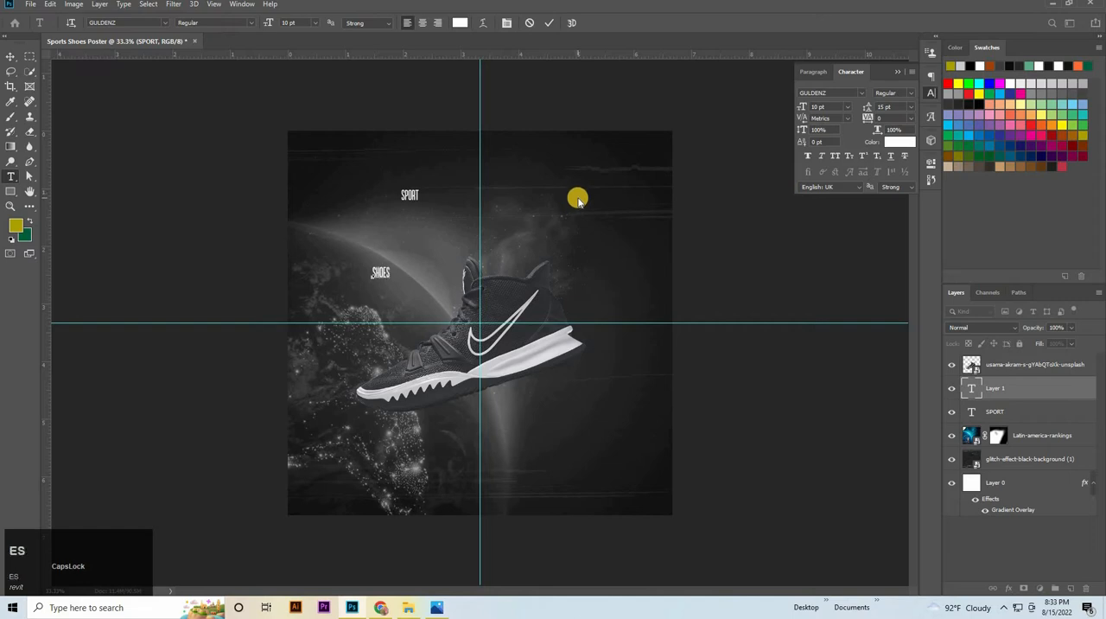
{"action": "left_click", "coordinate": [550, 22]}
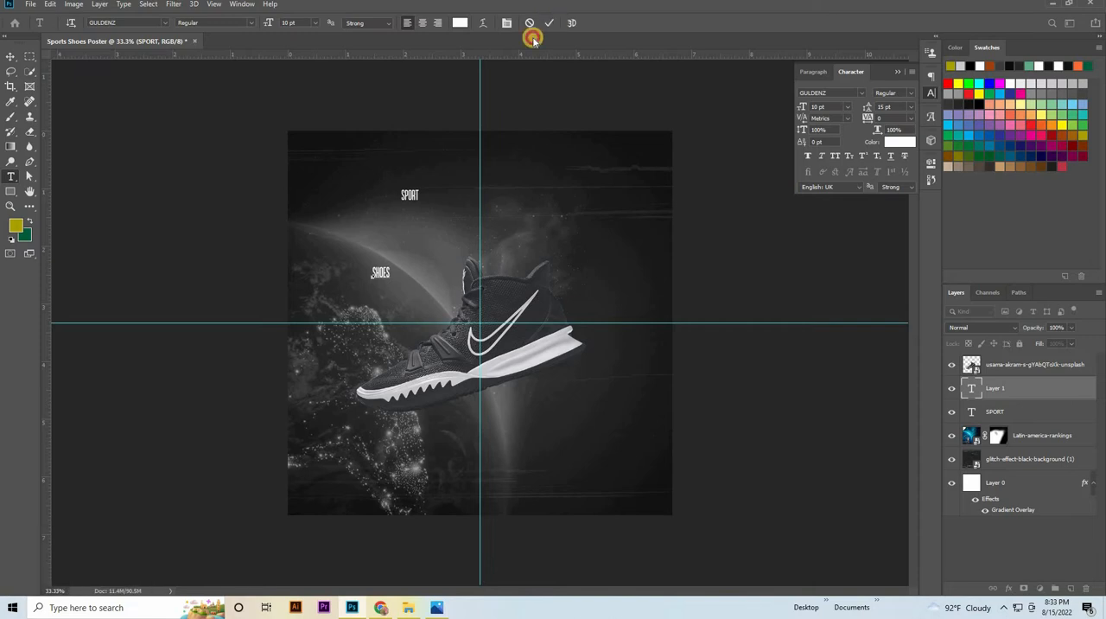
Select both the SHOES and SPORT layers, align their horizontal centers and set their font size to 114 pt
{"action": "left_click", "coordinate": [9, 57]}
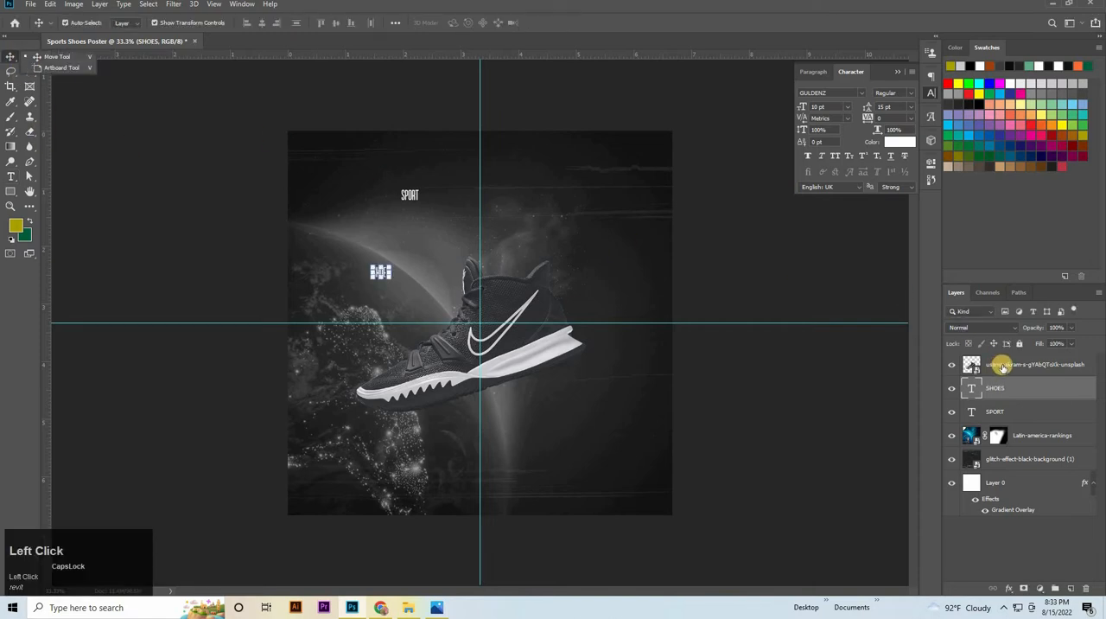
{"action": "left_click", "coordinate": [1022, 410], "text": "shift"}
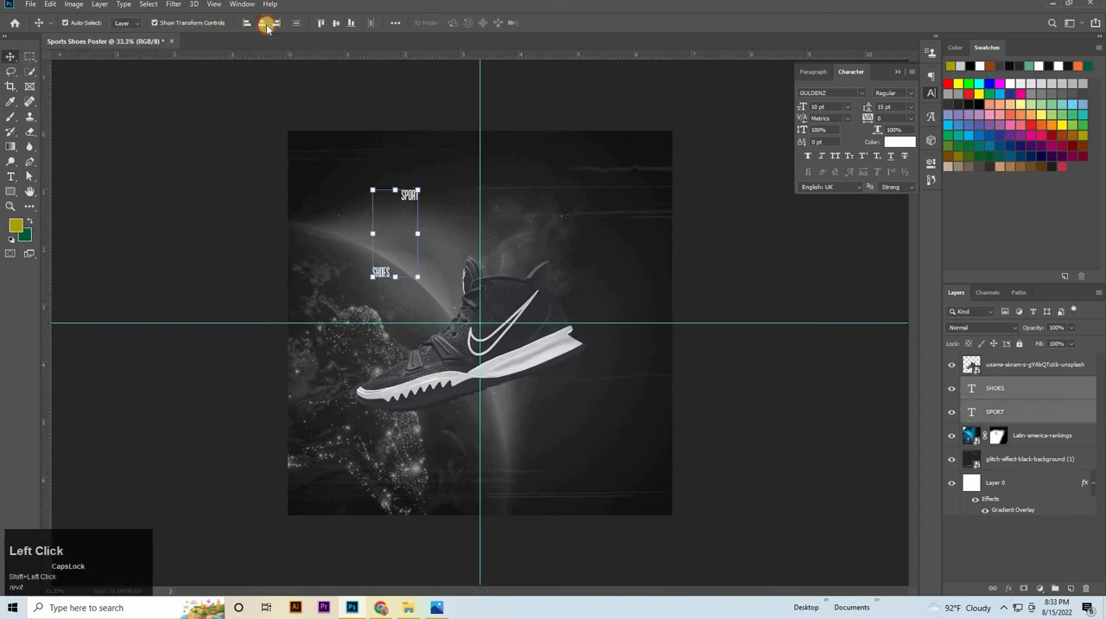
{"action": "left_click", "coordinate": [264, 24]}
{"action": "left_click", "coordinate": [830, 107]}
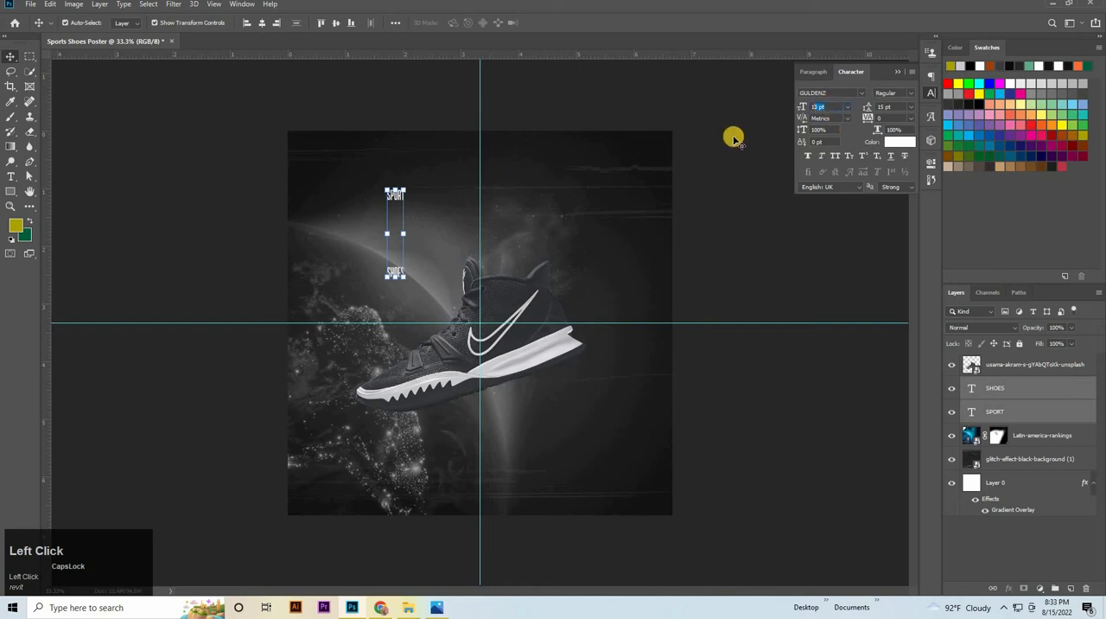
{"action": "key", "text": "Return"}
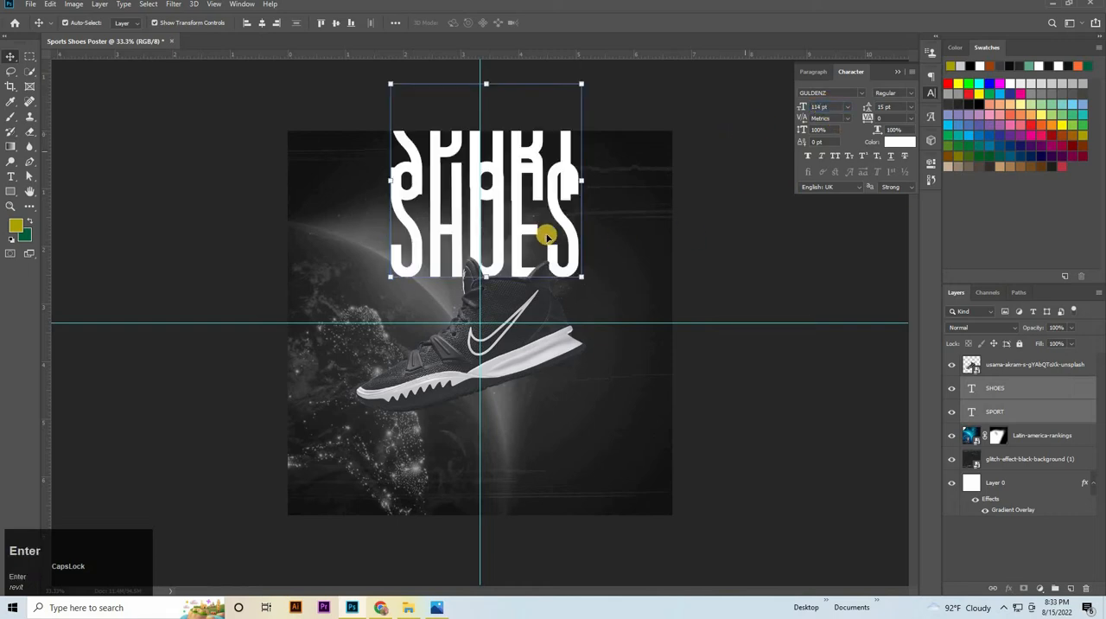
Move both title words down to the canvas center behind the shoe, and nudge SPORT up so its base meets the horizontal guide
{"action": "left_click_drag", "start_coordinate": [564, 216], "coordinate": [568, 344]}
{"action": "left_click", "coordinate": [706, 93]}
{"action": "left_click", "coordinate": [558, 246]}
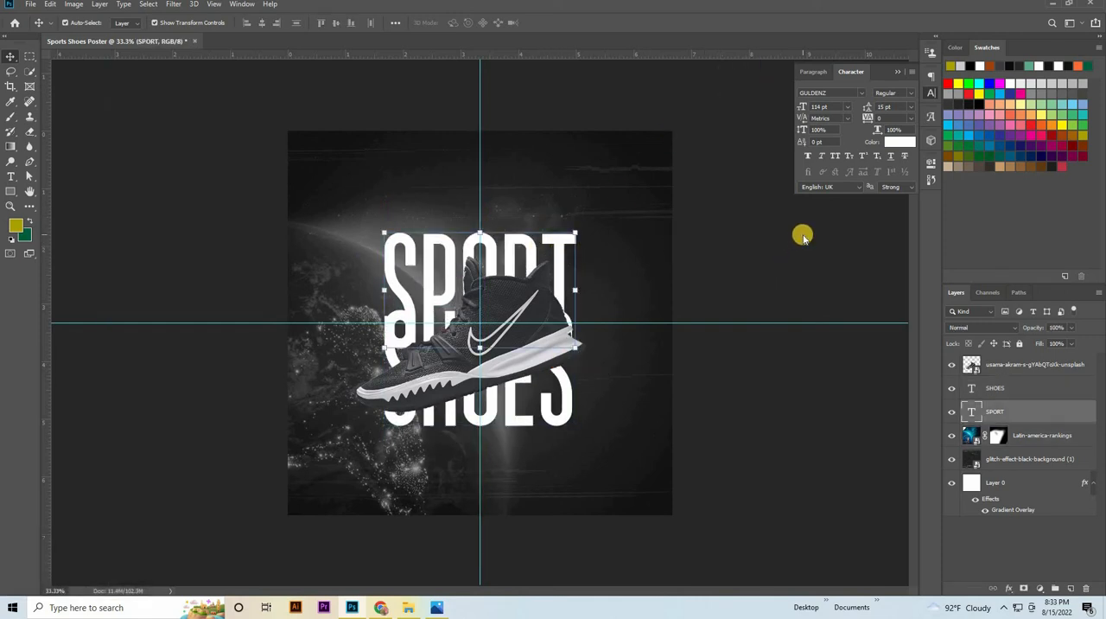
{"action": "key", "text": "Up"}
{"action": "key", "text": "Up"}
{"action": "key", "text": "Up"}
{"action": "key", "text": "Up"}
{"action": "key", "text": "Up"}
{"action": "key", "text": "Up"}
{"action": "key", "text": "Up"}
{"action": "key", "text": "Up"}
{"action": "key", "text": "Up"}
{"action": "key", "text": "Up"}
{"action": "key", "text": "Up"}
{"action": "key", "text": "Up"}
{"action": "key", "text": "Up"}
{"action": "key", "text": "Up"}
{"action": "key", "text": "Up"}
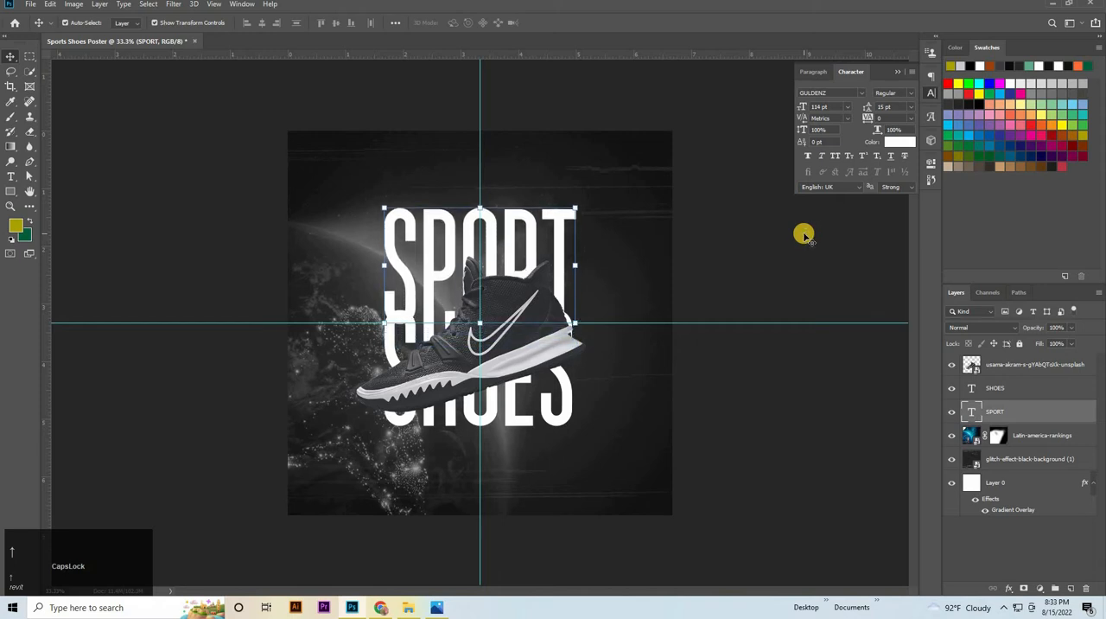
Set SPORT to 111 pt with Faux Bold, keep its color white (ffffff) and nudge it slightly above the horizontal guide
{"action": "left_click", "coordinate": [835, 106]}
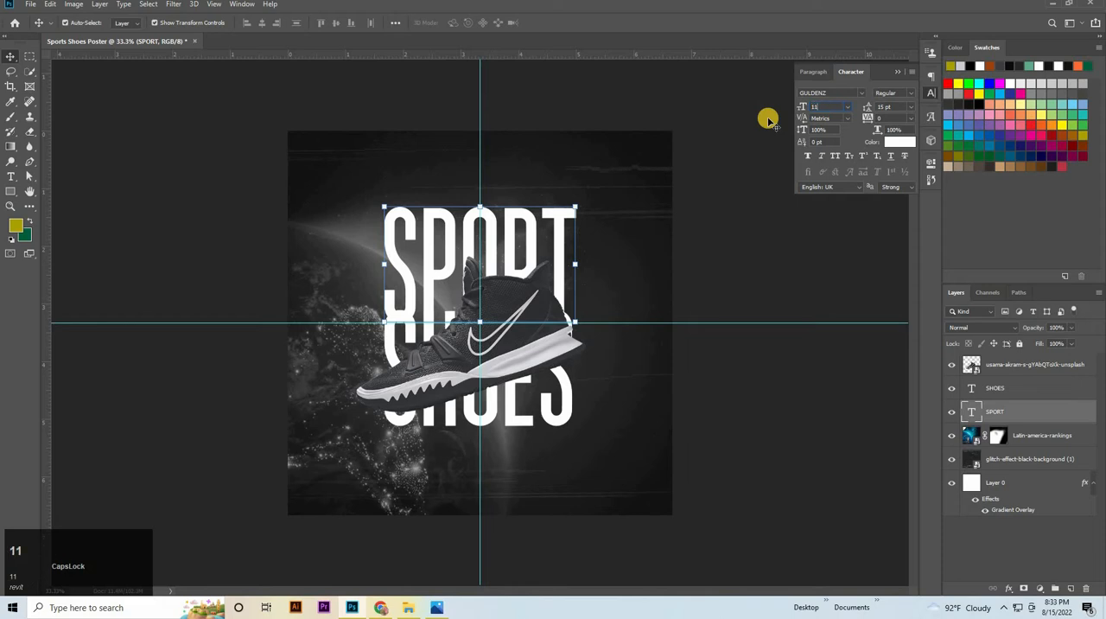
{"action": "type", "text": "111"}
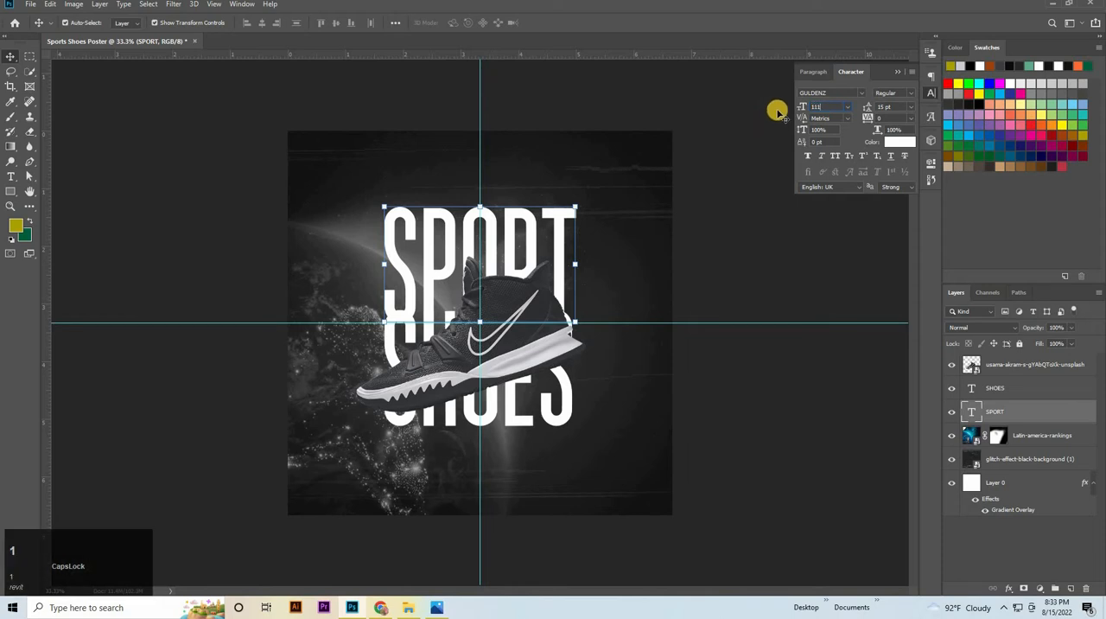
{"action": "key", "text": "Return"}
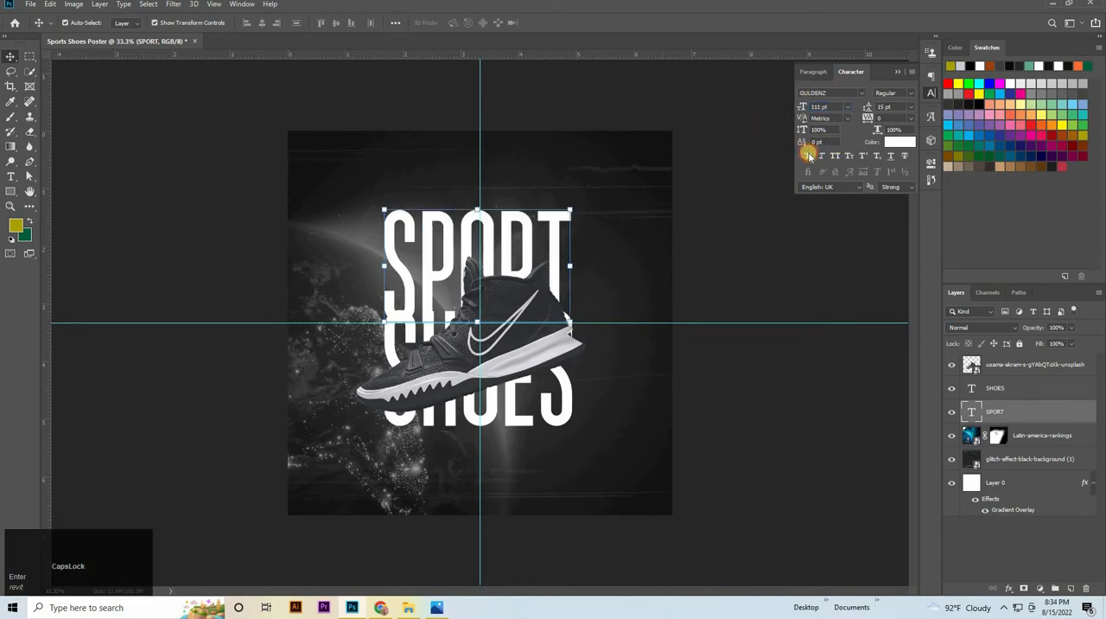
{"action": "left_click", "coordinate": [808, 155]}
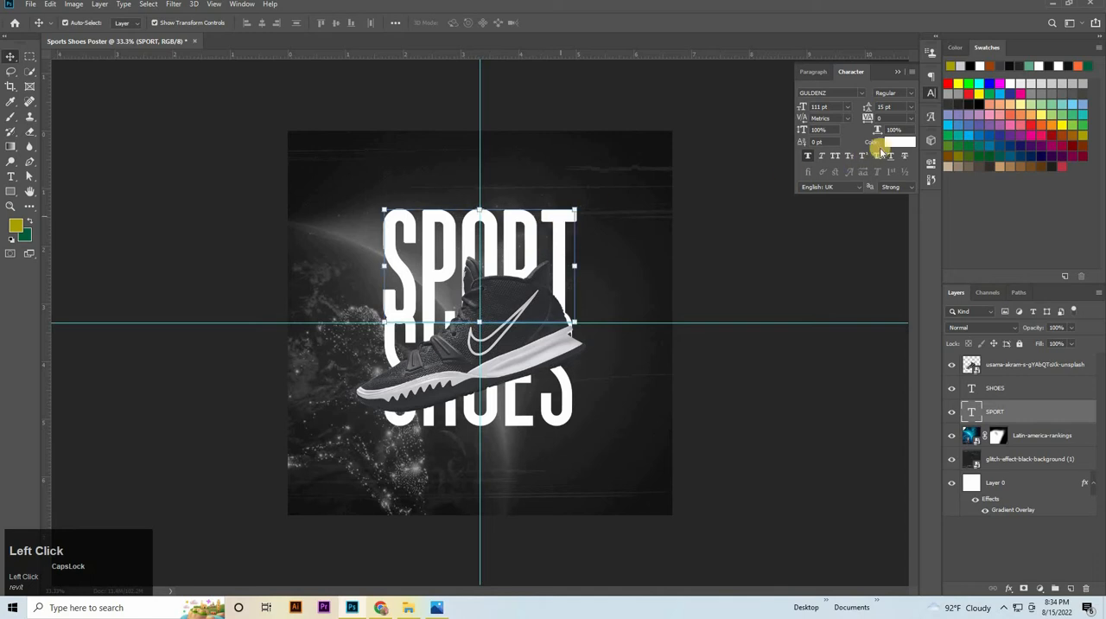
{"action": "left_click", "coordinate": [901, 142]}
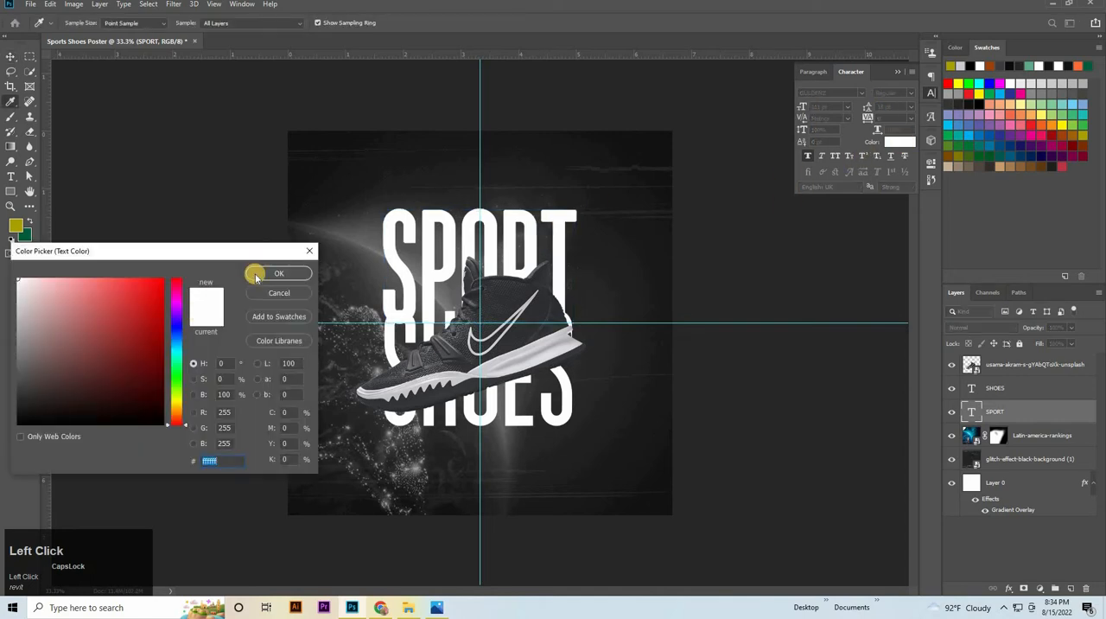
{"action": "left_click", "coordinate": [256, 277]}
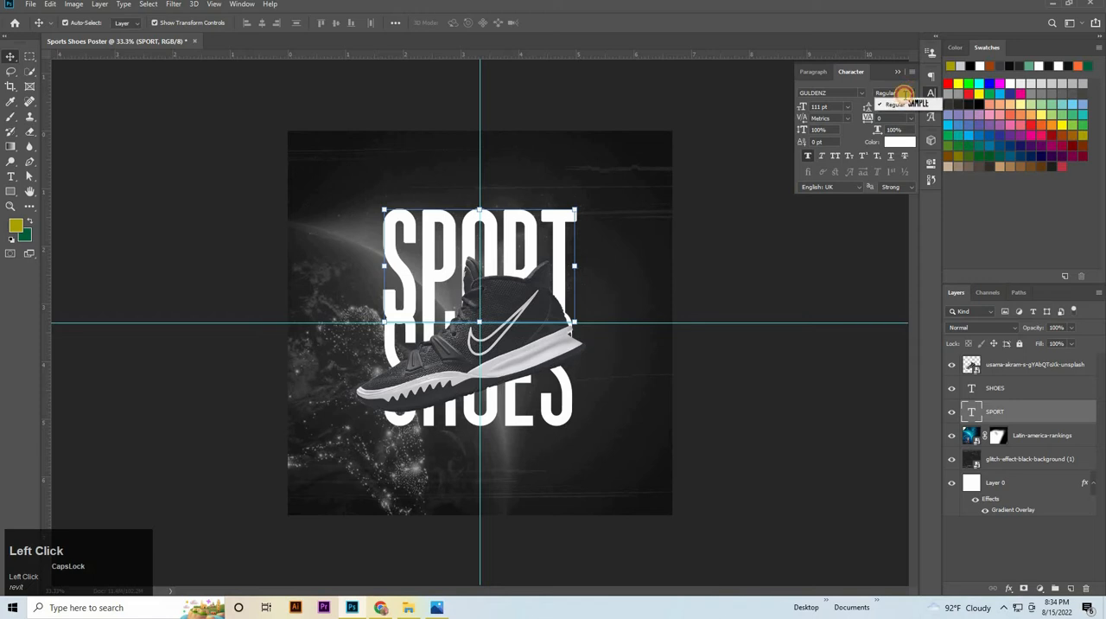
{"action": "key", "text": "Up"}
{"action": "key", "text": "Up"}
{"action": "key", "text": "Up"}
{"action": "key", "text": "Up"}
{"action": "key", "text": "Up"}
{"action": "key", "text": "Up"}
{"action": "key", "text": "Up"}
{"action": "key", "text": "Up"}
{"action": "key", "text": "Up"}
{"action": "key", "text": "Up"}
{"action": "key", "text": "Up"}
{"action": "key", "text": "Up"}
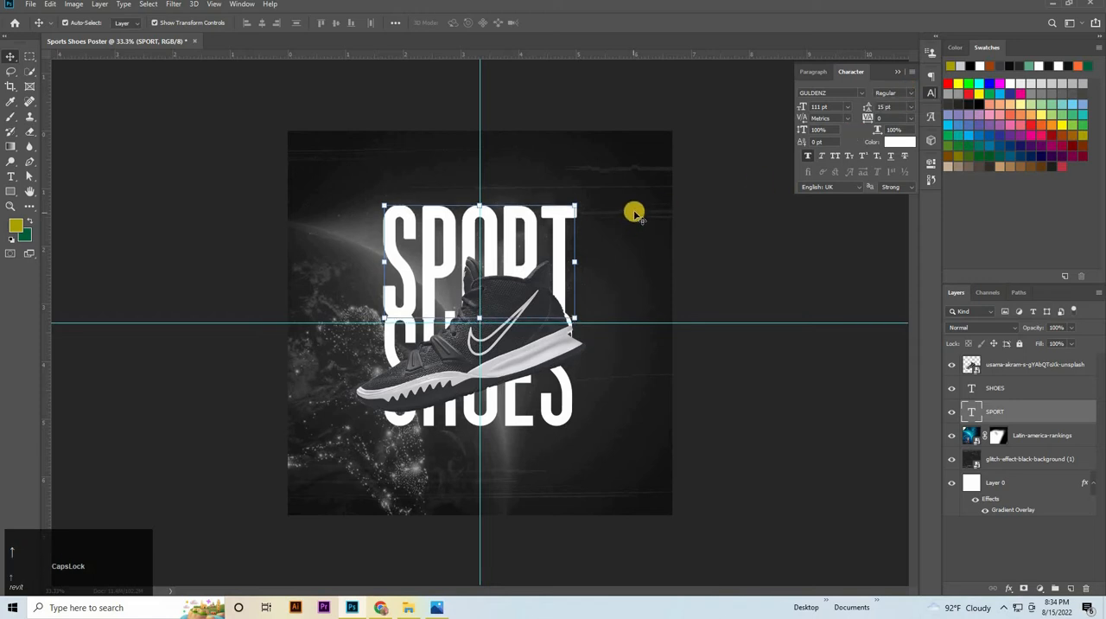
Apply Faux Bold to SHOES and nudge it down until a small gap separates it from SPORT
{"action": "left_click", "coordinate": [743, 142]}
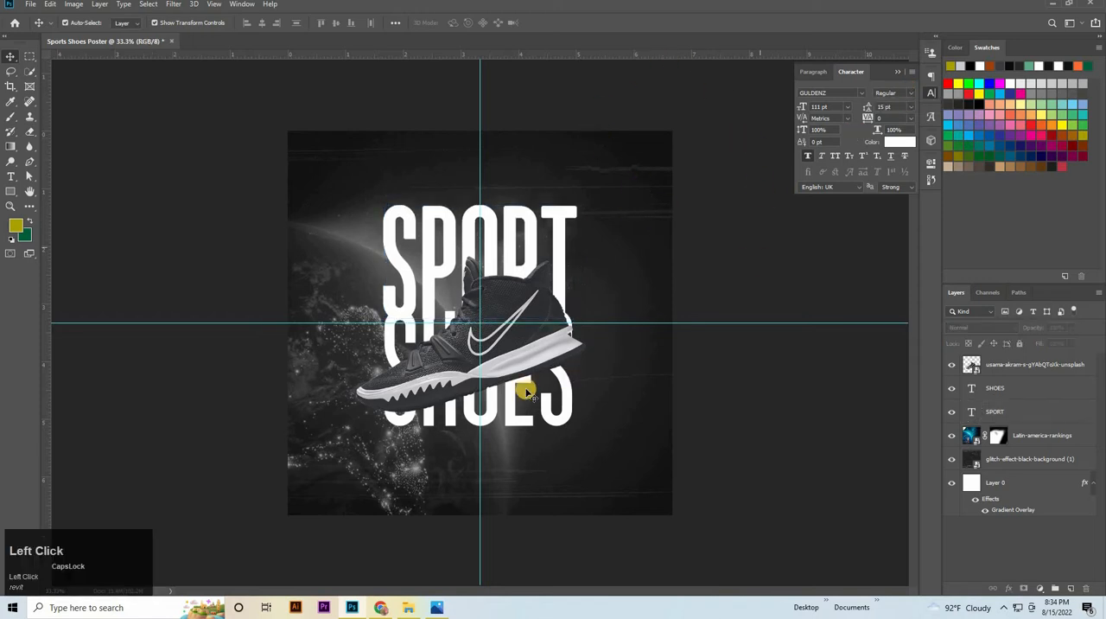
{"action": "left_click", "coordinate": [516, 412]}
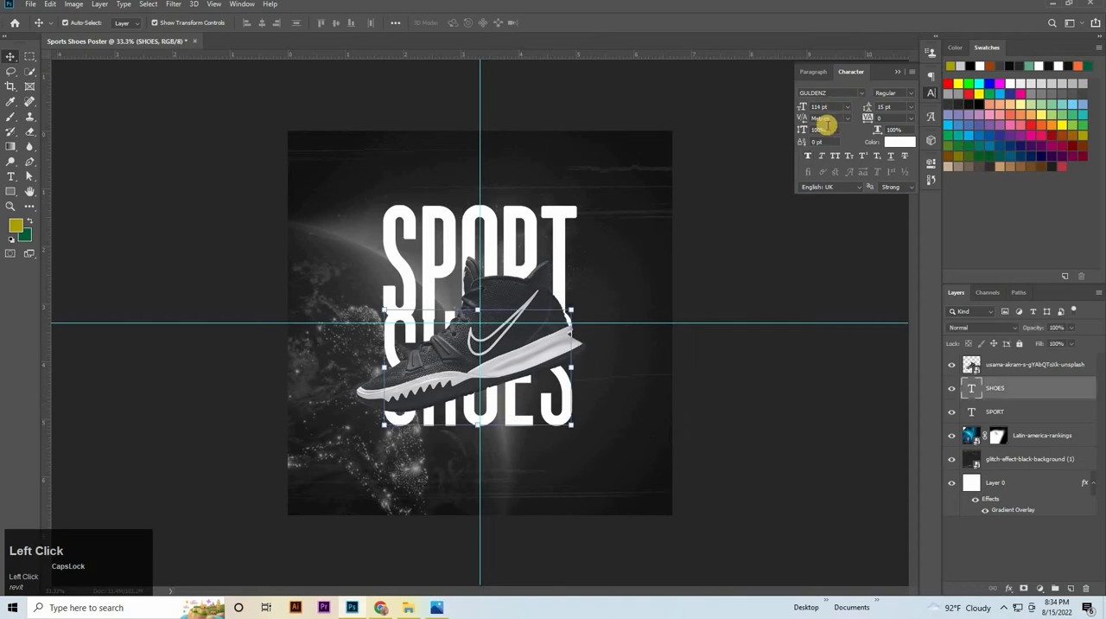
{"action": "left_click", "coordinate": [808, 157]}
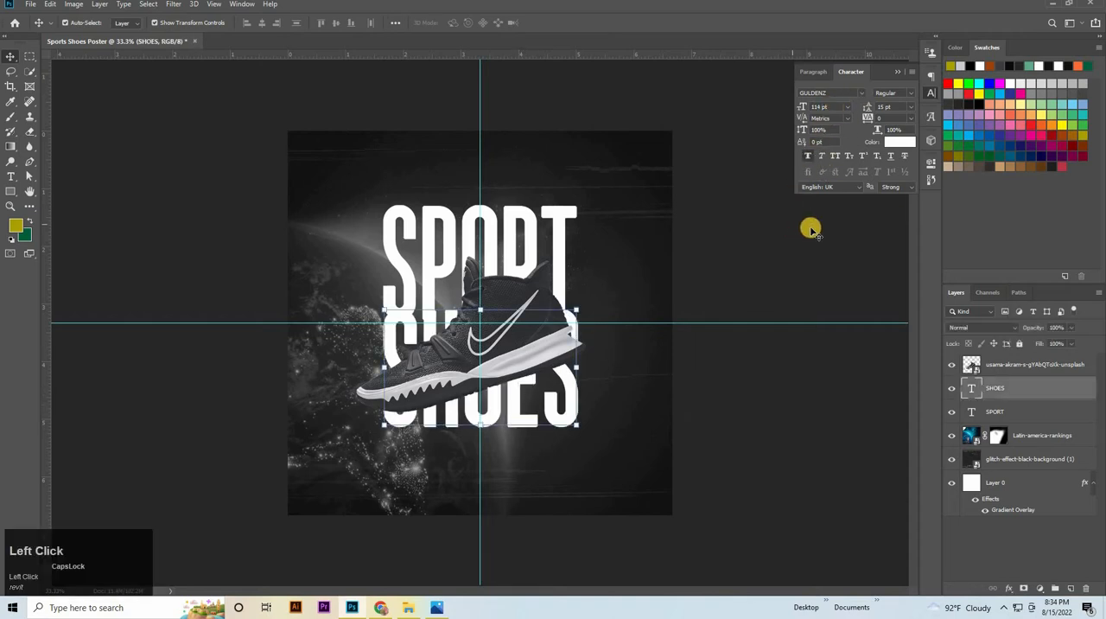
{"action": "key", "text": "Down"}
{"action": "key", "text": "Down"}
{"action": "key", "text": "Down"}
{"action": "key", "text": "Down"}
{"action": "key", "text": "Down"}
{"action": "key", "text": "Down"}
{"action": "key", "text": "Down"}
{"action": "key", "text": "Down"}
{"action": "key", "text": "Down"}
{"action": "key", "text": "Down"}
{"action": "key", "text": "Down"}
{"action": "key", "text": "Down"}
{"action": "key", "text": "Down"}
{"action": "key", "text": "Down"}
{"action": "key", "text": "Down"}
{"action": "key", "text": "Down"}
{"action": "key", "text": "Down"}
{"action": "key", "text": "Down"}
{"action": "key", "text": "Down"}
{"action": "key", "text": "Down"}
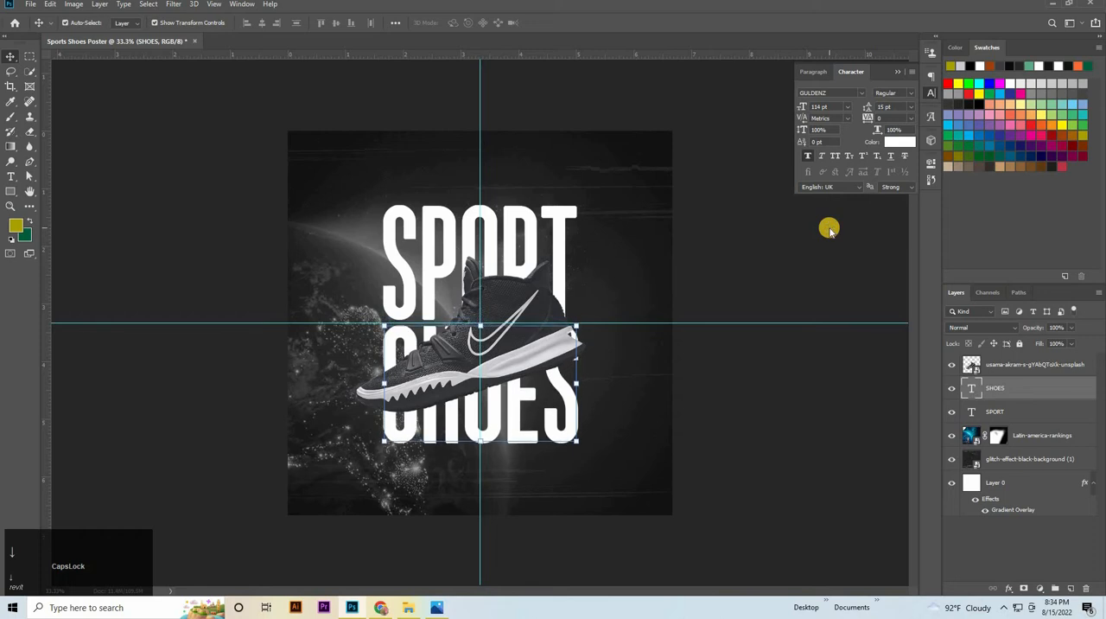
{"action": "key", "text": "Down"}
{"action": "key", "text": "Down"}
{"action": "key", "text": "Down"}
{"action": "key", "text": "Down"}
{"action": "key", "text": "Down"}
{"action": "key", "text": "Down"}
{"action": "key", "text": "Down"}
{"action": "key", "text": "Down"}
{"action": "key", "text": "Up"}
{"action": "key", "text": "Up"}
{"action": "key", "text": "Up"}
{"action": "key", "text": "Up"}
{"action": "key", "text": "Up"}
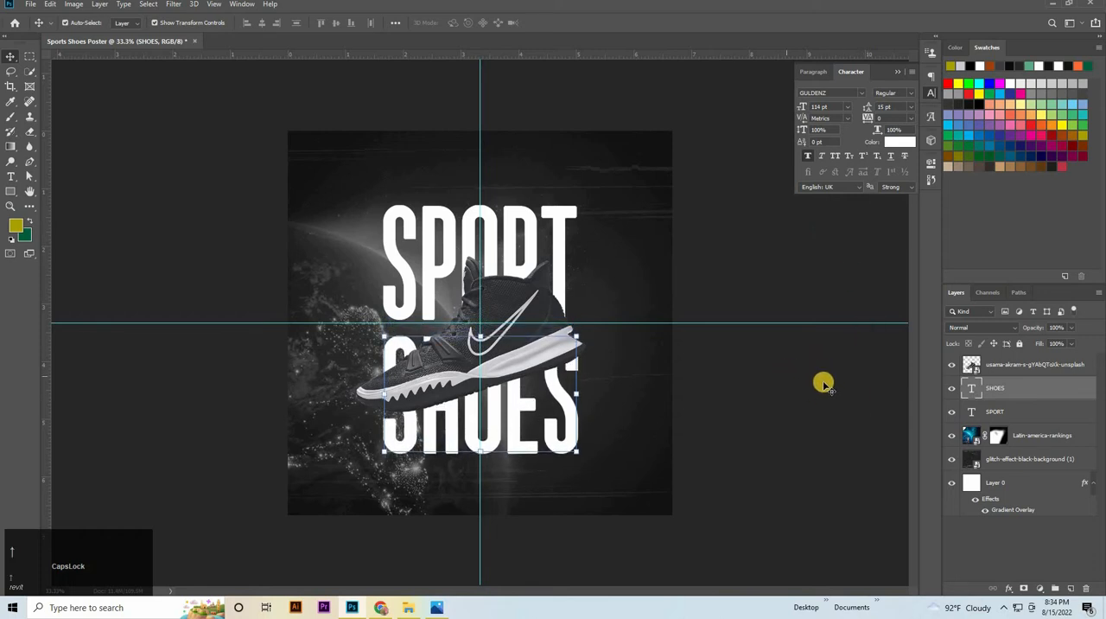
Scale the shoe to about 22% and move it up over the gap between the two title words
{"action": "left_click", "coordinate": [533, 351]}
{"action": "left_click_drag", "start_coordinate": [585, 333], "coordinate": [562, 333]}
{"action": "left_click_drag", "start_coordinate": [614, 261], "coordinate": [634, 258]}
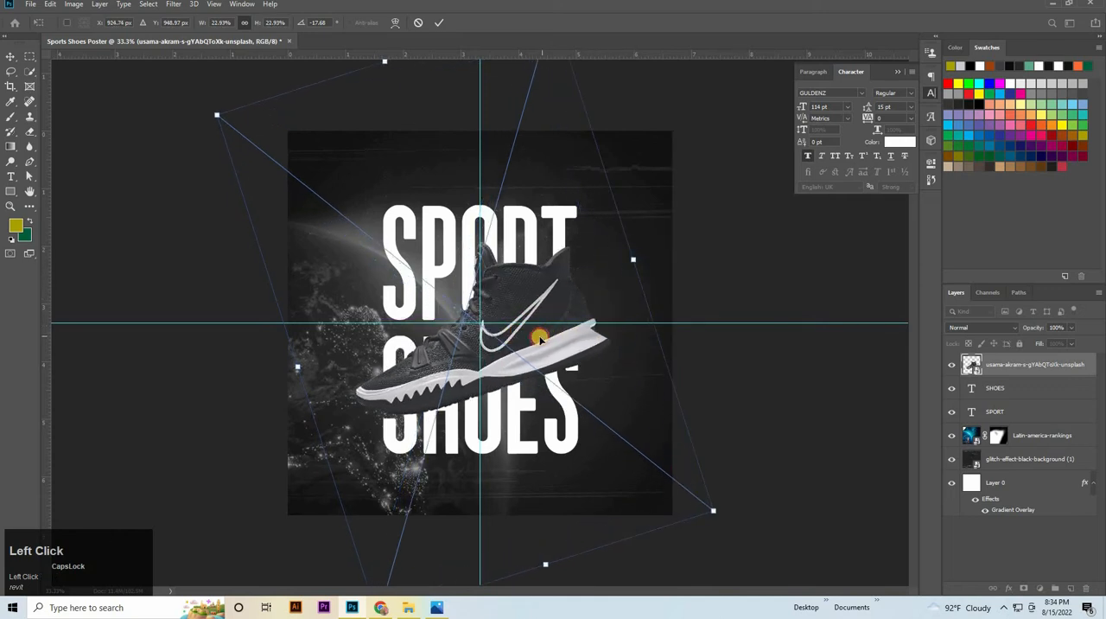
{"action": "mouse_move", "coordinate": [540, 339]}
{"action": "left_mouse_down"}
{"action": "mouse_move", "coordinate": [531, 309]}
{"action": "mouse_move", "coordinate": [532, 324]}
{"action": "left_mouse_up"}
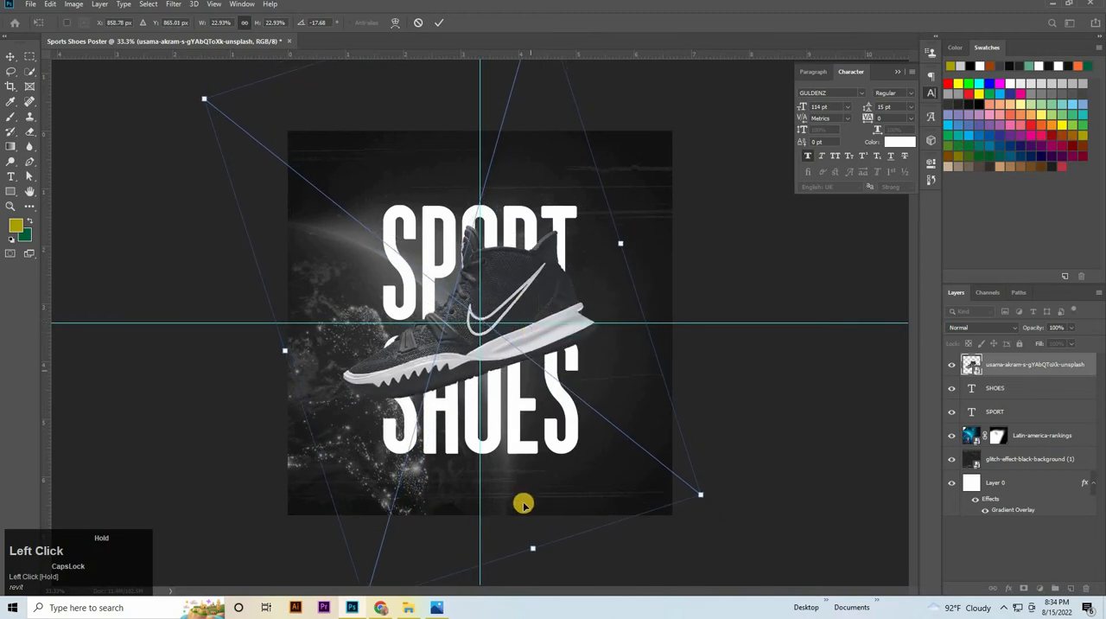
{"action": "left_click_drag", "start_coordinate": [532, 546], "coordinate": [527, 529]}
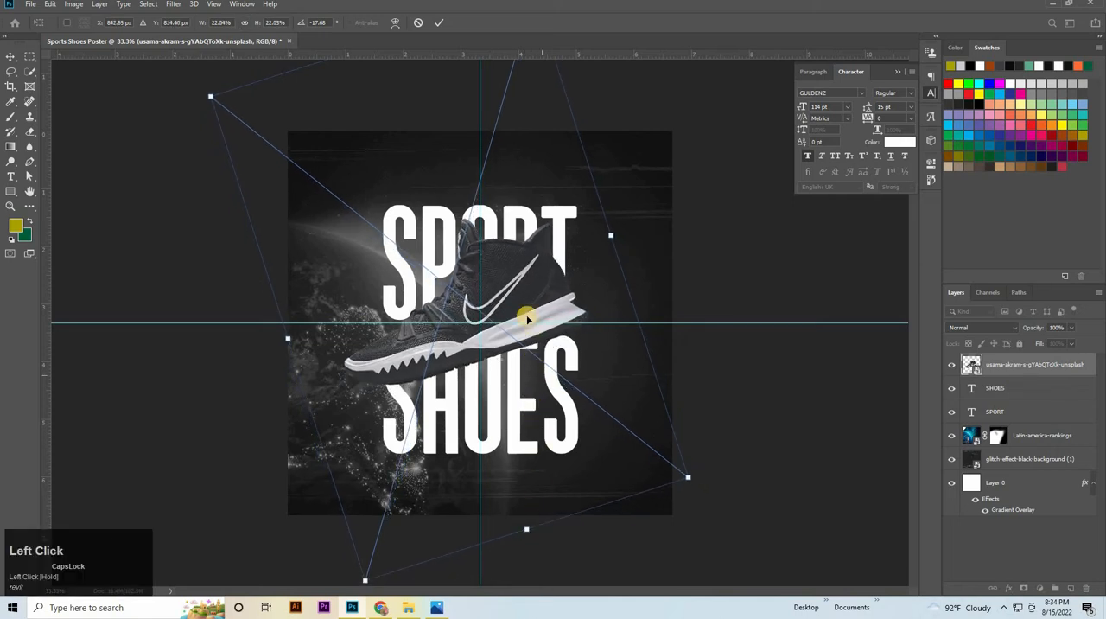
Nudge the shoe down and right to center it over the title, and commit the transform
{"action": "key", "text": "Down"}
{"action": "key", "text": "Down"}
{"action": "key", "text": "Down"}
{"action": "key", "text": "Down"}
{"action": "key", "text": "Down"}
{"action": "key", "text": "Down"}
{"action": "key", "text": "Down"}
{"action": "key", "text": "Down"}
{"action": "key", "text": "Down"}
{"action": "key", "text": "Down"}
{"action": "key", "text": "Down"}
{"action": "key", "text": "Down"}
{"action": "key", "text": "Down"}
{"action": "key", "text": "Down"}
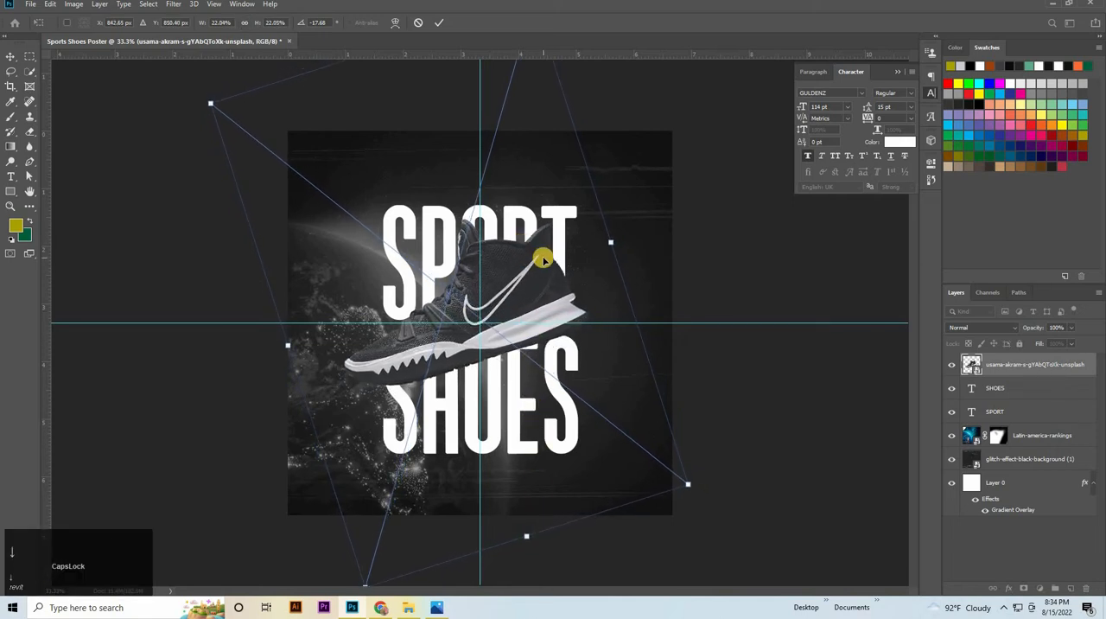
{"action": "key", "text": "Right"}
{"action": "key", "text": "Right"}
{"action": "key", "text": "Right"}
{"action": "key", "text": "Right"}
{"action": "key", "text": "Right"}
{"action": "key", "text": "Right"}
{"action": "key", "text": "Right"}
{"action": "key", "text": "Right"}
{"action": "key", "text": "Right"}
{"action": "key", "text": "Right"}
{"action": "key", "text": "Right"}
{"action": "key", "text": "Right"}
{"action": "key", "text": "Right"}
{"action": "key", "text": "Right"}
{"action": "key", "text": "Right"}
{"action": "key", "text": "Right"}
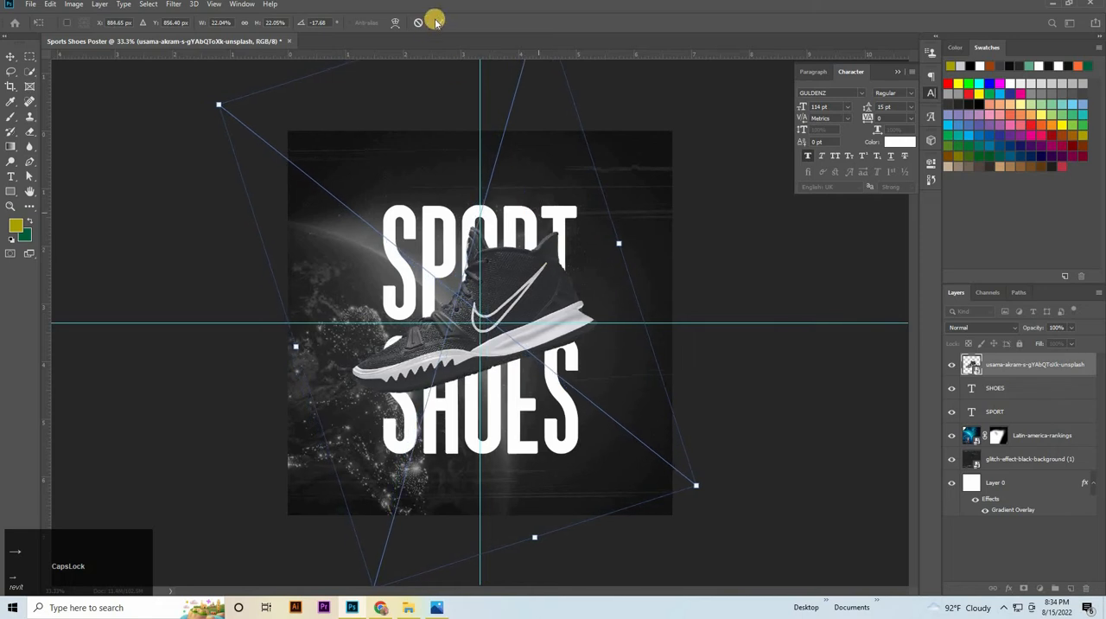
{"action": "left_click", "coordinate": [435, 22]}
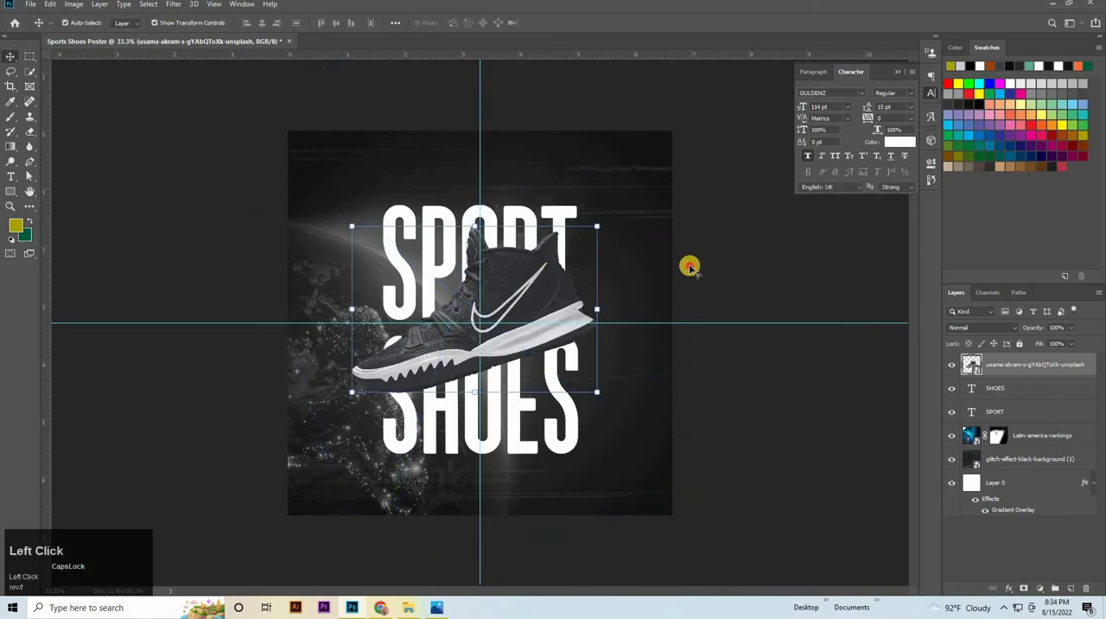
Place two vertical guides along the left and right edges of the title text
{"action": "left_click", "coordinate": [551, 381]}
{"action": "left_click_drag", "start_coordinate": [46, 293], "coordinate": [384, 332]}
{"action": "left_click_drag", "start_coordinate": [54, 300], "coordinate": [579, 382]}
{"action": "left_click", "coordinate": [789, 286]}
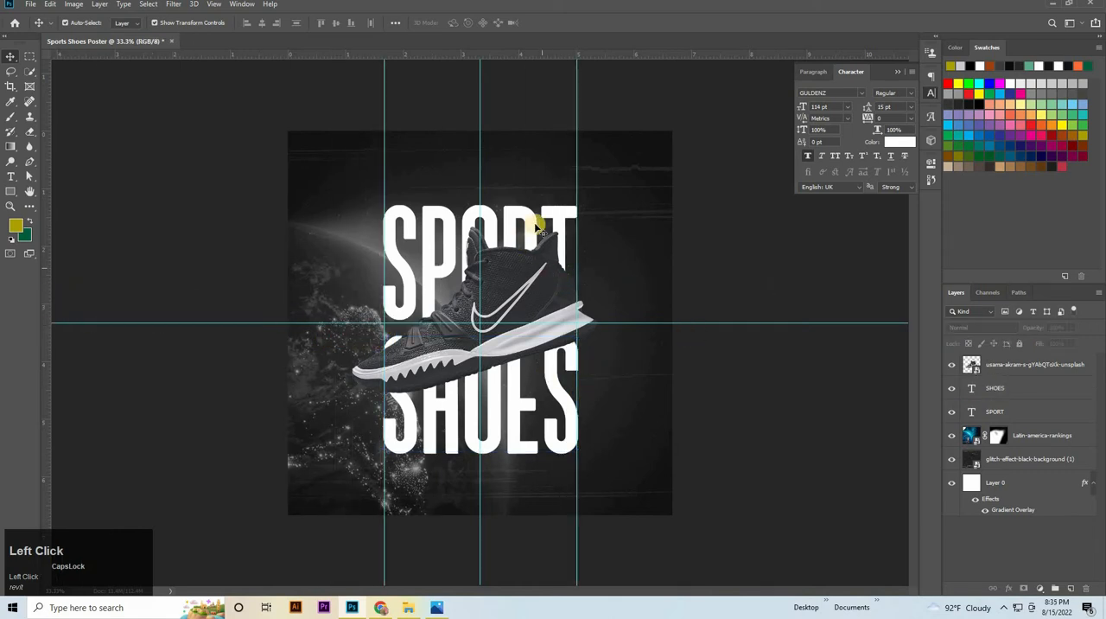
Select SHOES and SPORT together and nudge them up until the pair is centered on the horizontal guide
{"action": "left_click", "coordinate": [511, 425]}
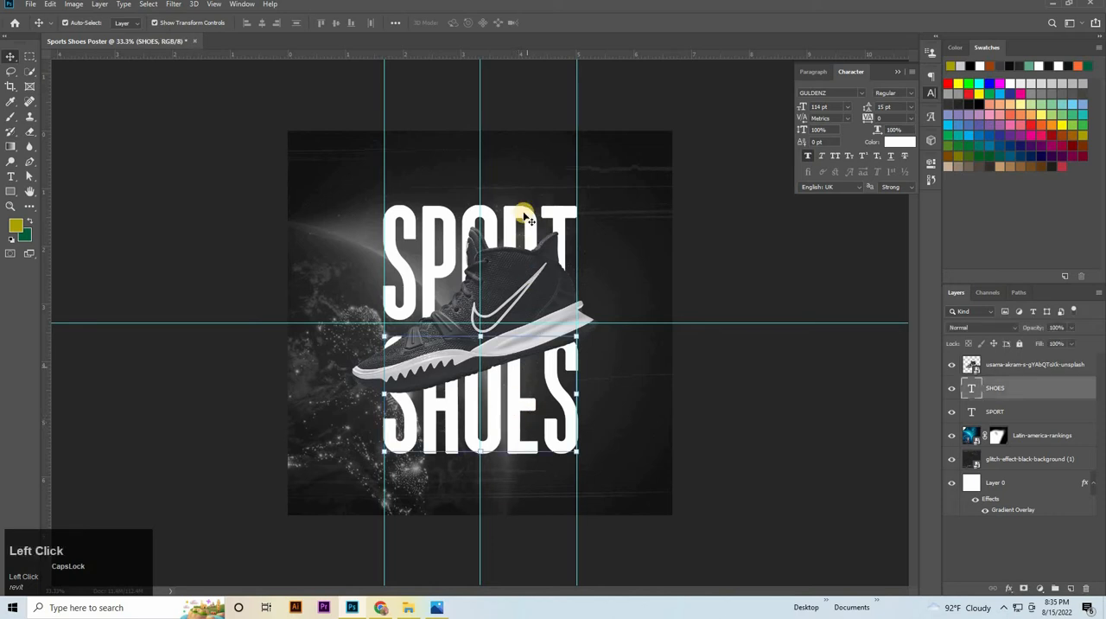
{"action": "left_click", "coordinate": [524, 216], "text": "shift"}
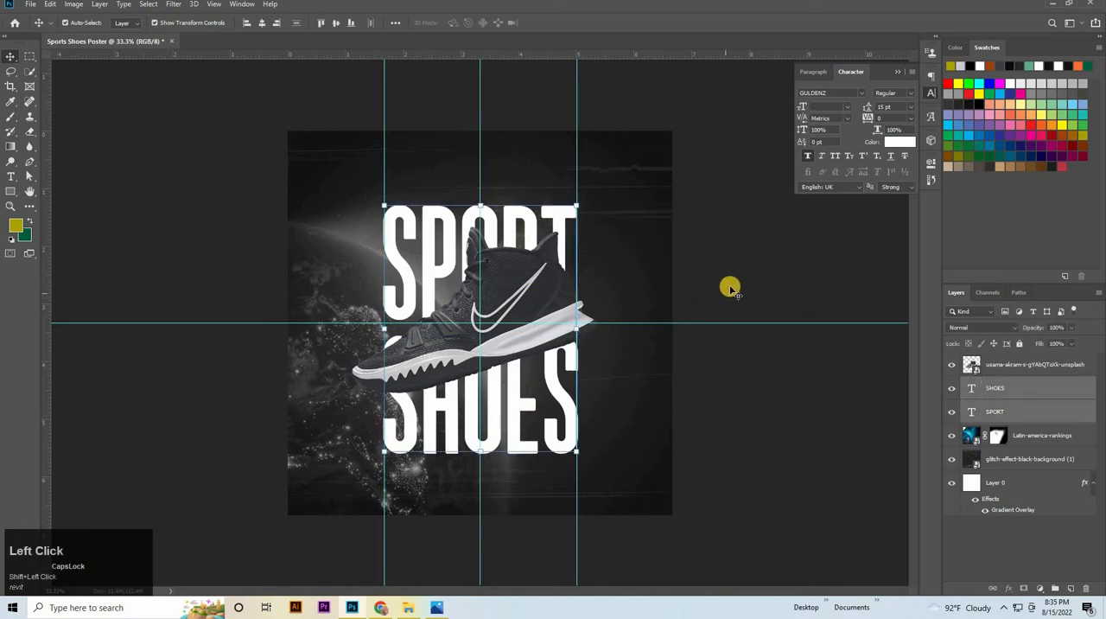
{"action": "key", "text": "Up"}
{"action": "key", "text": "Up"}
{"action": "key", "text": "Up"}
{"action": "key", "text": "Up"}
{"action": "key", "text": "Up"}
{"action": "key", "text": "Up"}
{"action": "key", "text": "Up"}
{"action": "key", "text": "Up"}
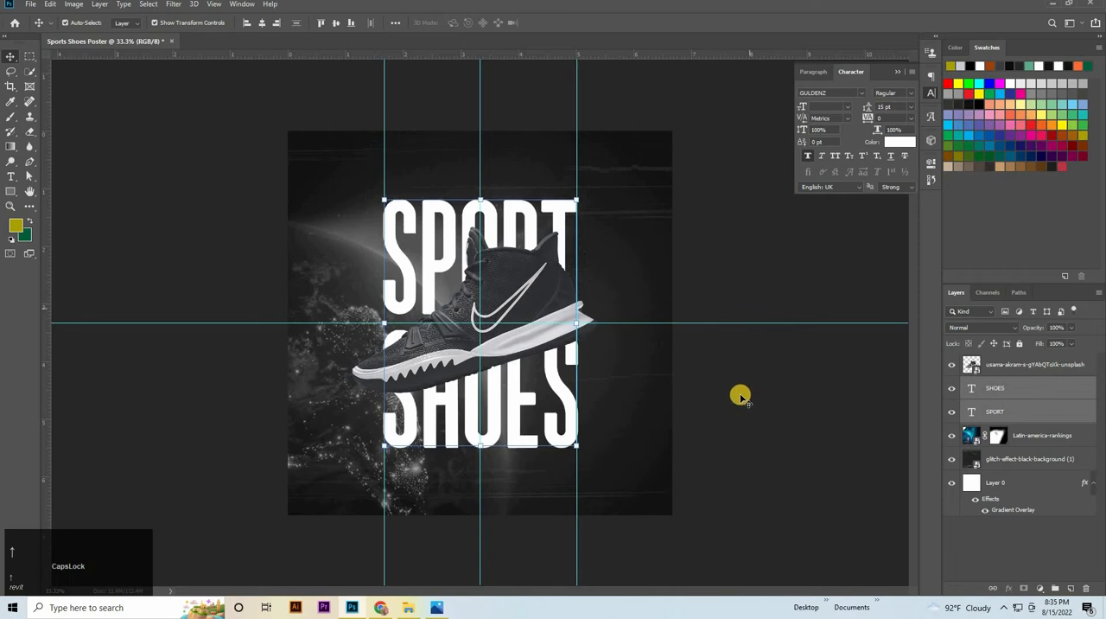
{"action": "left_click", "coordinate": [741, 396]}
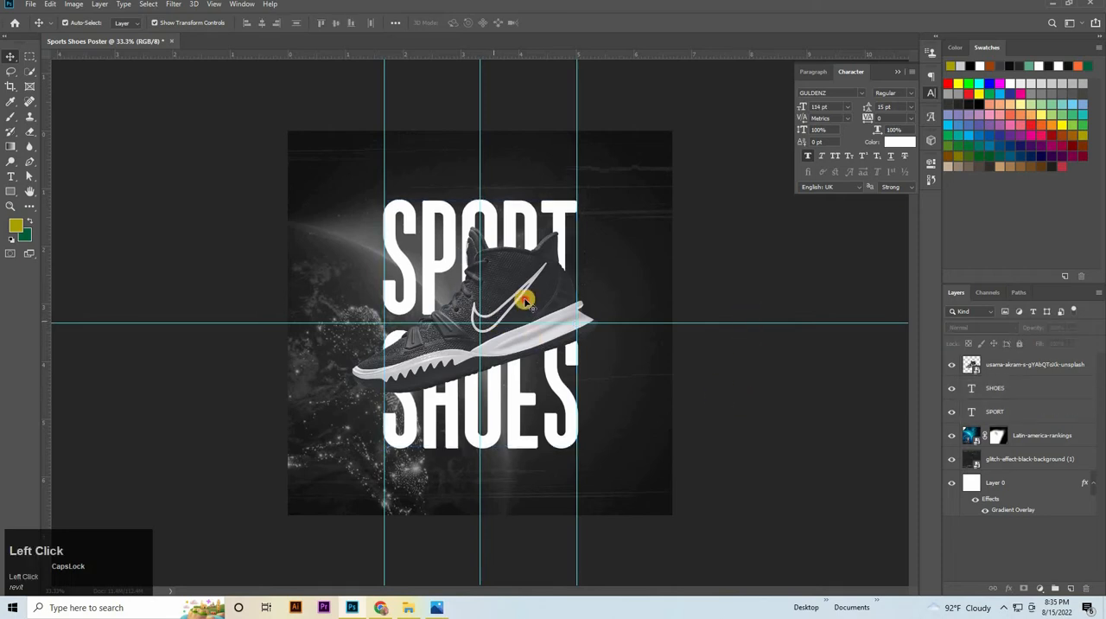
Add a drop shadow to the shoe layer with colour 202020, 77% opacity, 130° angle, 76 px distance and 50 px size
{"action": "left_click", "coordinate": [1046, 369]}
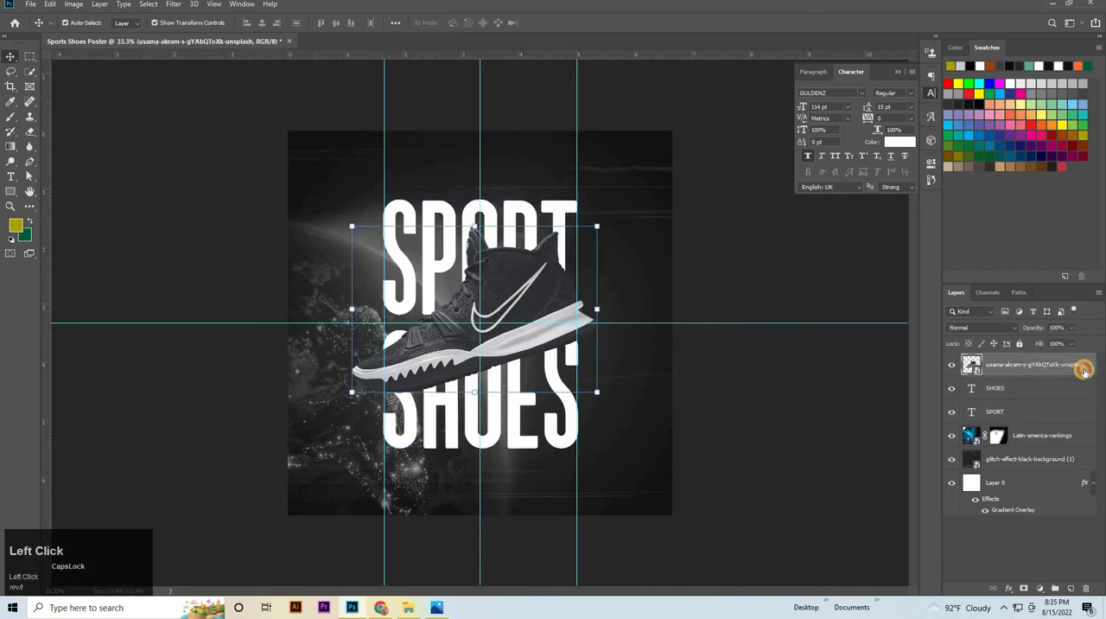
{"action": "double_click", "coordinate": [1078, 372]}
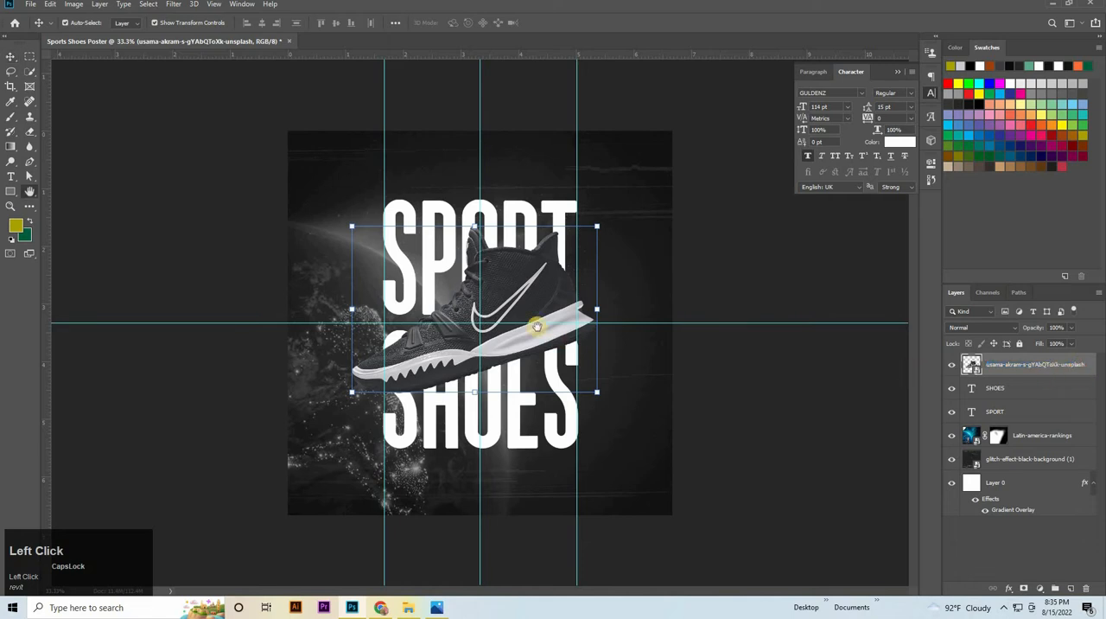
{"action": "left_click", "coordinate": [684, 359]}
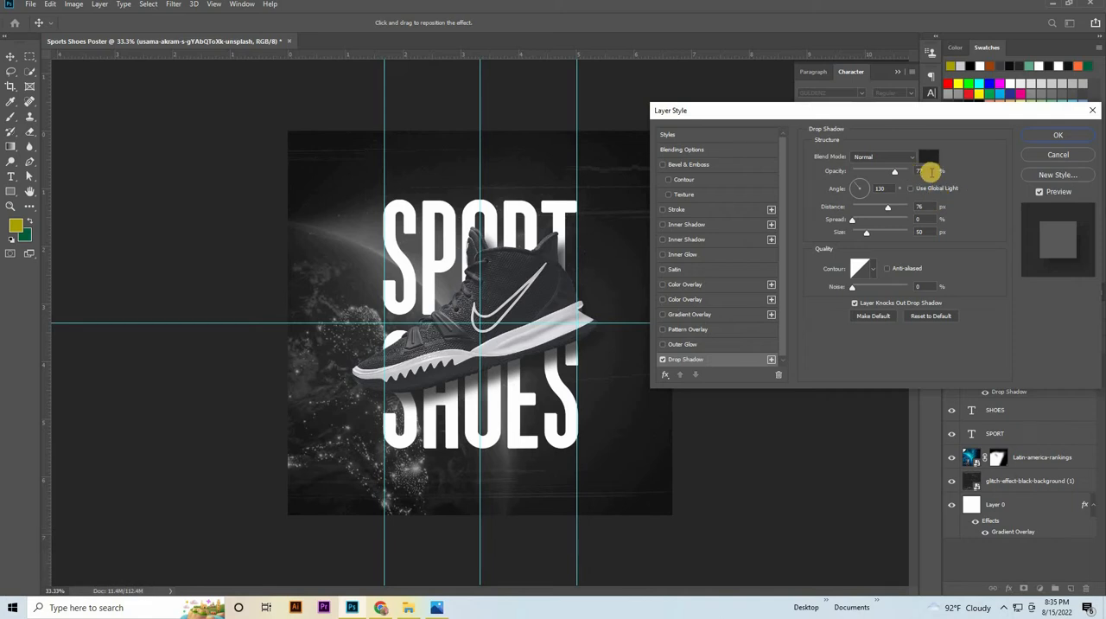
{"action": "left_click", "coordinate": [927, 157]}
{"action": "left_click", "coordinate": [222, 461]}
{"action": "key", "text": "CapsLock"}
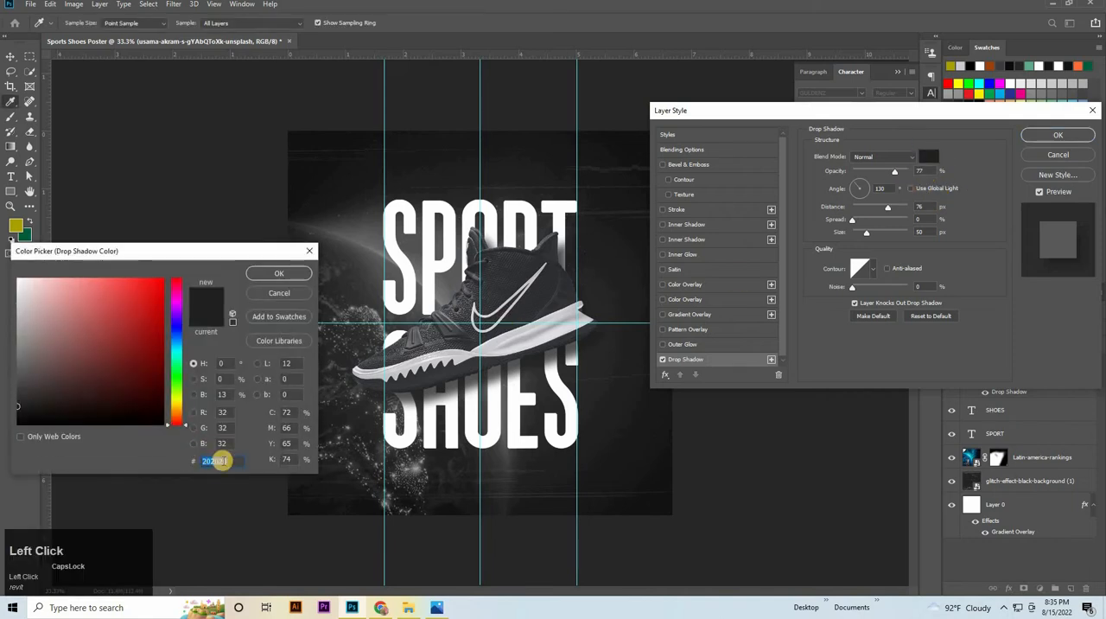
{"action": "left_click", "coordinate": [290, 273]}
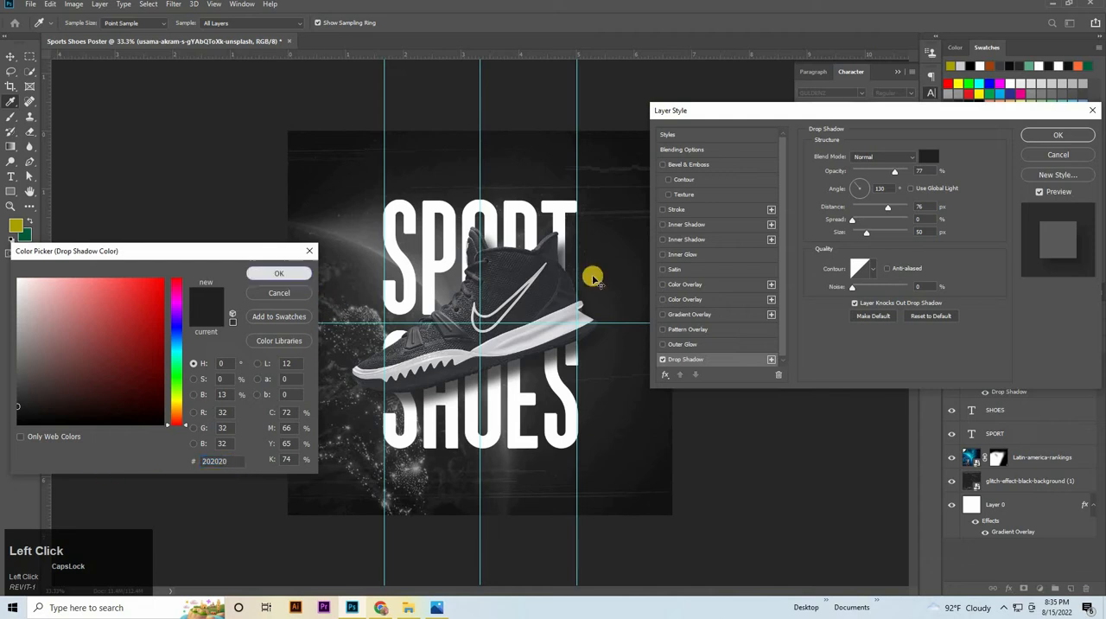
{"action": "left_click", "coordinate": [877, 188]}
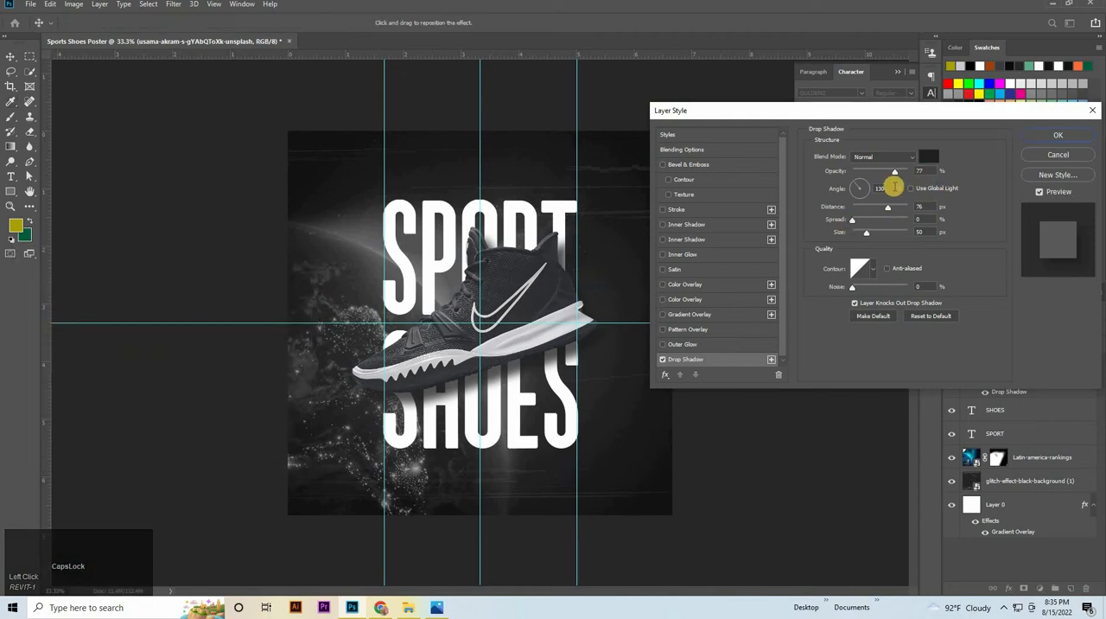
{"action": "left_click", "coordinate": [927, 226]}
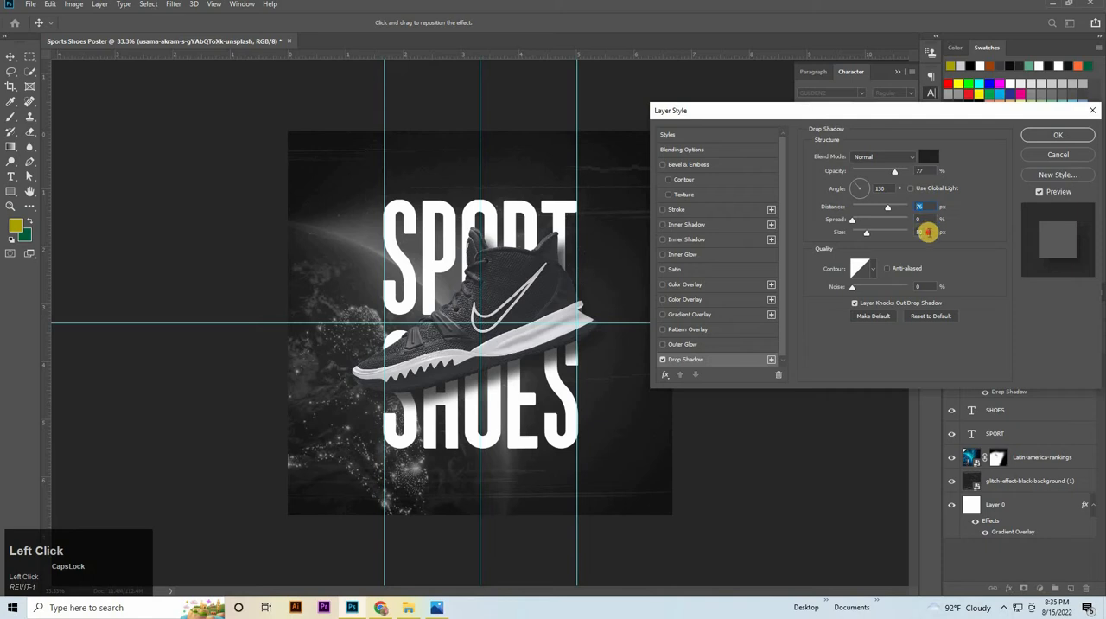
{"action": "left_click", "coordinate": [927, 231]}
{"action": "left_click", "coordinate": [1082, 134]}
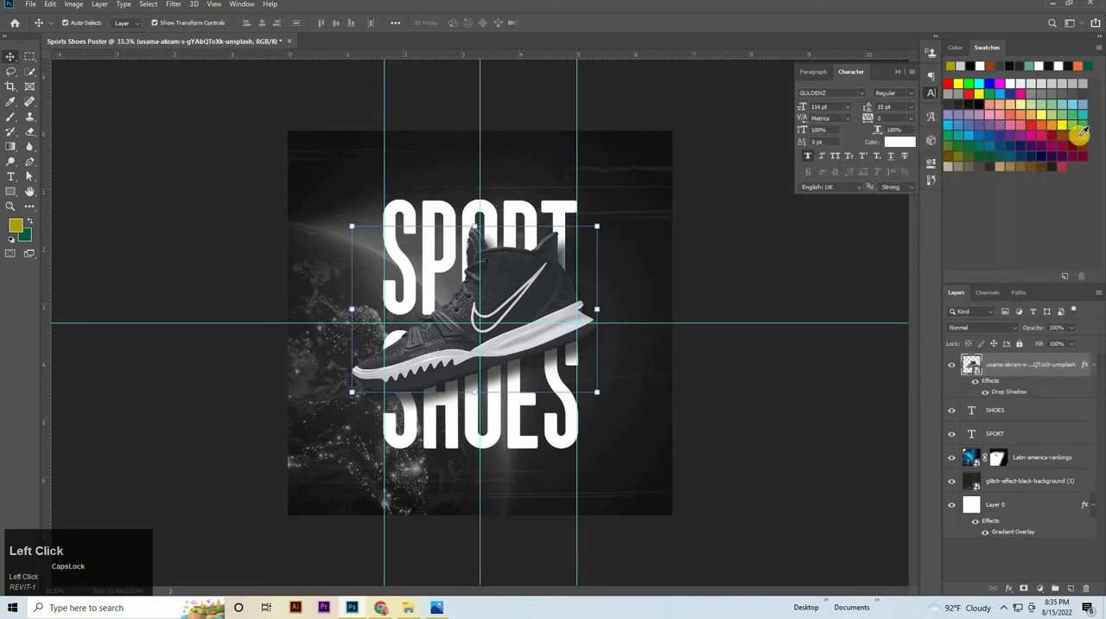
{"action": "left_click", "coordinate": [776, 430]}
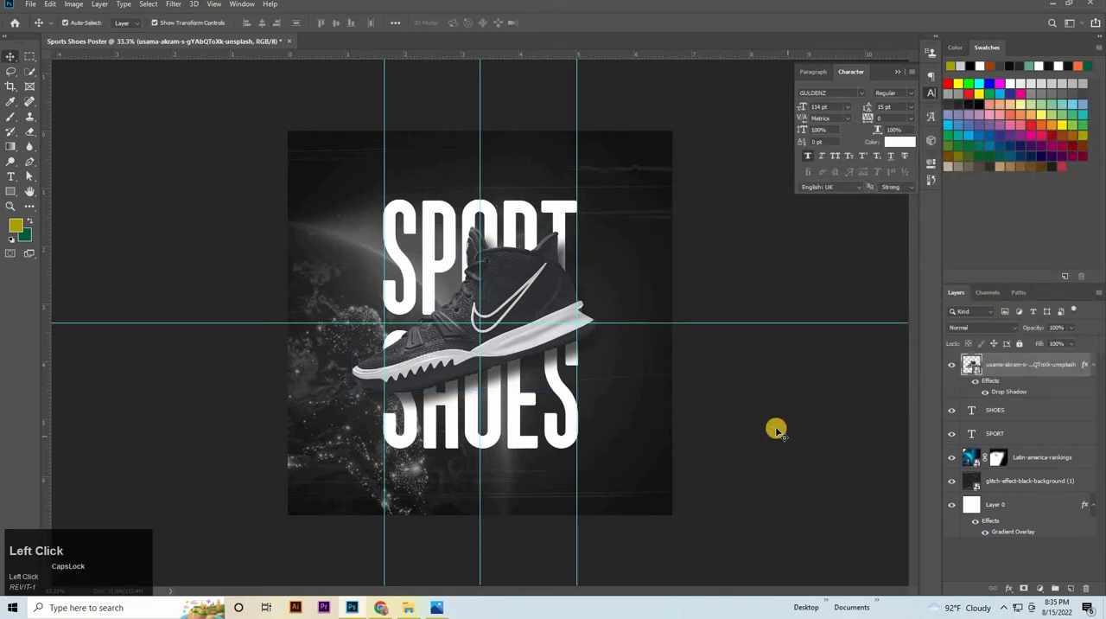
Select the shoe layer as the base for a new text layer and set the type size to 22 pt
{"action": "key", "text": "ctrl+space"}
{"action": "left_click_drag", "start_coordinate": [583, 469], "coordinate": [635, 466]}
{"action": "left_click_drag", "start_coordinate": [422, 161], "coordinate": [700, 497]}
{"action": "left_click", "coordinate": [1007, 364]}
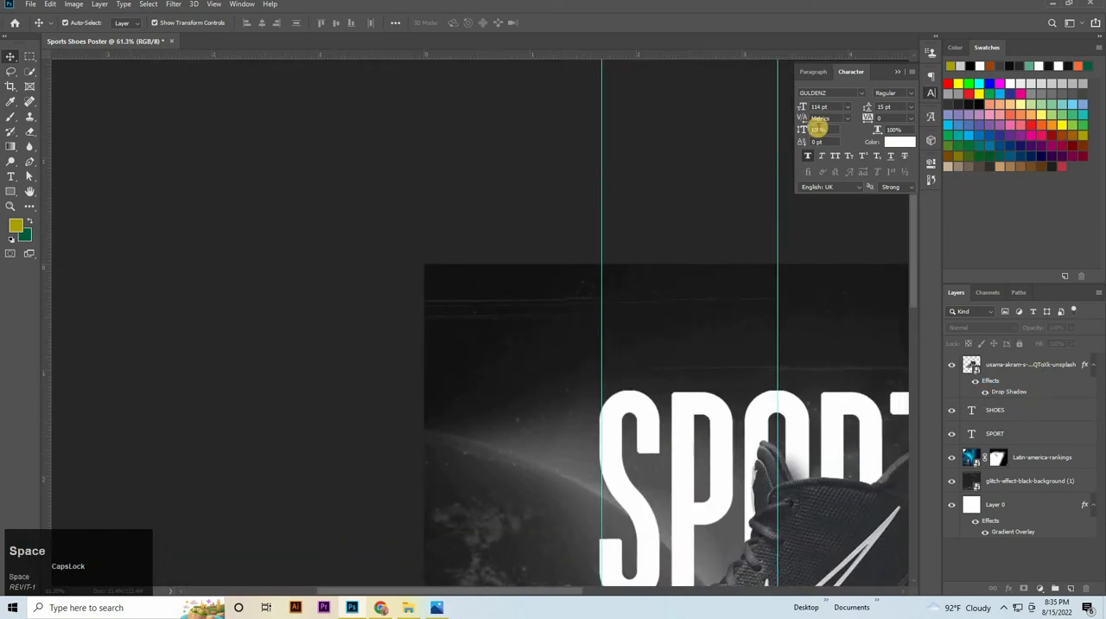
{"action": "key", "text": "ctrl"}
{"action": "left_click", "coordinate": [689, 321], "text": "ctrl"}
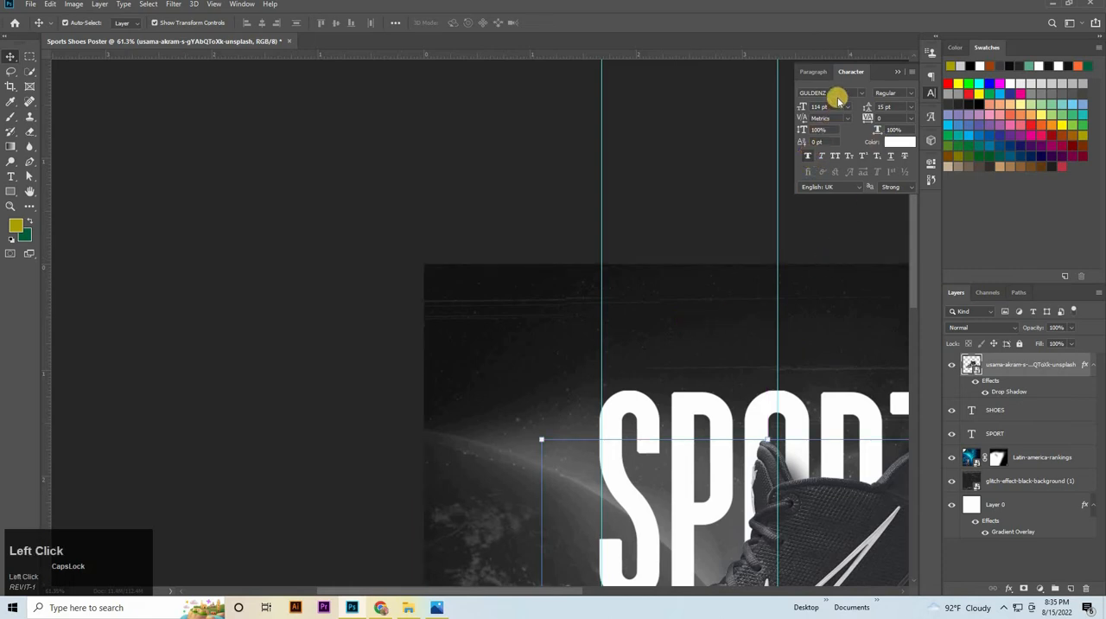
{"action": "left_click", "coordinate": [818, 106]}
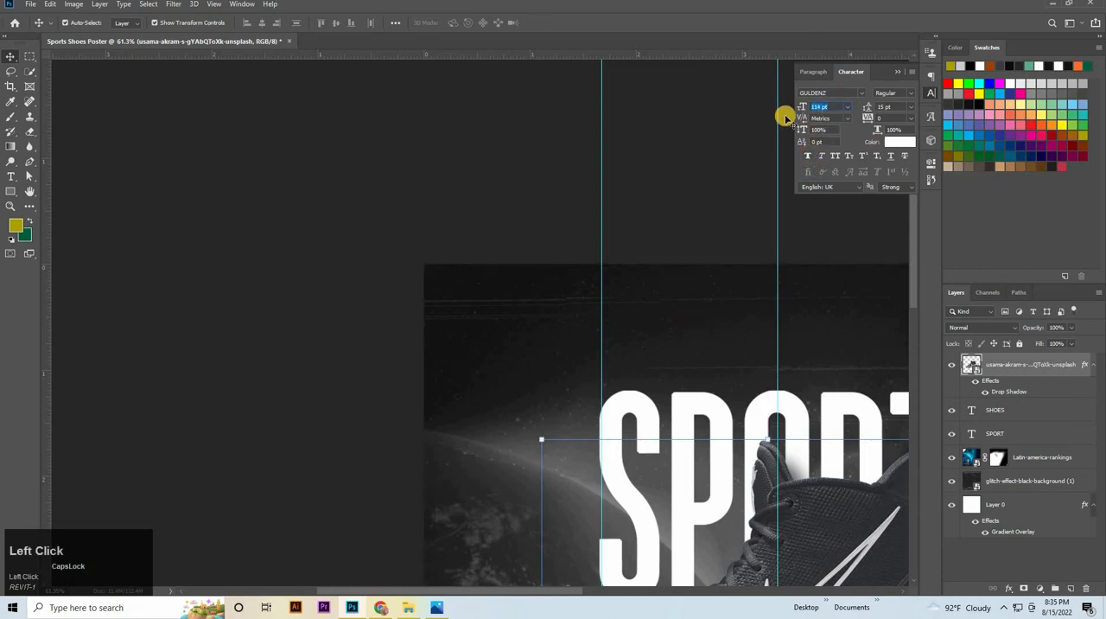
{"action": "type", "text": "22"}
{"action": "key", "text": "Return"}
Add the two-line text YOUR LOGO near the poster's upper-left corner
{"action": "scroll", "coordinate": [786, 407], "scroll_direction": "down", "scroll_amount": 5}
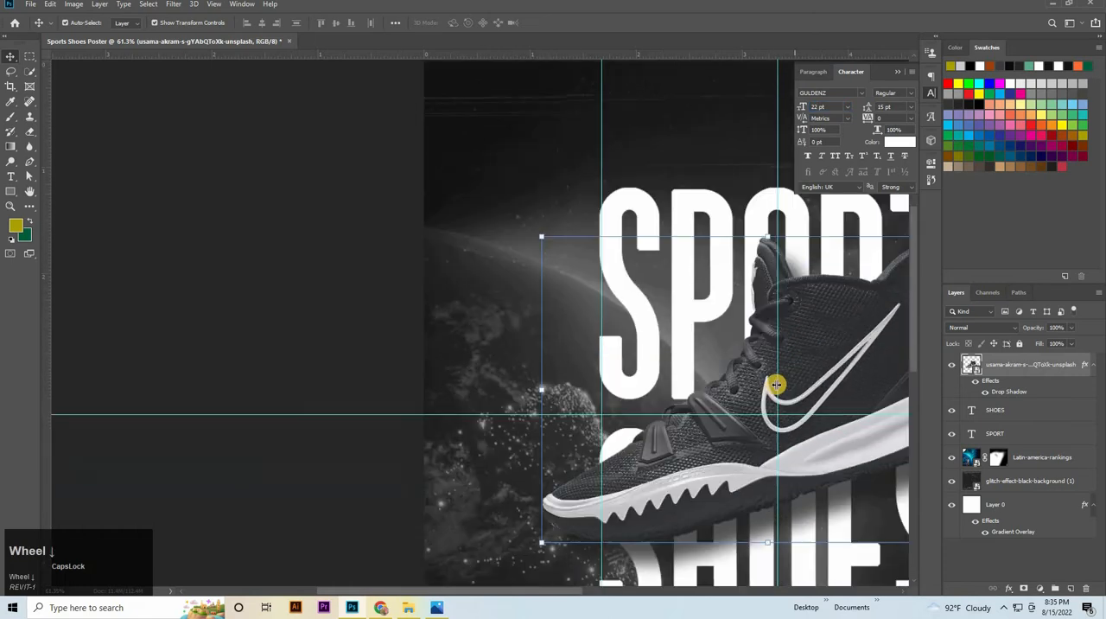
{"action": "scroll", "coordinate": [777, 385], "scroll_direction": "down", "scroll_amount": 1}
{"action": "scroll", "coordinate": [627, 301], "scroll_direction": "up", "scroll_amount": 3}
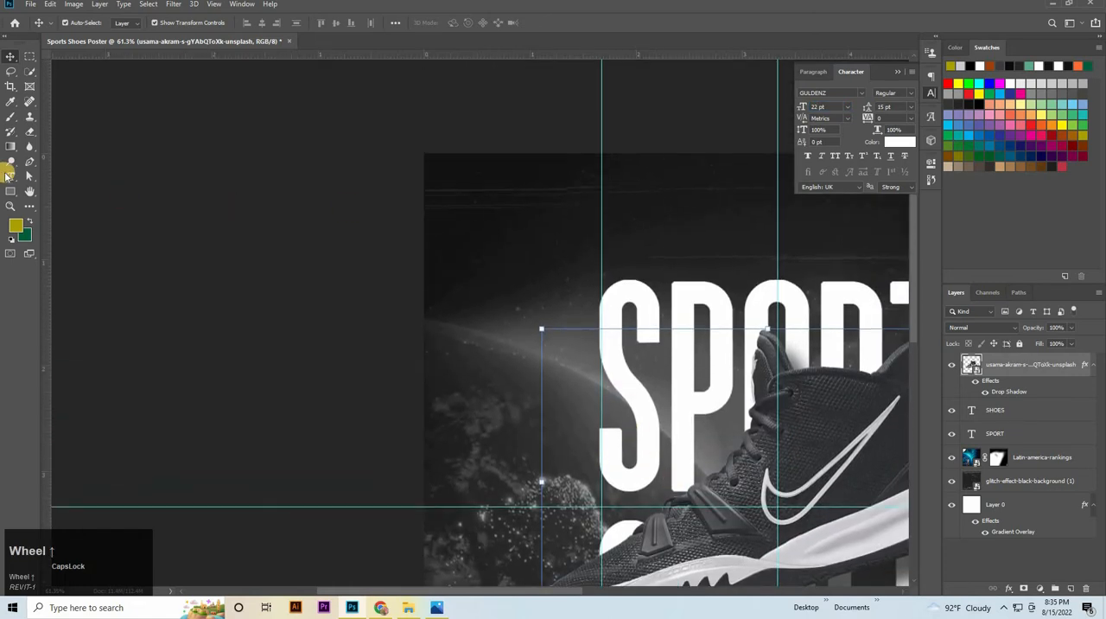
{"action": "left_click", "coordinate": [8, 174]}
{"action": "left_click", "coordinate": [468, 226]}
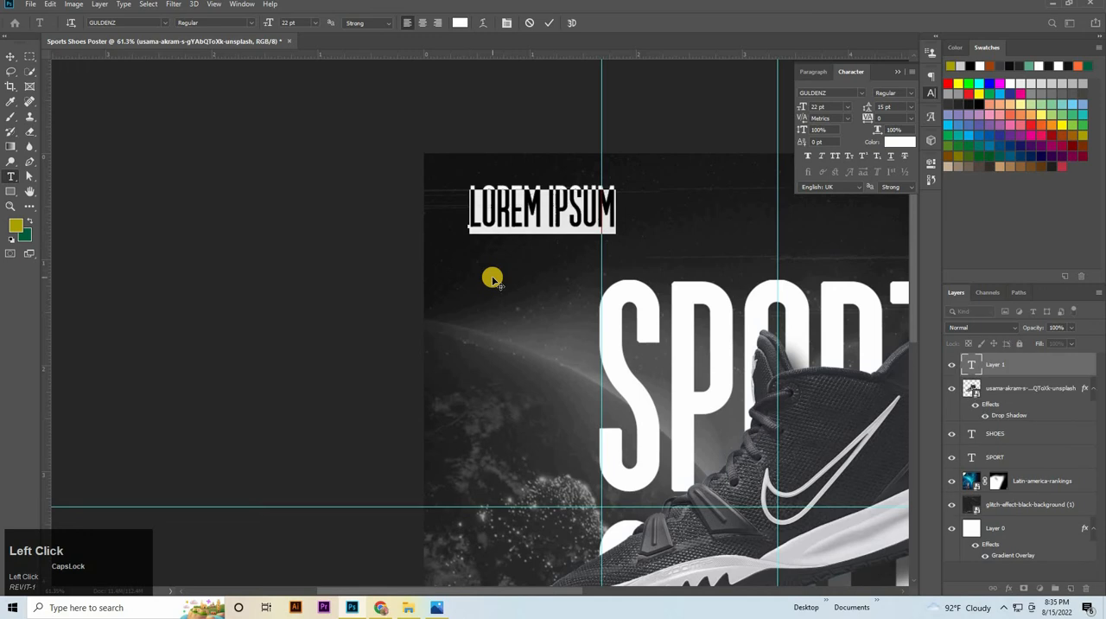
{"action": "key", "text": "BackSpace"}
{"action": "type", "text": "YOUR"}
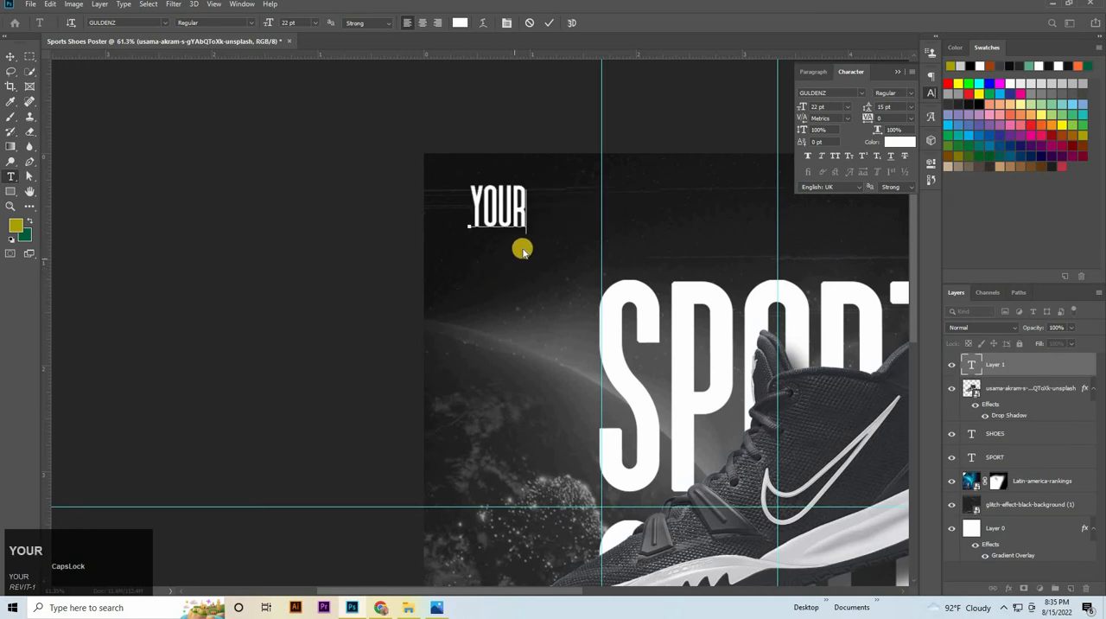
{"action": "key", "text": "shift+Return"}
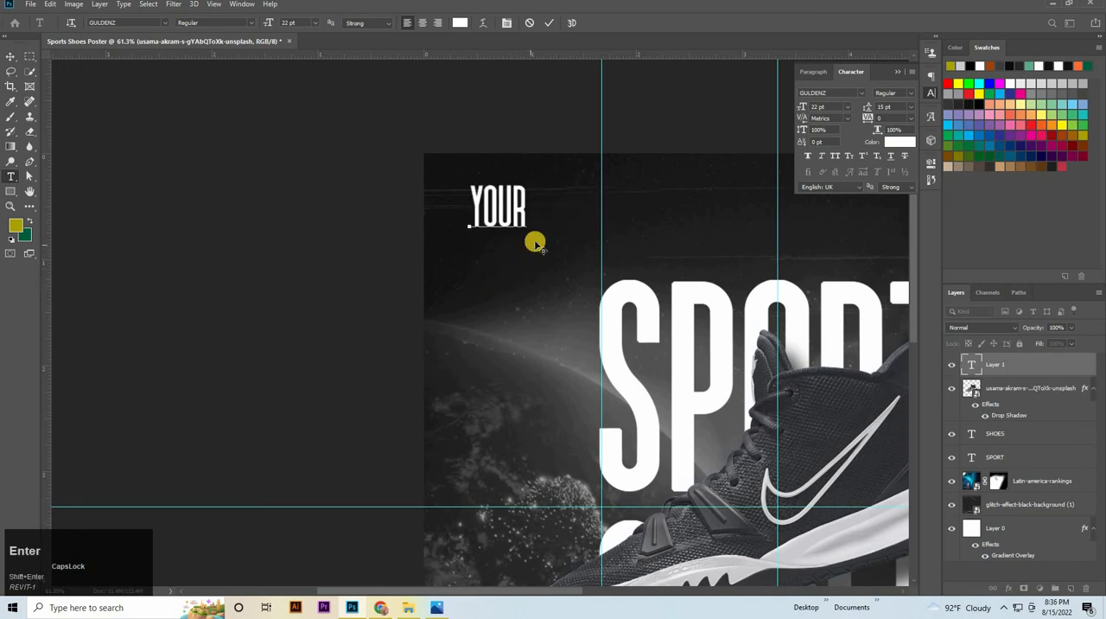
{"action": "type", "text": "LOGO"}
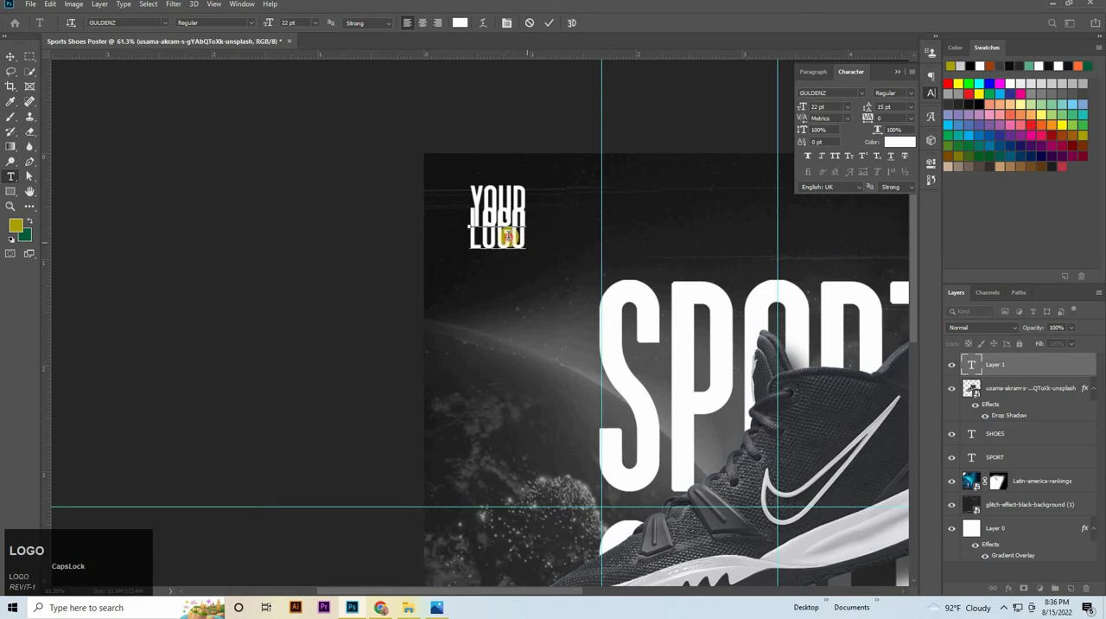
Change the font of the whole YOUR LOGO text to Lato in the Bold style
{"action": "left_click_drag", "start_coordinate": [401, 165], "coordinate": [473, 164]}
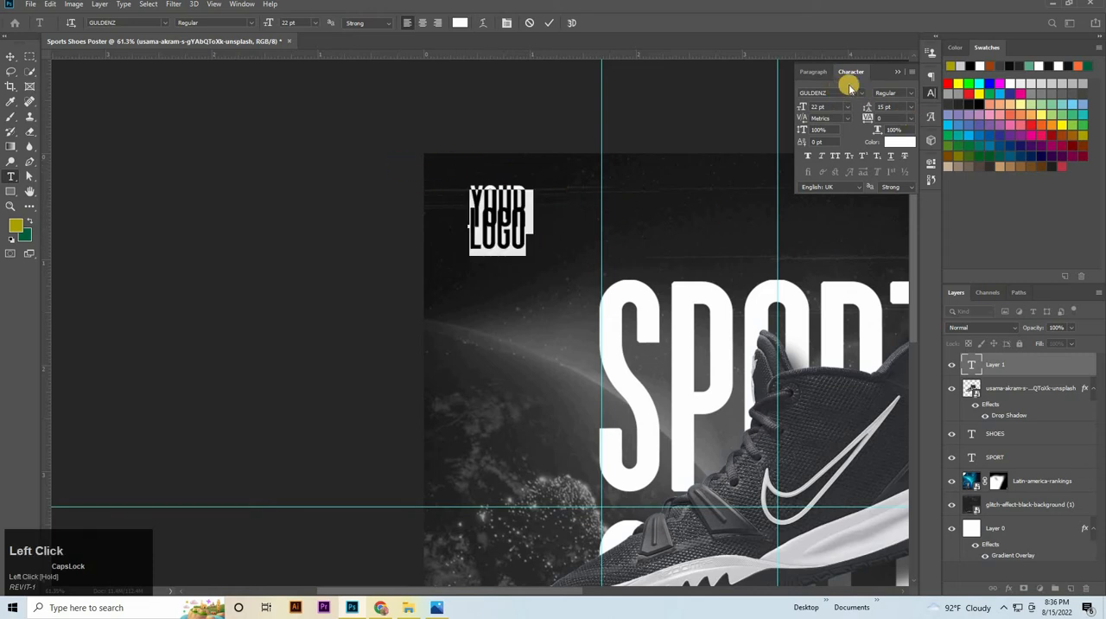
{"action": "left_click", "coordinate": [861, 96]}
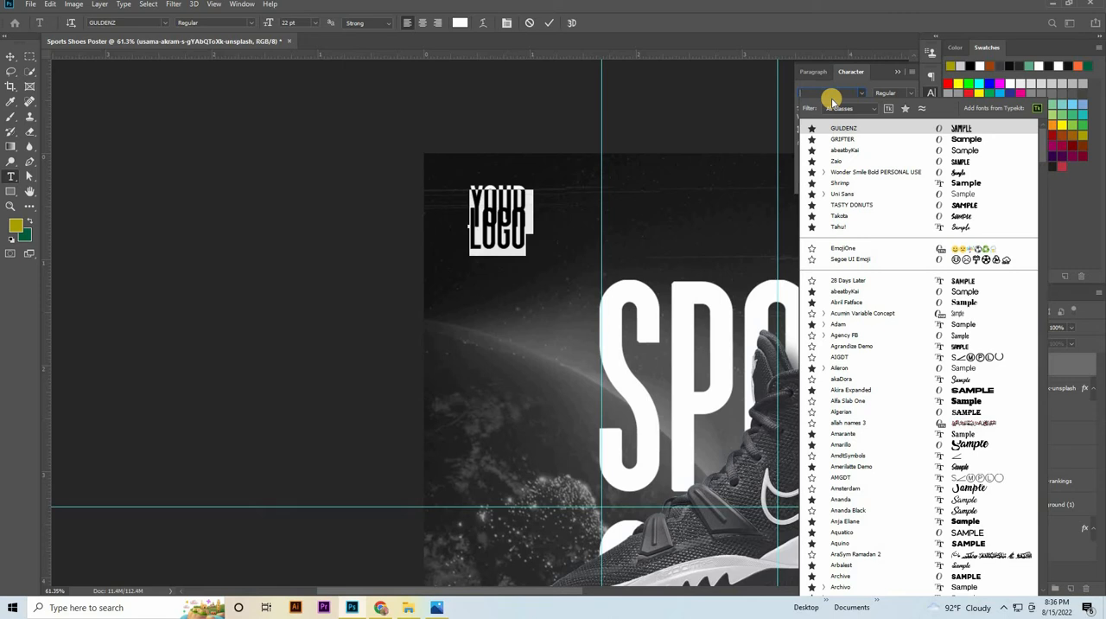
{"action": "key", "text": "Caps_Lock"}
{"action": "type", "text": "LATO"}
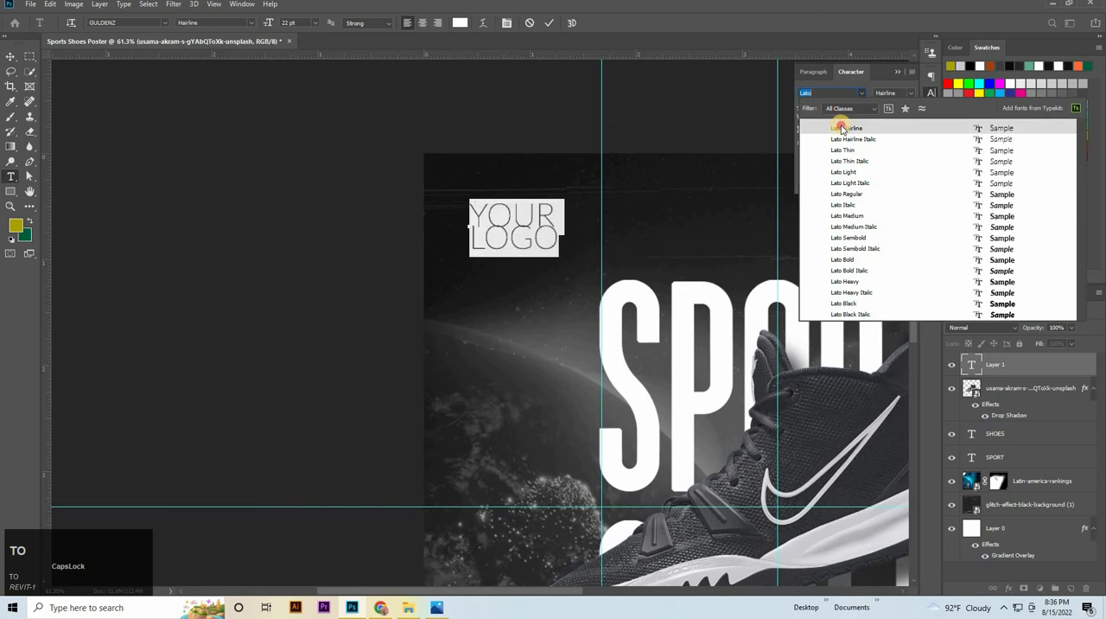
{"action": "left_click", "coordinate": [838, 127]}
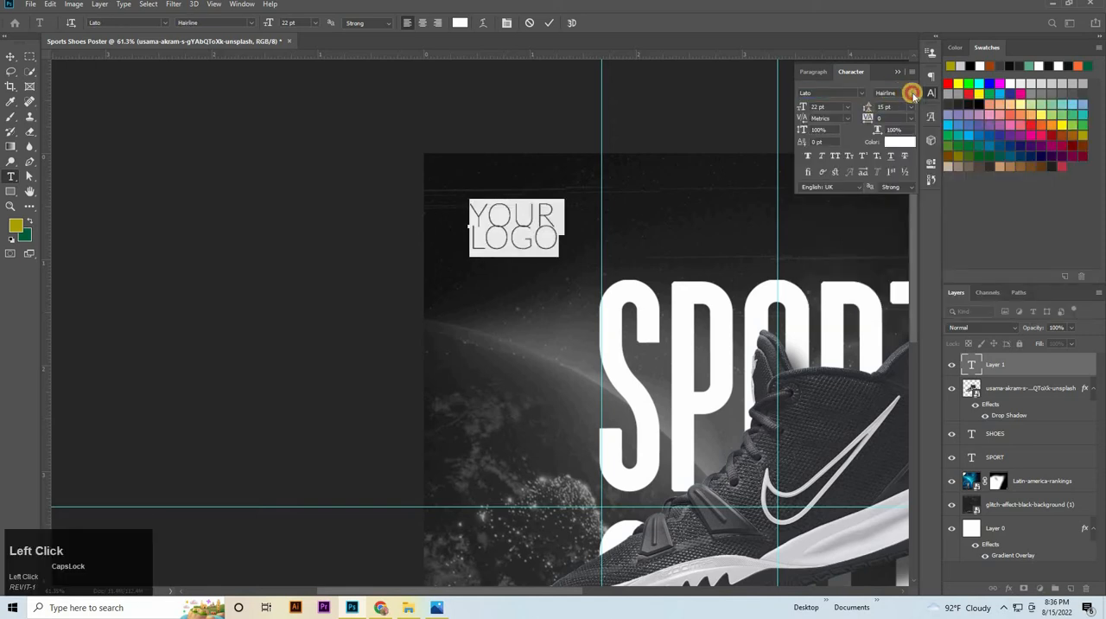
{"action": "left_click", "coordinate": [913, 93]}
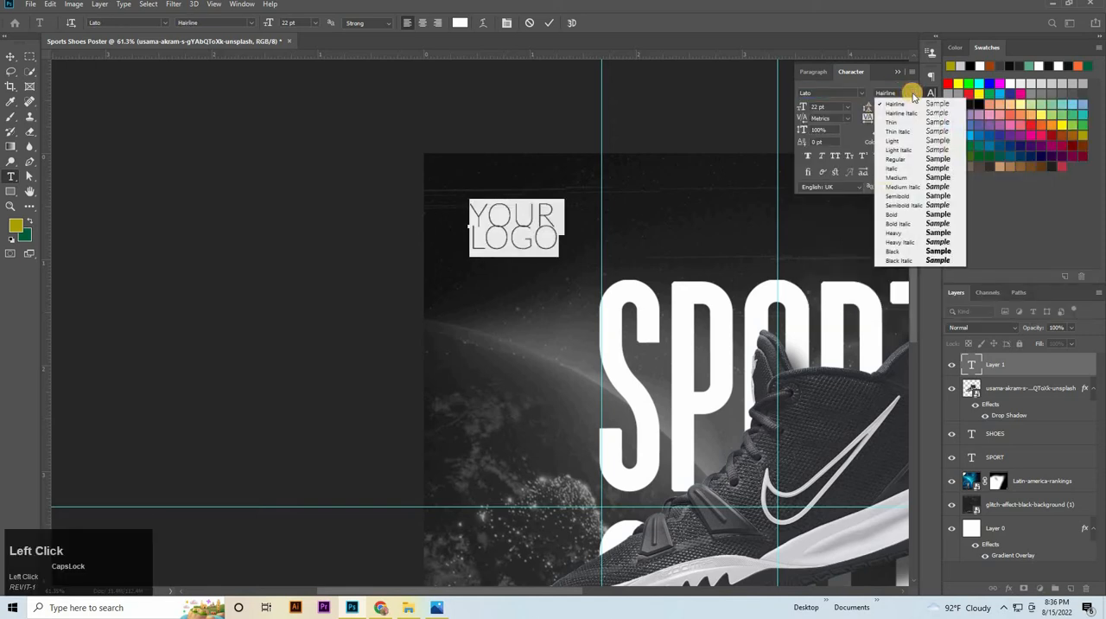
{"action": "left_click", "coordinate": [912, 216]}
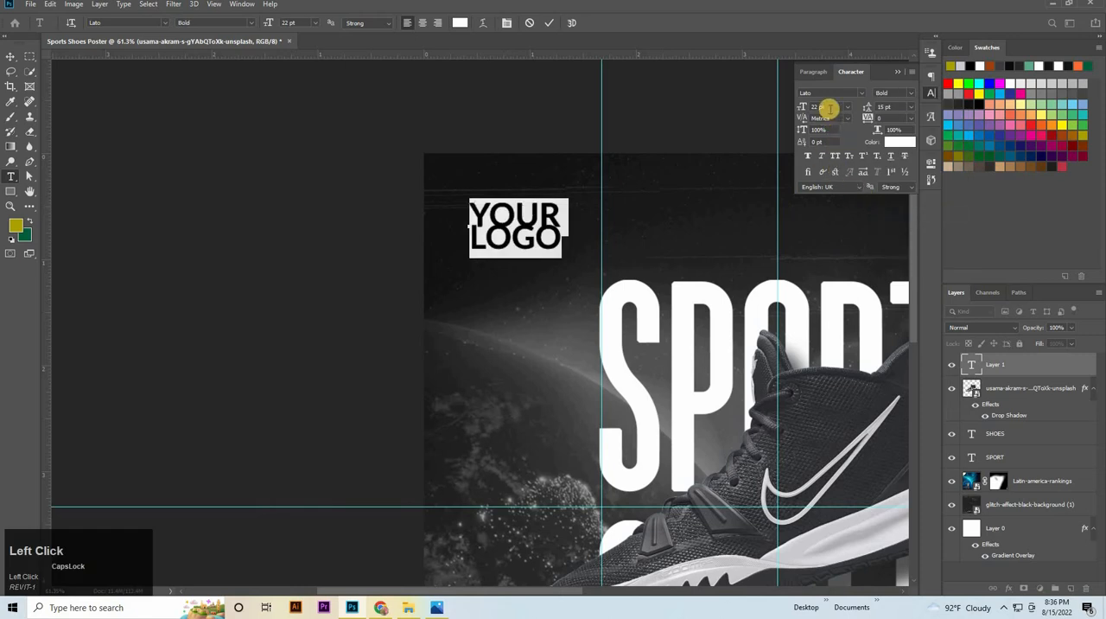
Set the YOUR LOGO text size to 15 pt and commit the text
{"action": "left_click", "coordinate": [835, 105]}
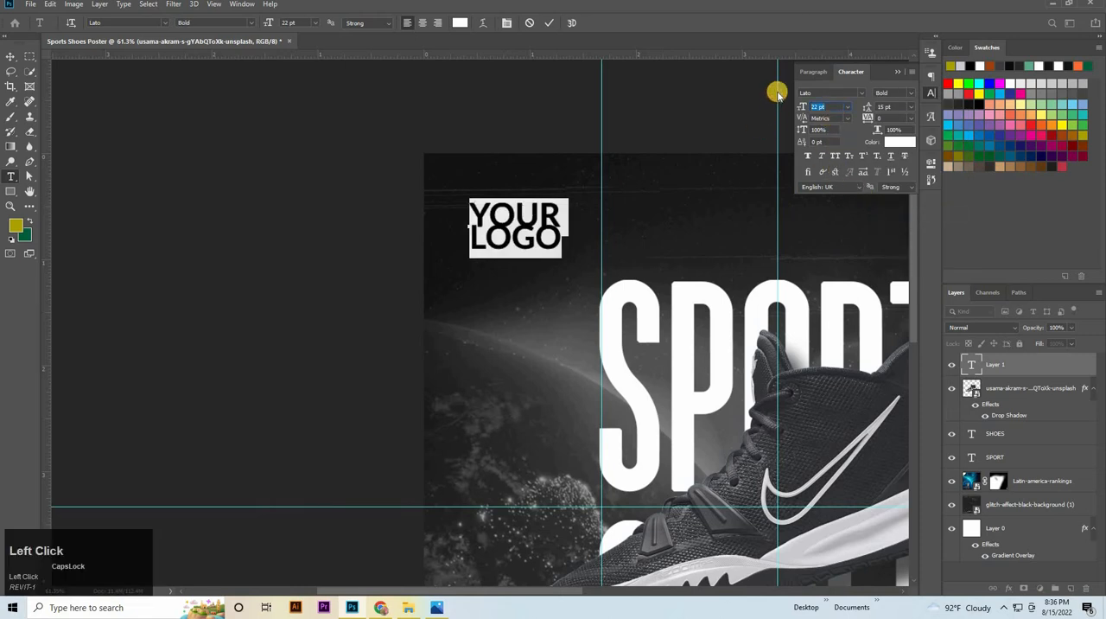
{"action": "type", "text": "15"}
{"action": "key", "text": "Return"}
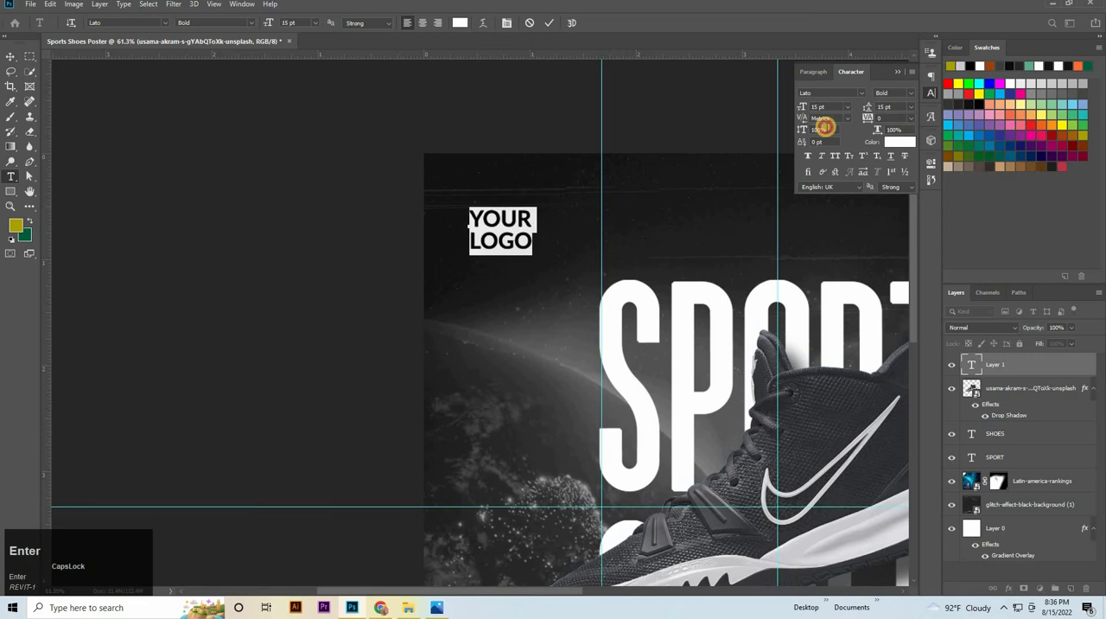
{"action": "left_click", "coordinate": [911, 108]}
{"action": "left_click", "coordinate": [41, 23]}
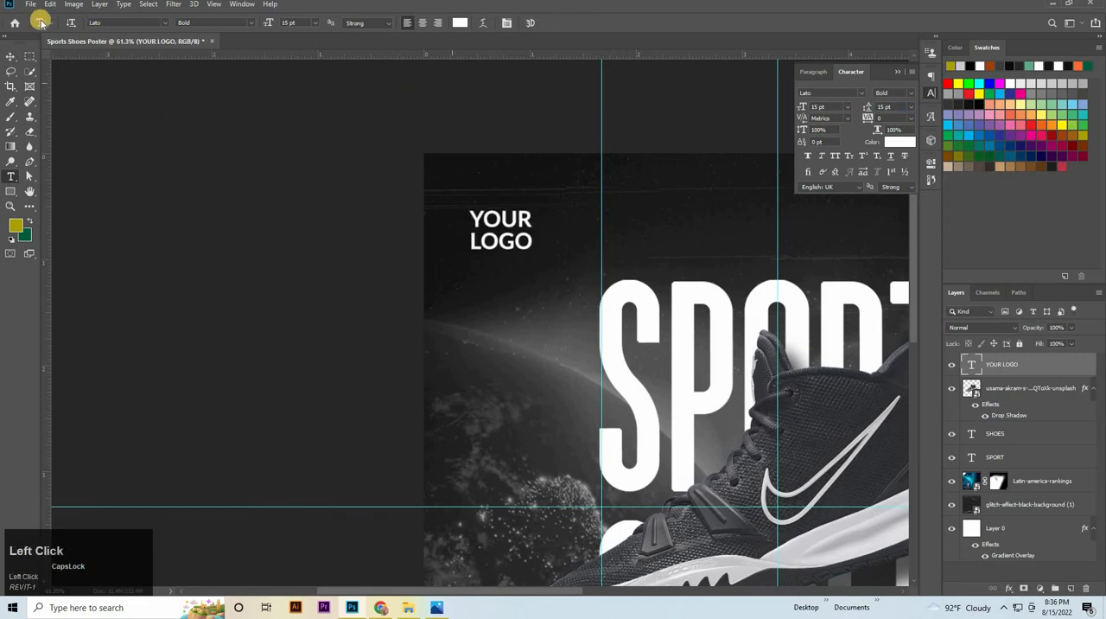
Move the YOUR LOGO text closer to the poster's upper-left corner, and nudge it slightly down and right
{"action": "left_click", "coordinate": [11, 58]}
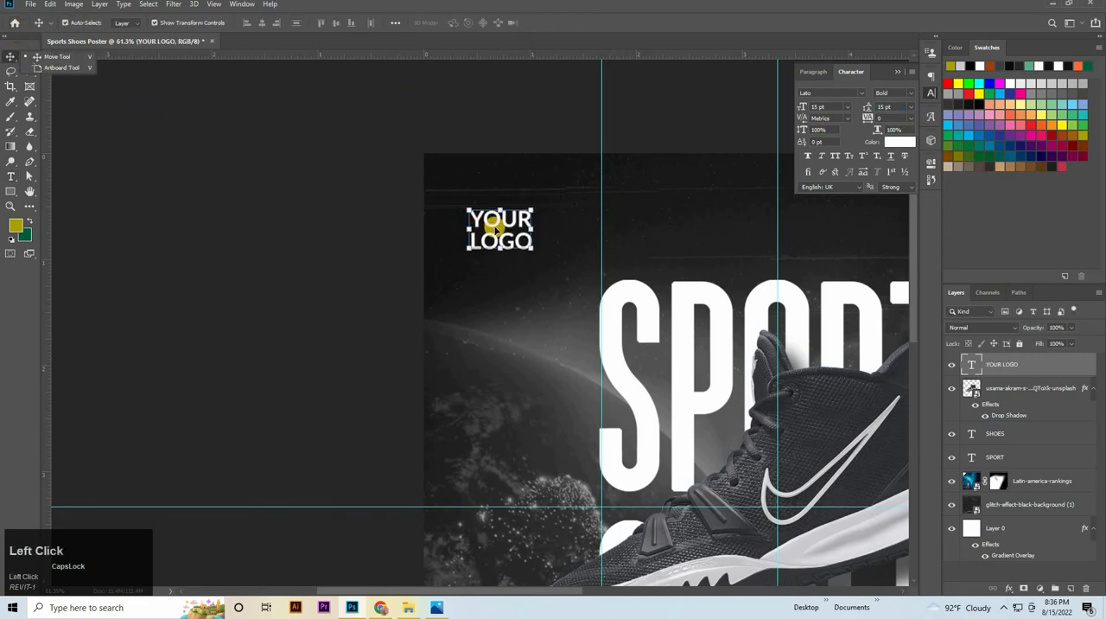
{"action": "left_click_drag", "start_coordinate": [486, 228], "coordinate": [462, 196]}
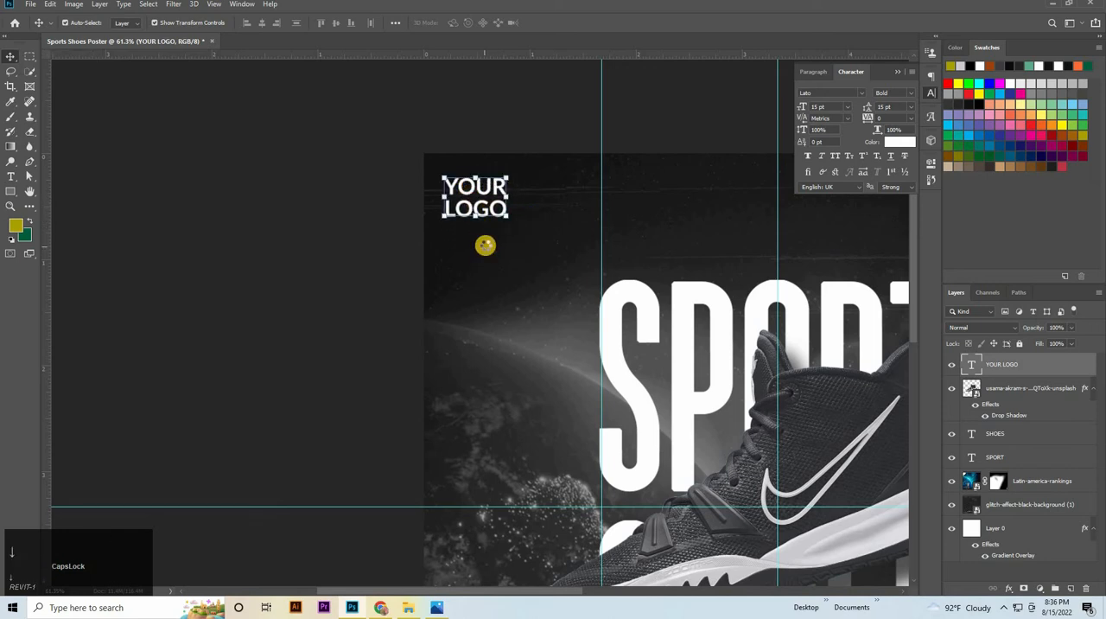
{"action": "key", "text": "Down"}
{"action": "key", "text": "Down"}
{"action": "key", "text": "Down"}
{"action": "key", "text": "Down"}
{"action": "key", "text": "Down"}
{"action": "key", "text": "Down"}
{"action": "key", "text": "Down"}
{"action": "key", "text": "Down"}
{"action": "key", "text": "Down"}
{"action": "key", "text": "Down"}
{"action": "key", "text": "Down"}
{"action": "key", "text": "Down"}
{"action": "key", "text": "Down"}
{"action": "key", "text": "Right"}
{"action": "key", "text": "Right"}
{"action": "key", "text": "Right"}
{"action": "key", "text": "Right"}
{"action": "key", "text": "Right"}
{"action": "key", "text": "Right"}
{"action": "key", "text": "Right"}
{"action": "key", "text": "Right"}
{"action": "key", "text": "Right"}
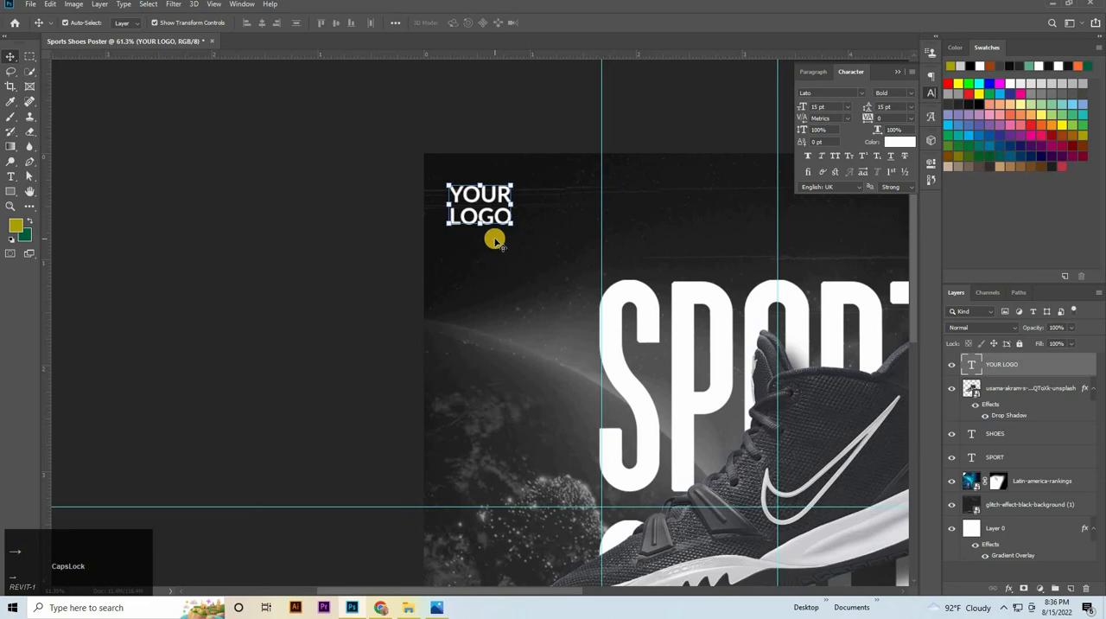
Add the text ORDER NOW near the poster's lower-left corner
{"action": "key", "text": "space"}
{"action": "left_click_drag", "start_coordinate": [372, 347], "coordinate": [266, 38]}
{"action": "left_click_drag", "start_coordinate": [343, 252], "coordinate": [359, 118]}
{"action": "left_click", "coordinate": [10, 177]}
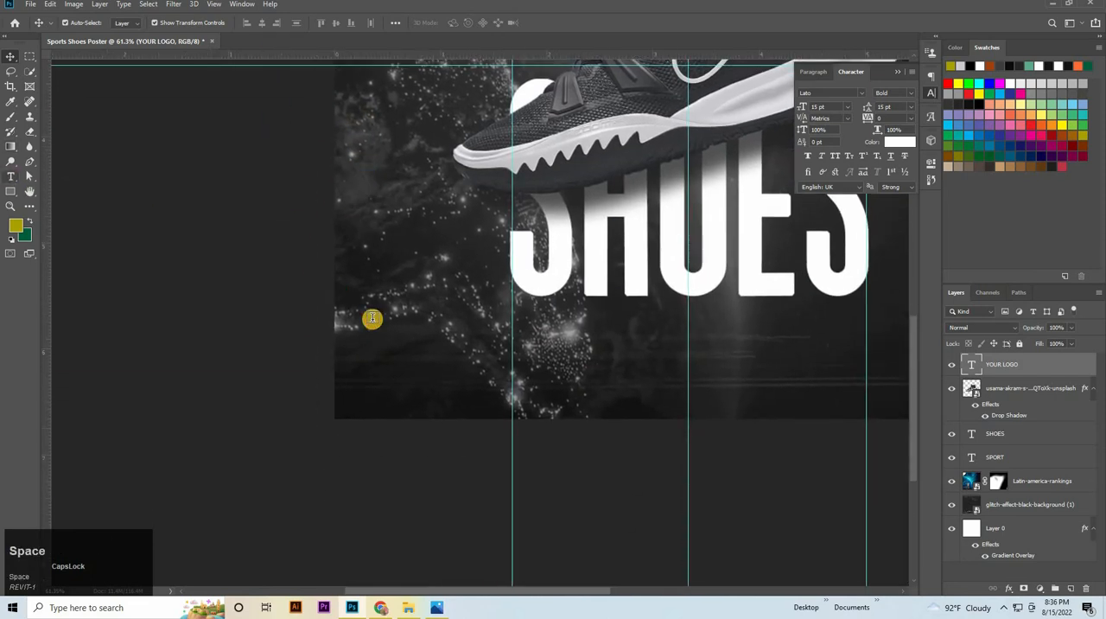
{"action": "left_click", "coordinate": [378, 357]}
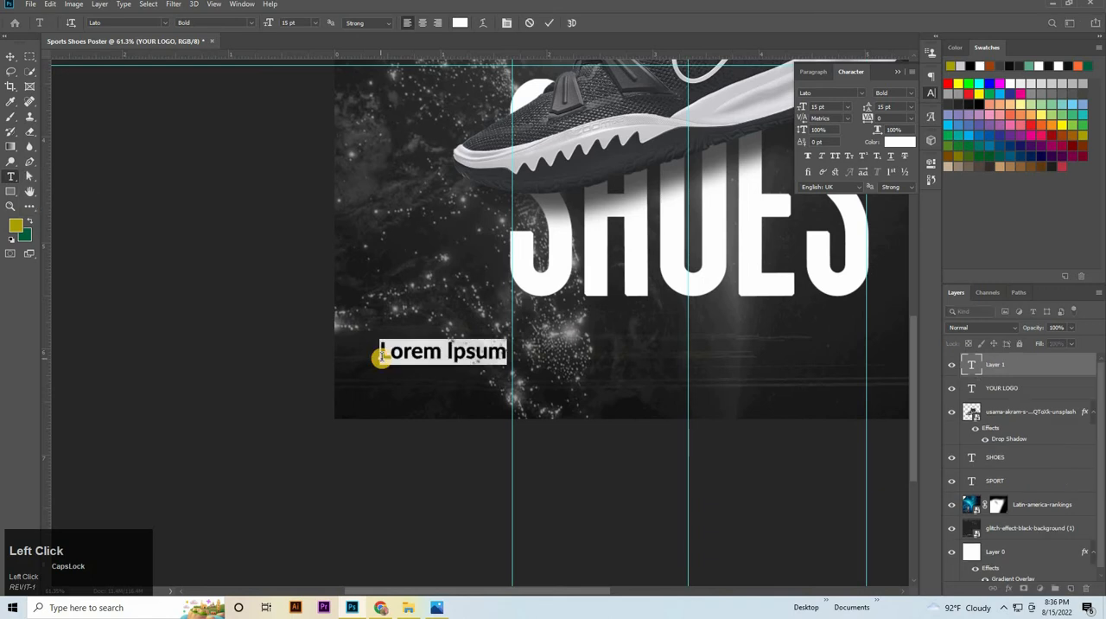
{"action": "key", "text": "BackSpace"}
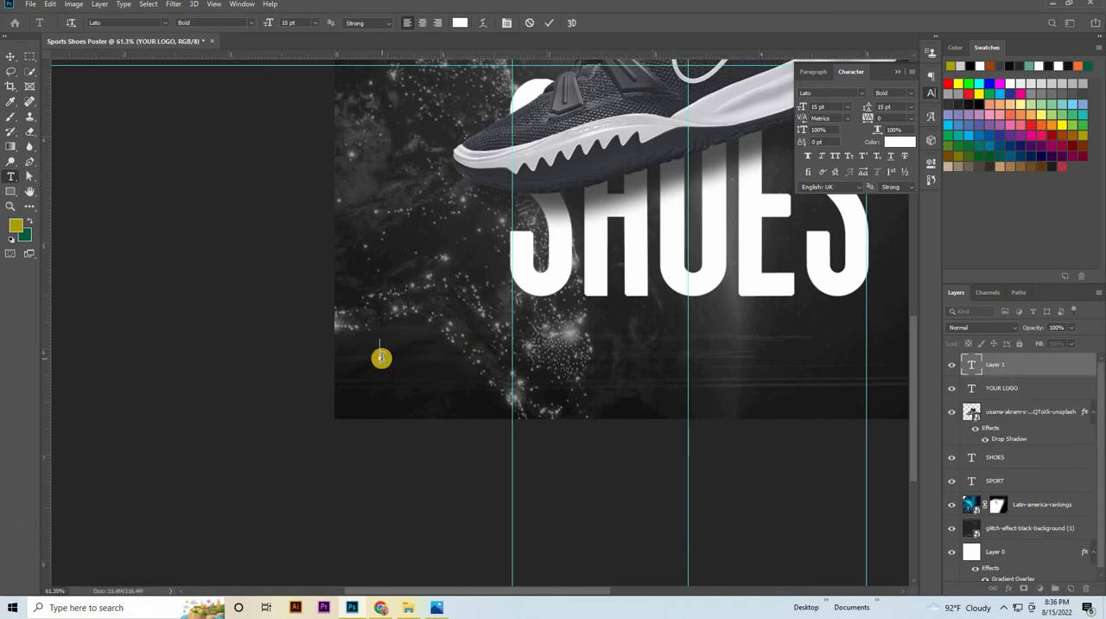
{"action": "type", "text": "ORDER N"}
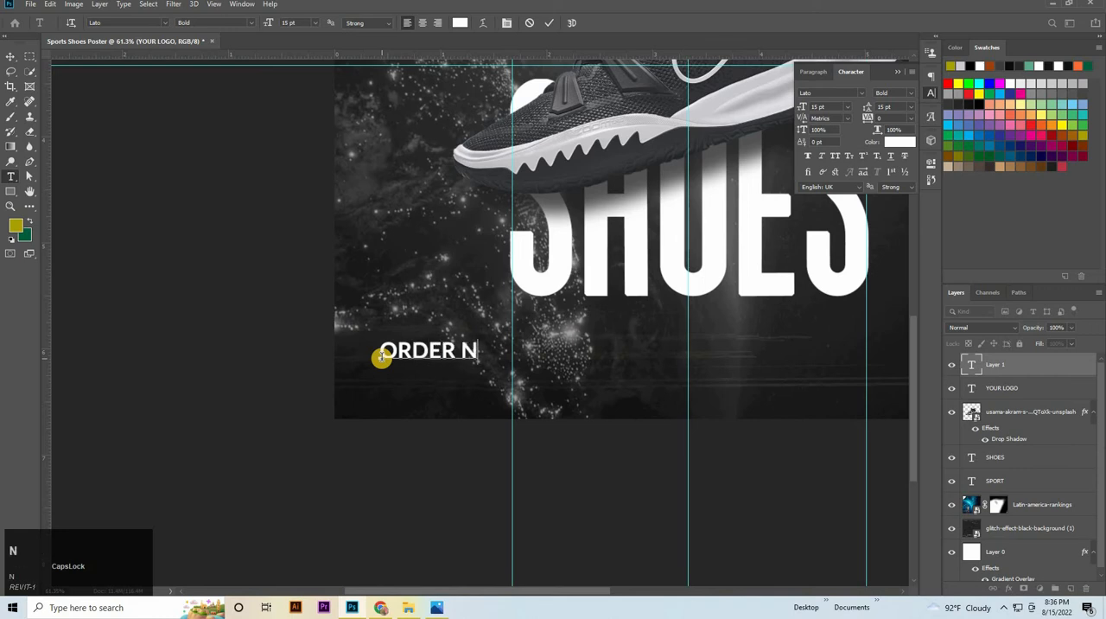
{"action": "type", "text": "OW"}
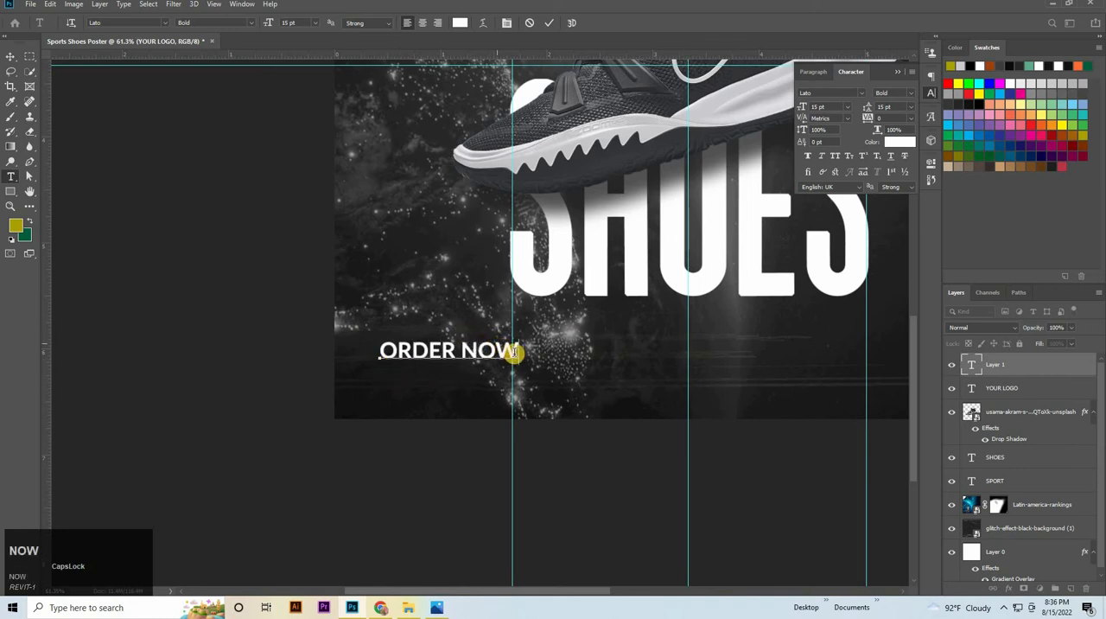
Set the ORDER NOW text size to 19 pt, move it closer to the poster's lower-left corner, and commit it
{"action": "left_click_drag", "start_coordinate": [515, 352], "coordinate": [248, 353]}
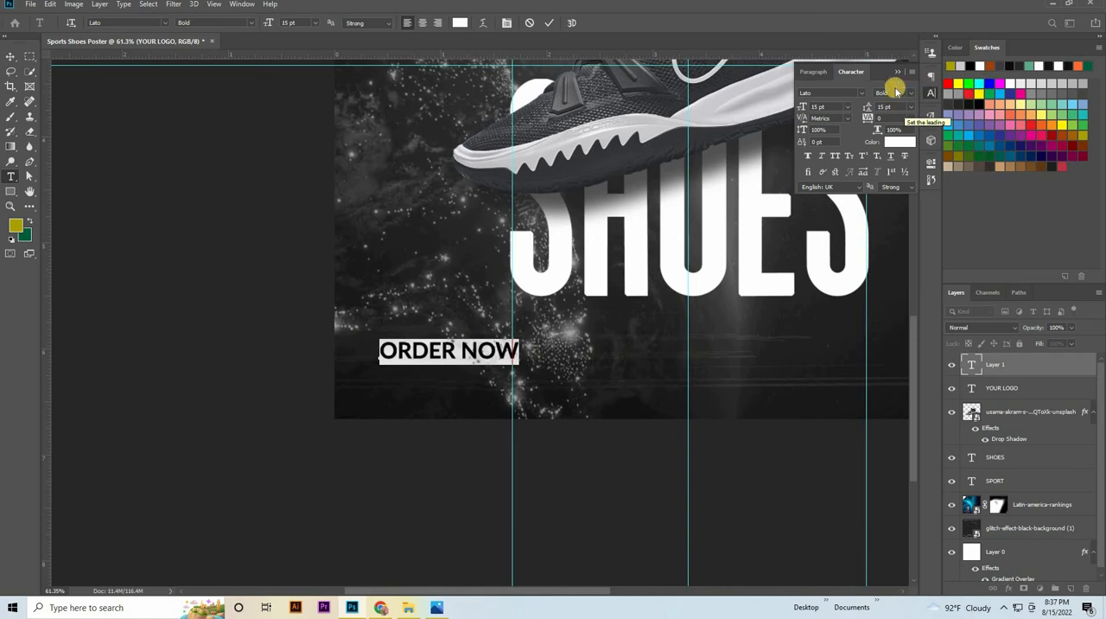
{"action": "left_click", "coordinate": [702, 117]}
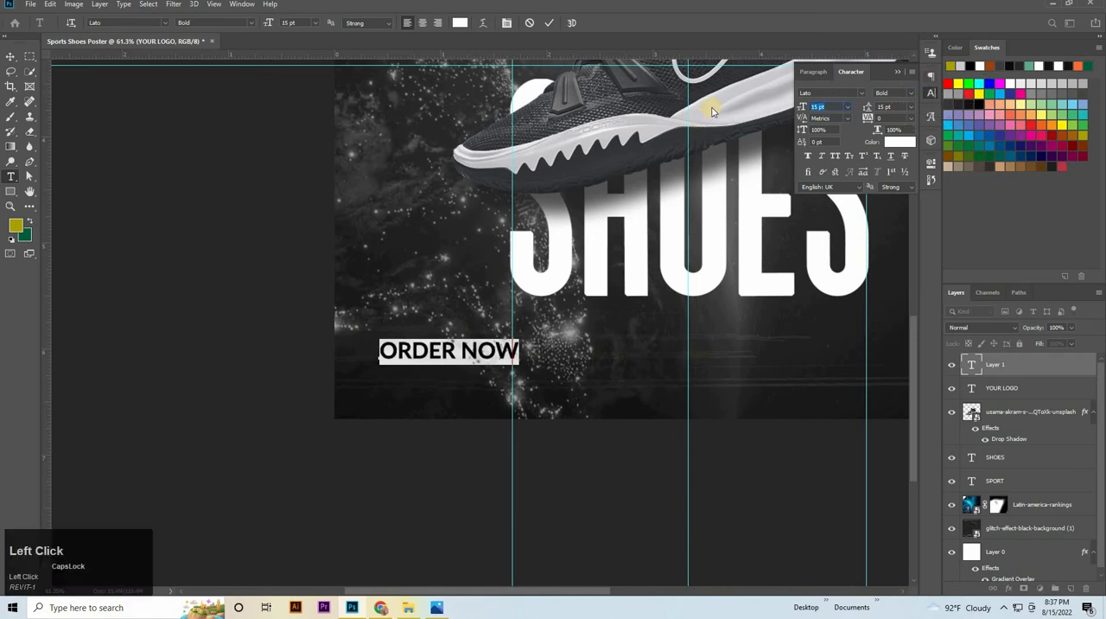
{"action": "key", "text": "Return"}
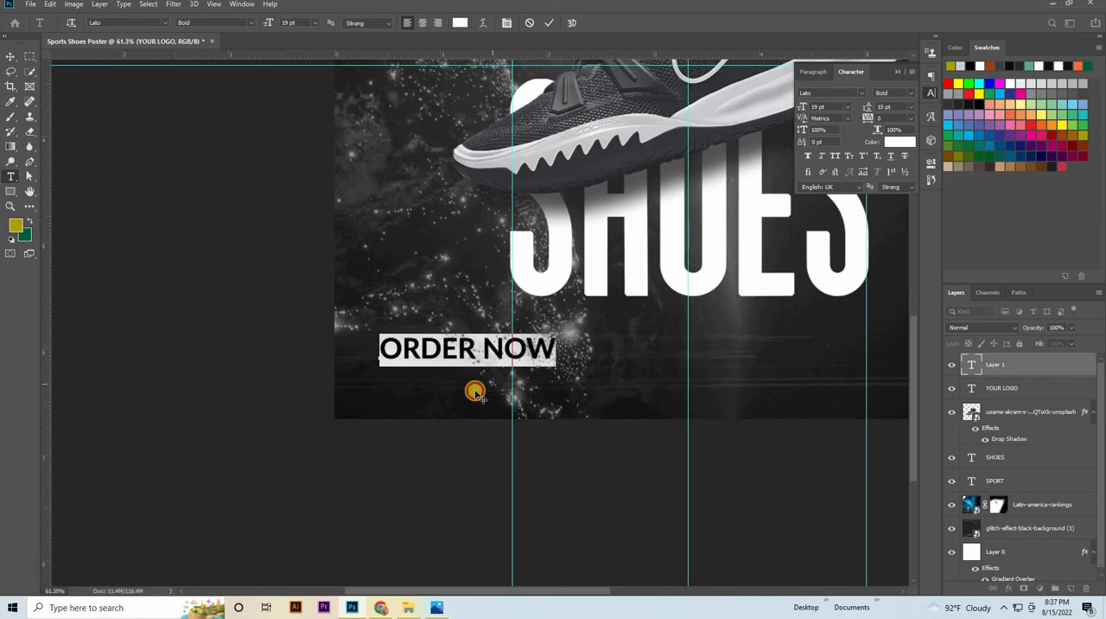
{"action": "mouse_move", "coordinate": [475, 392]}
{"action": "left_mouse_down"}
{"action": "mouse_move", "coordinate": [472, 408]}
{"action": "mouse_move", "coordinate": [481, 384]}
{"action": "left_mouse_up"}
{"action": "left_click", "coordinate": [547, 19]}
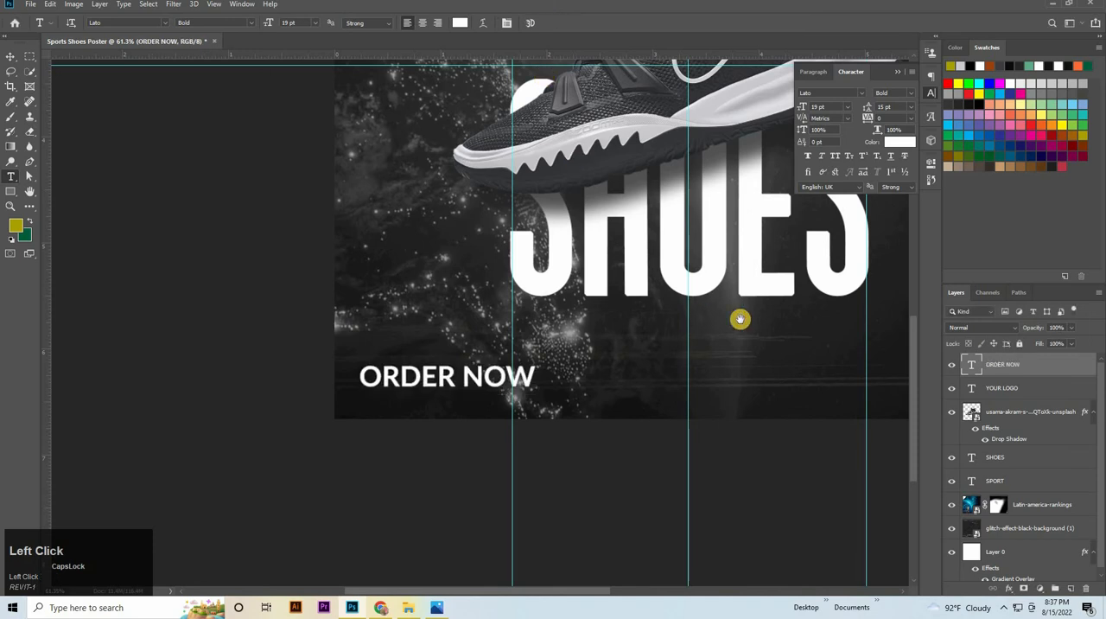
Add the text SOCIAL MEDIA in the poster's lower-right area, just below the end of the SHOES title
{"action": "left_click_drag", "start_coordinate": [756, 318], "coordinate": [430, 320]}
{"action": "left_click", "coordinate": [463, 321]}
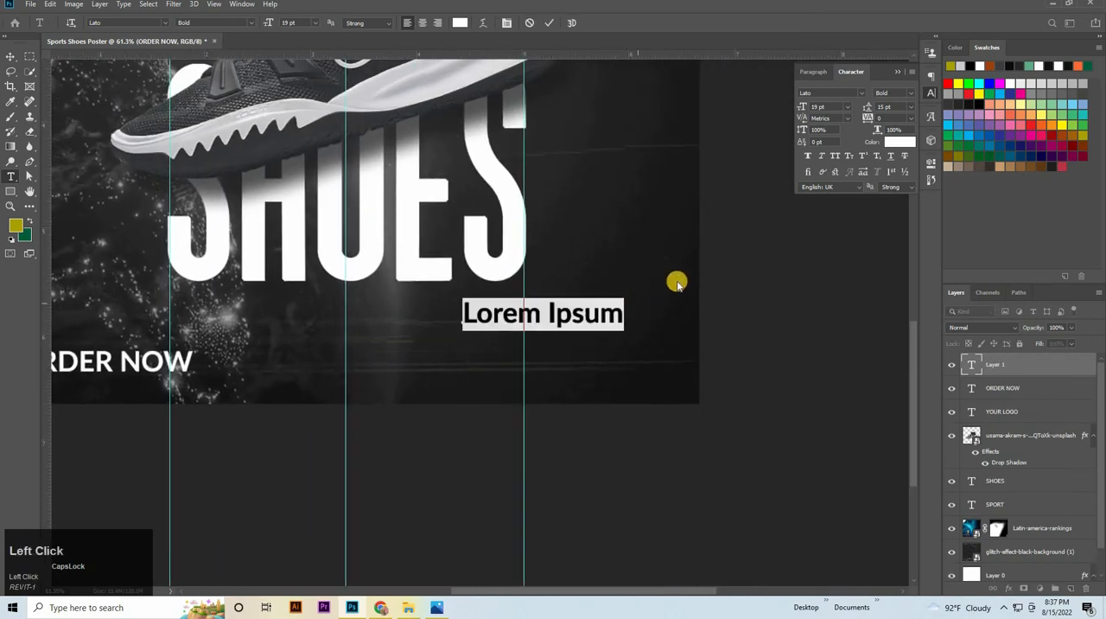
{"action": "key", "text": "BackSpace"}
{"action": "type", "text": "SOCIAL MED"}
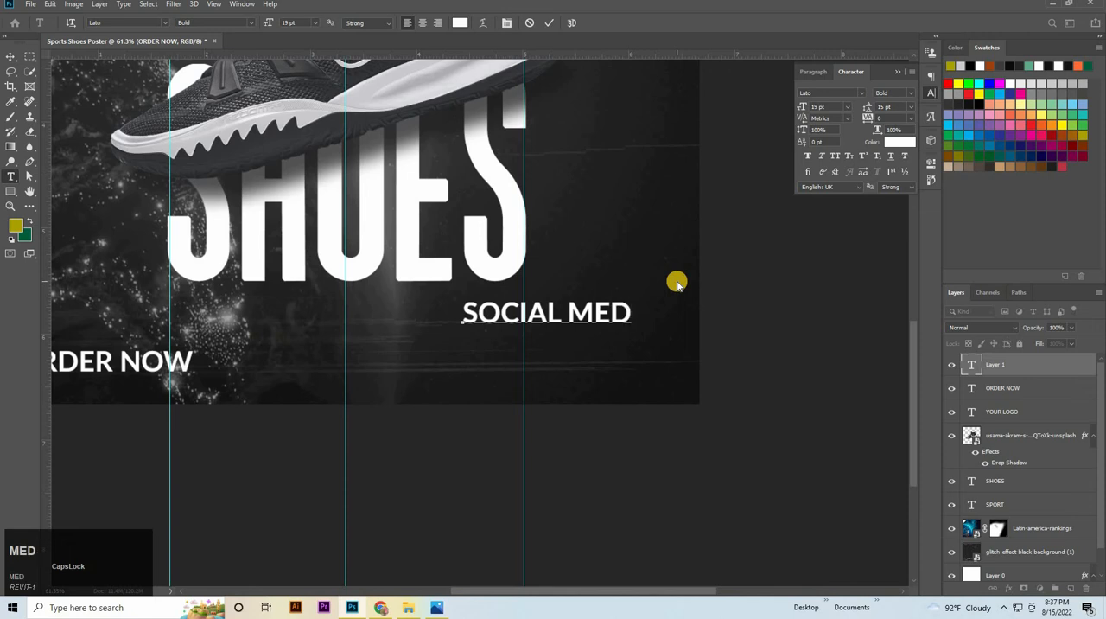
{"action": "type", "text": "IA"}
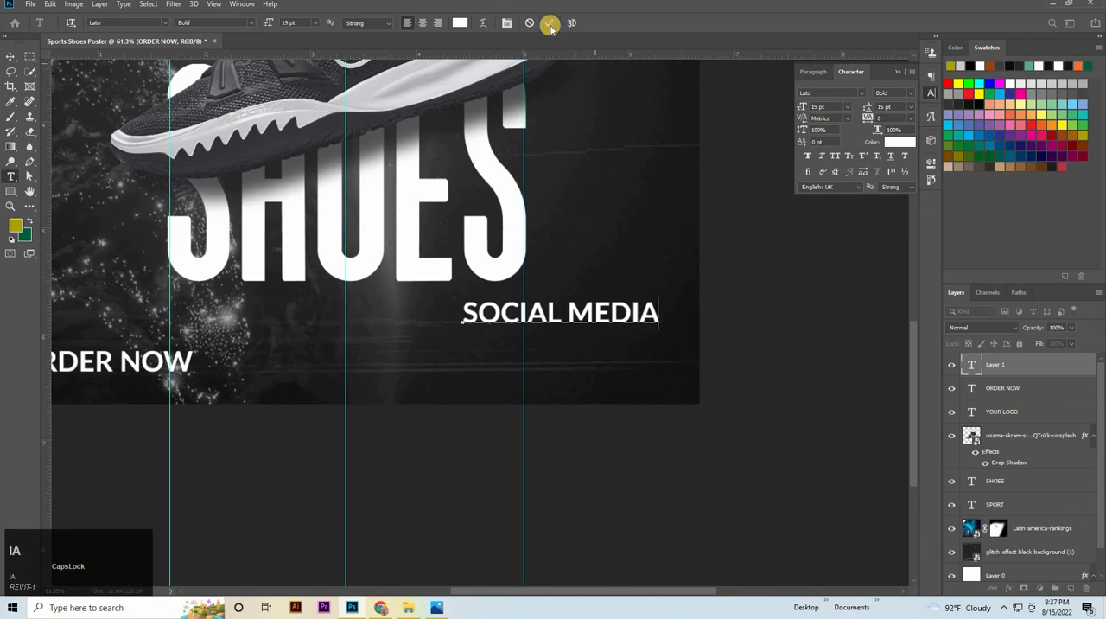
{"action": "left_click", "coordinate": [18, 69]}
{"action": "left_click", "coordinate": [8, 57]}
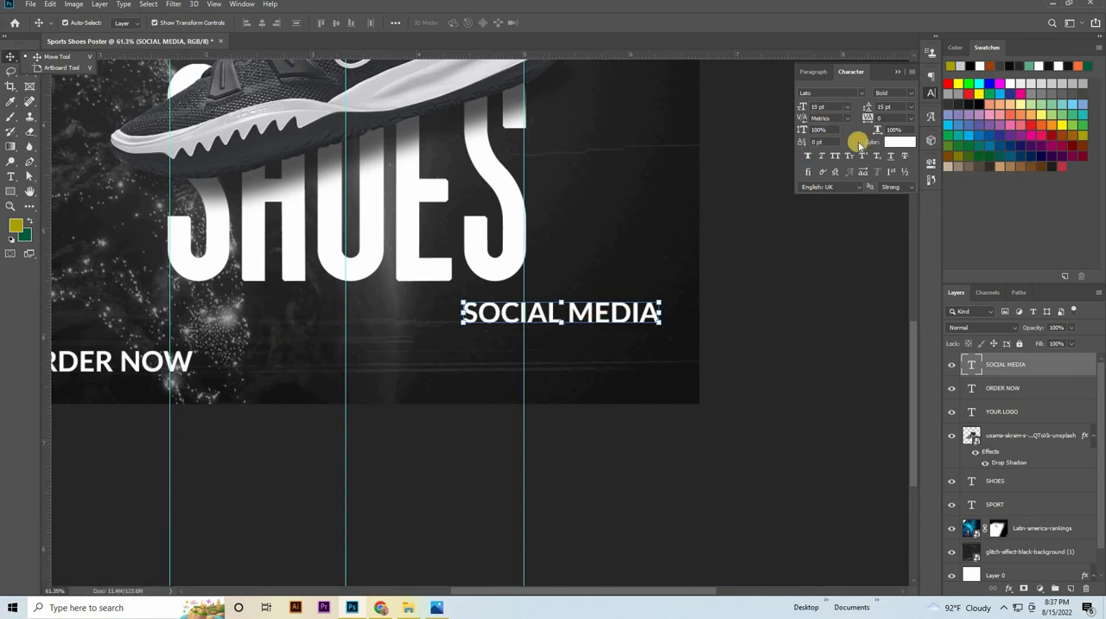
Set the SOCIAL MEDIA text size to 10 pt and move it near the poster's lower-right corner, nudged slightly left
{"action": "left_click", "coordinate": [798, 109]}
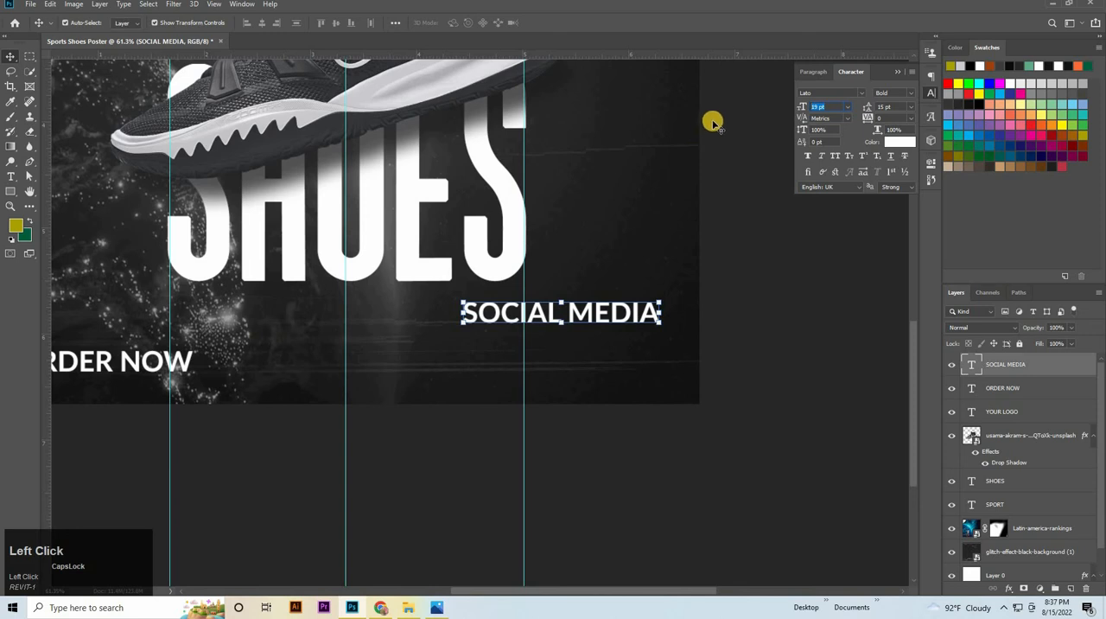
{"action": "type", "text": "10"}
{"action": "key", "text": "Return"}
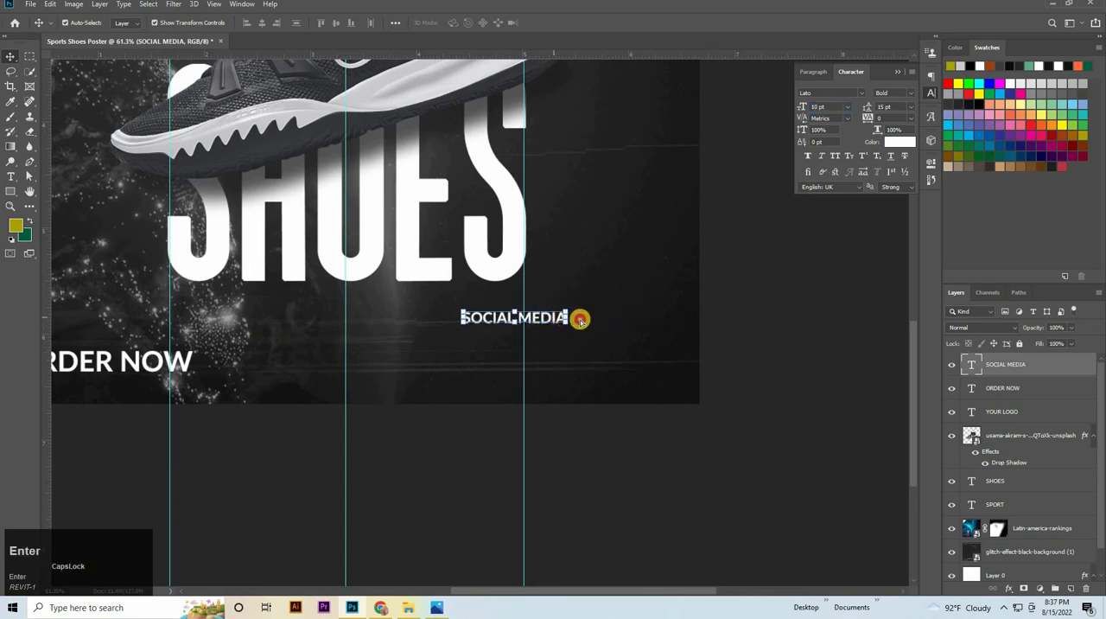
{"action": "left_click_drag", "start_coordinate": [580, 320], "coordinate": [664, 357]}
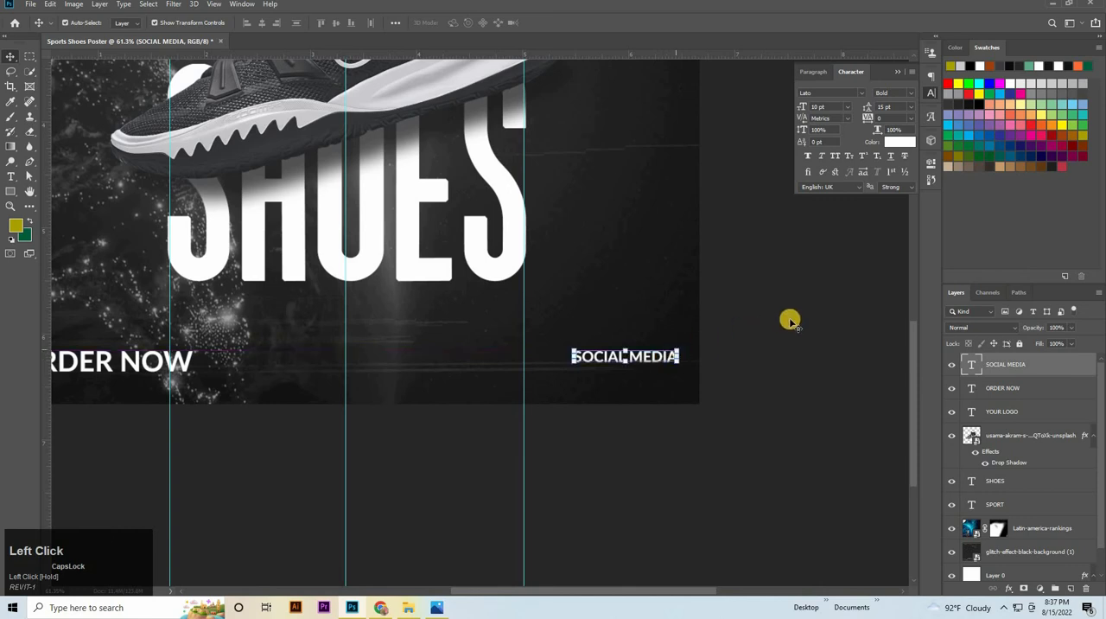
{"action": "key", "text": "Left"}
{"action": "key", "text": "Left"}
{"action": "key", "text": "Left"}
{"action": "key", "text": "Left"}
{"action": "key", "text": "Left"}
{"action": "key", "text": "Left"}
{"action": "key", "text": "Left"}
{"action": "key", "text": "Left"}
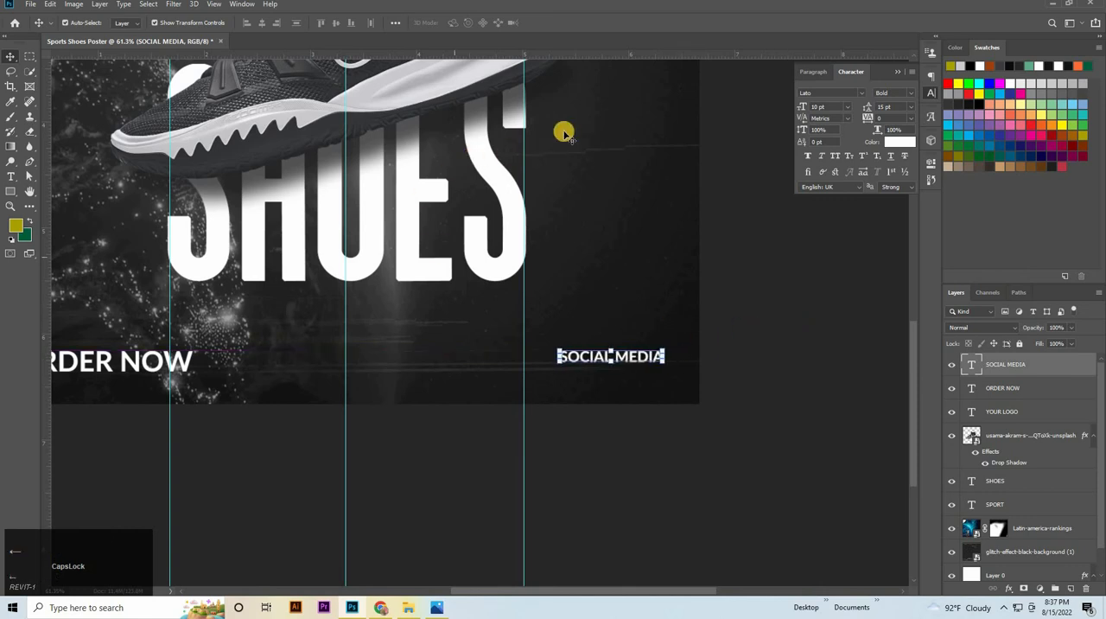
{"action": "left_click", "coordinate": [807, 362]}
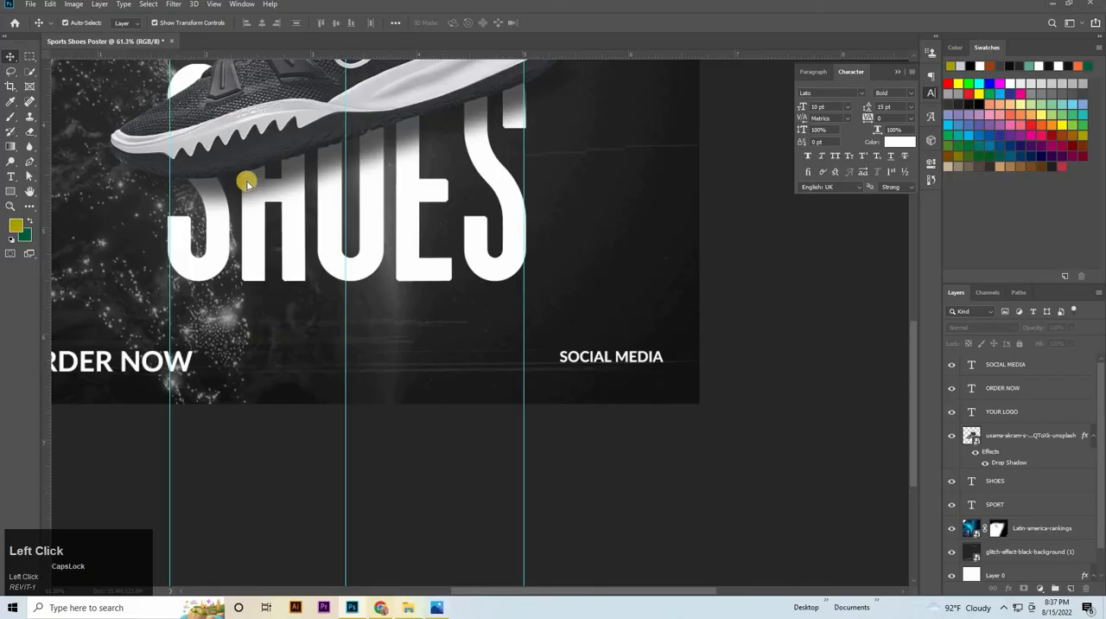
Place the images 1 iconmonstr-twitter-3.png, iconmonstr-twitter-3.png and makefg.png from the Sports Shoes Poster folder into the poster
{"action": "left_click", "coordinate": [413, 607]}
{"action": "left_click", "coordinate": [142, 102]}
{"action": "left_click", "coordinate": [322, 91], "text": "ctrl"}
{"action": "left_click", "coordinate": [465, 106], "text": "ctrl"}
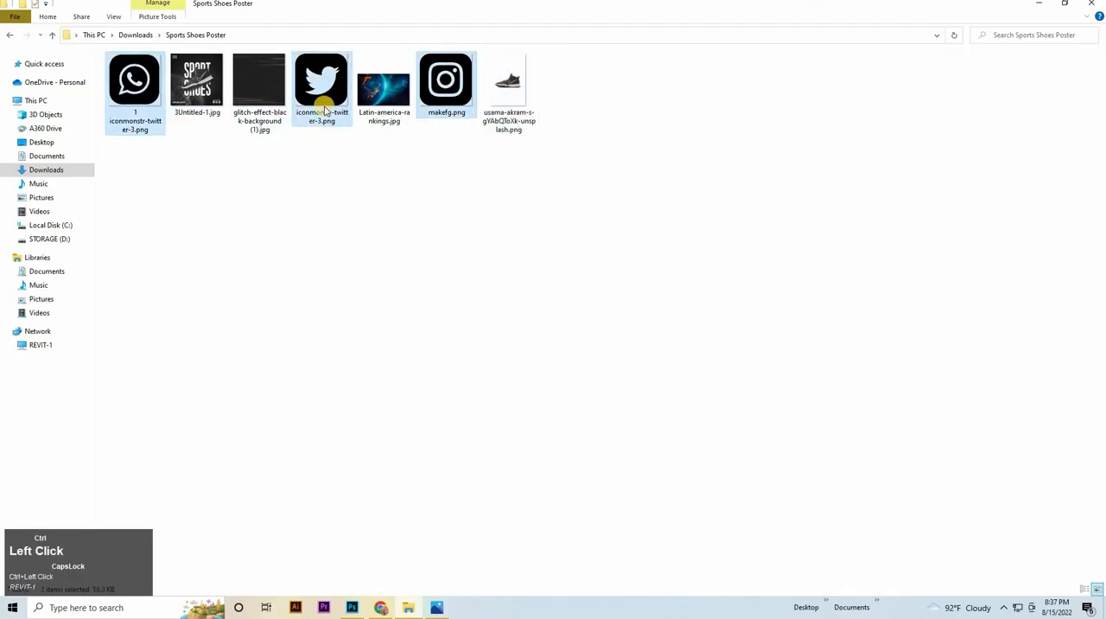
{"action": "left_click_drag", "start_coordinate": [337, 546], "coordinate": [441, 22]}
{"action": "left_click", "coordinate": [441, 22]}
{"action": "left_click", "coordinate": [441, 22]}
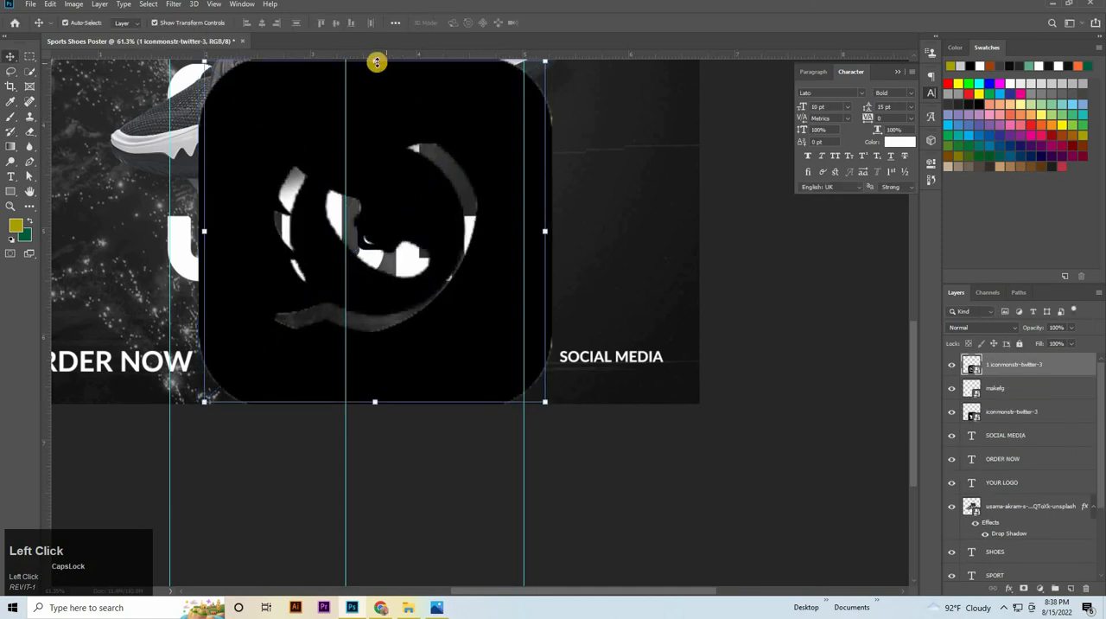
Scale the WhatsApp icon to about 8% above the right end of SOCIAL MEDIA, and give it a white (ffffff) Color Overlay
{"action": "left_click_drag", "start_coordinate": [377, 62], "coordinate": [644, 262]}
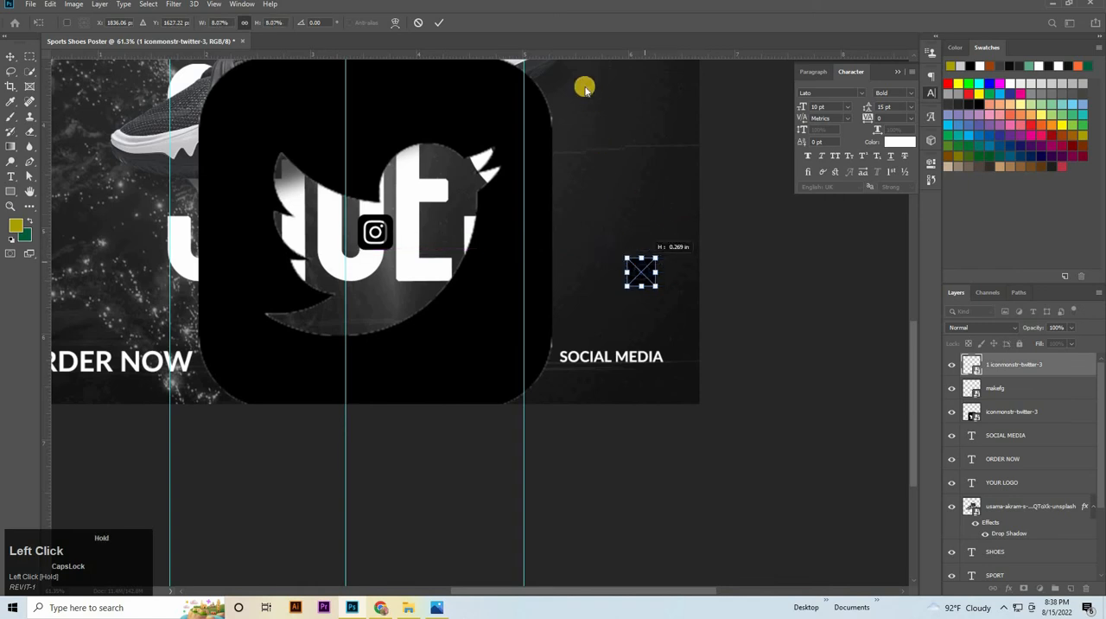
{"action": "left_click", "coordinate": [441, 23]}
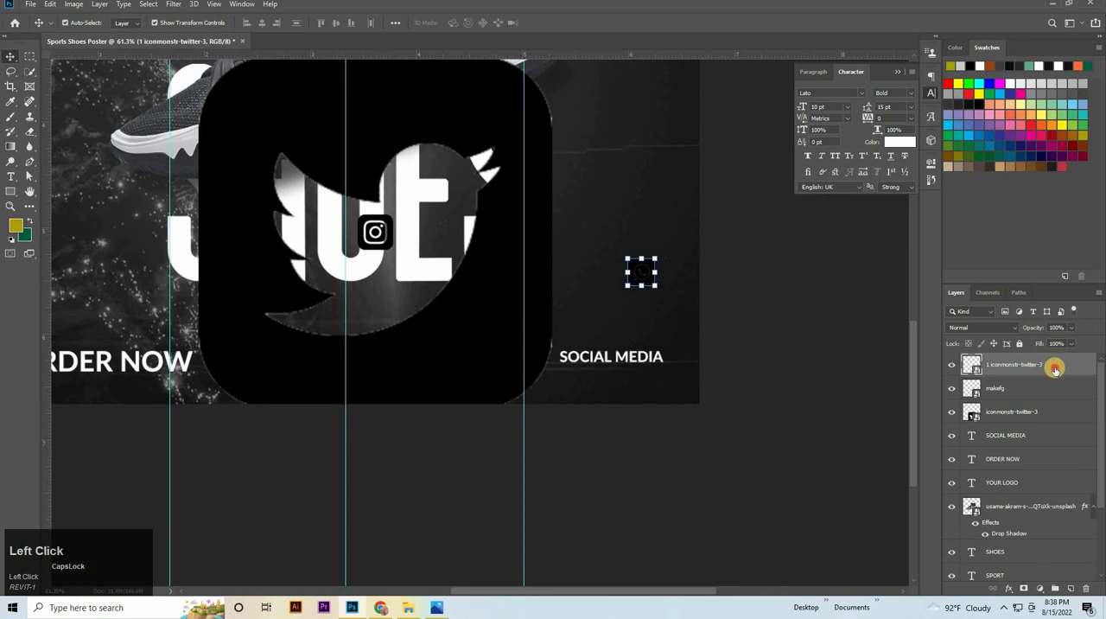
{"action": "left_click", "coordinate": [710, 286]}
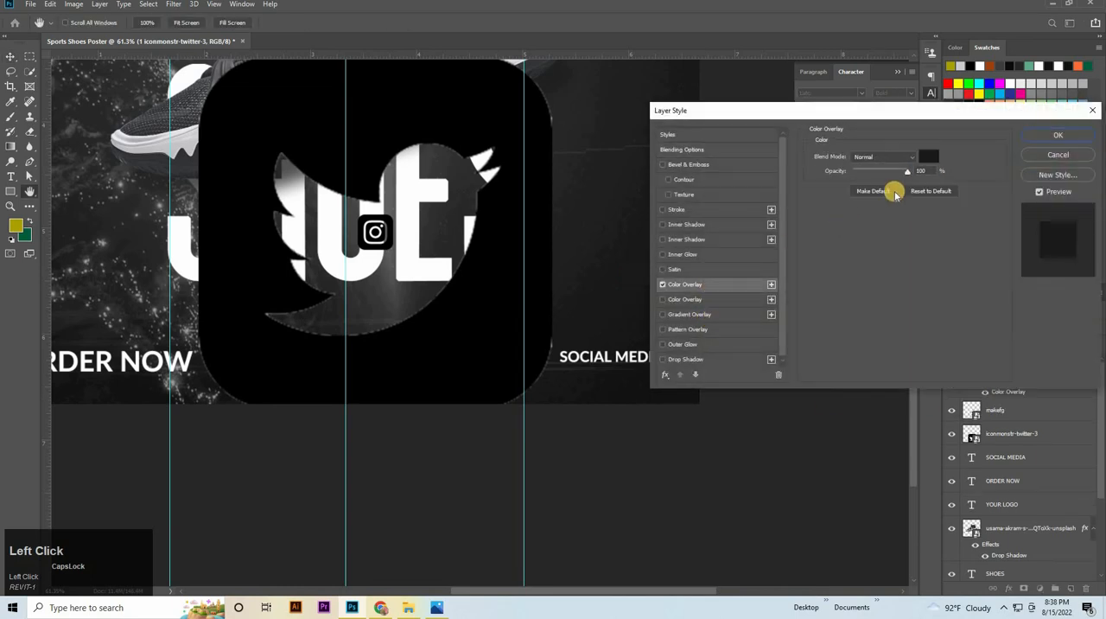
{"action": "left_click", "coordinate": [928, 156]}
{"action": "left_click", "coordinate": [19, 279]}
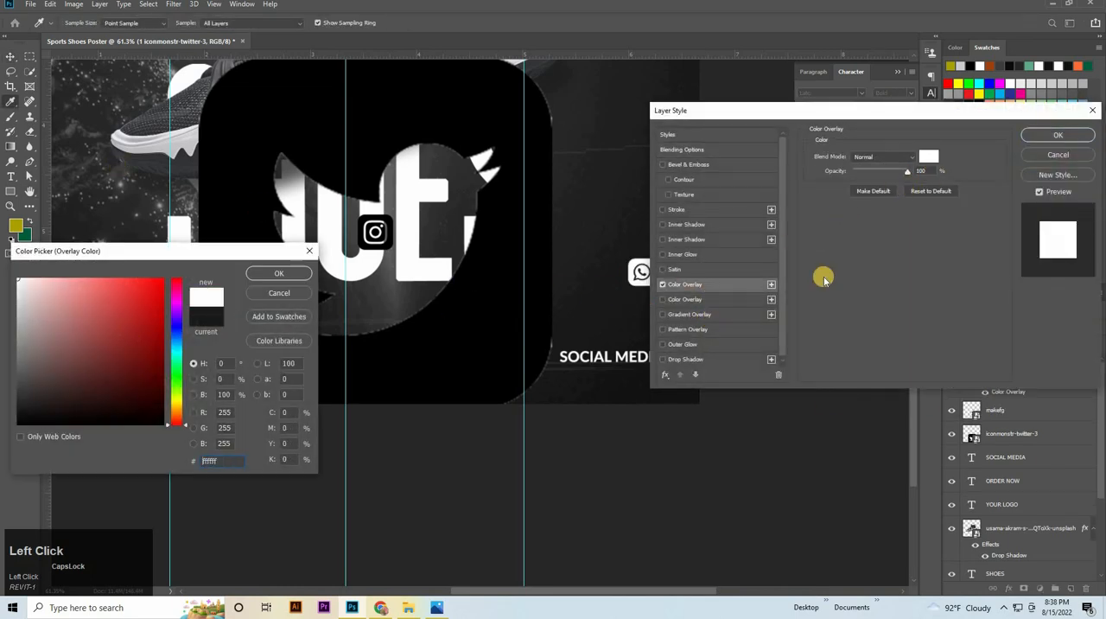
{"action": "key", "text": "Return"}
{"action": "key", "text": "Return"}
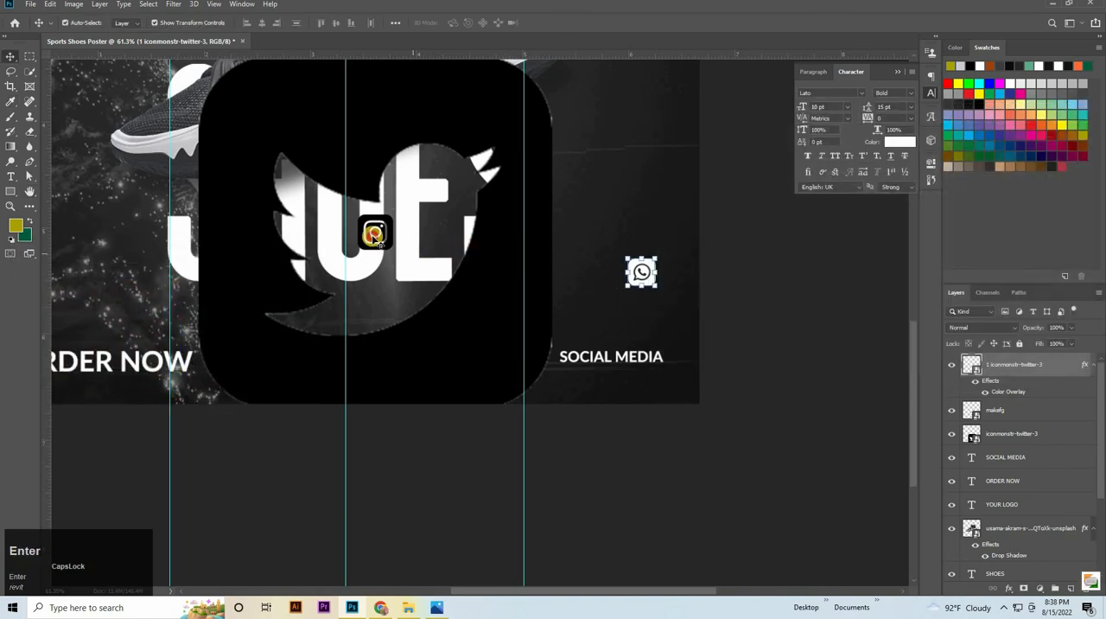
Scale the large Twitter icon to about 7.8% and position it just left of the WhatsApp icon at the same height
{"action": "left_click", "coordinate": [375, 231]}
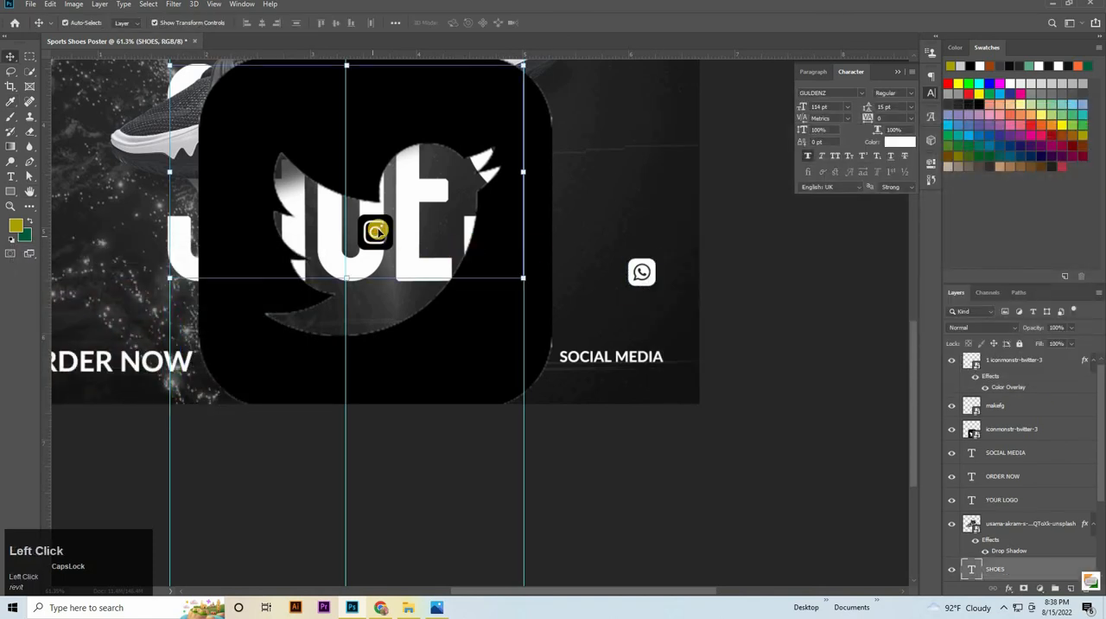
{"action": "left_click", "coordinate": [484, 325]}
{"action": "left_click_drag", "start_coordinate": [440, 227], "coordinate": [594, 272]}
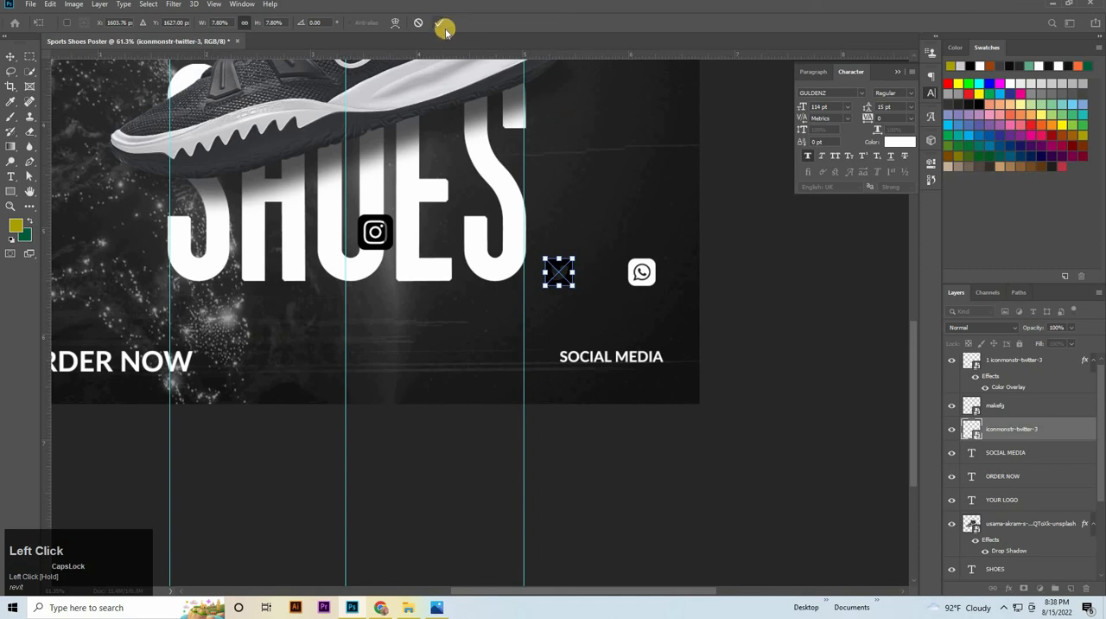
{"action": "key", "text": "Return"}
{"action": "key", "text": "shift+Down"}
{"action": "key", "text": "shift+Right"}
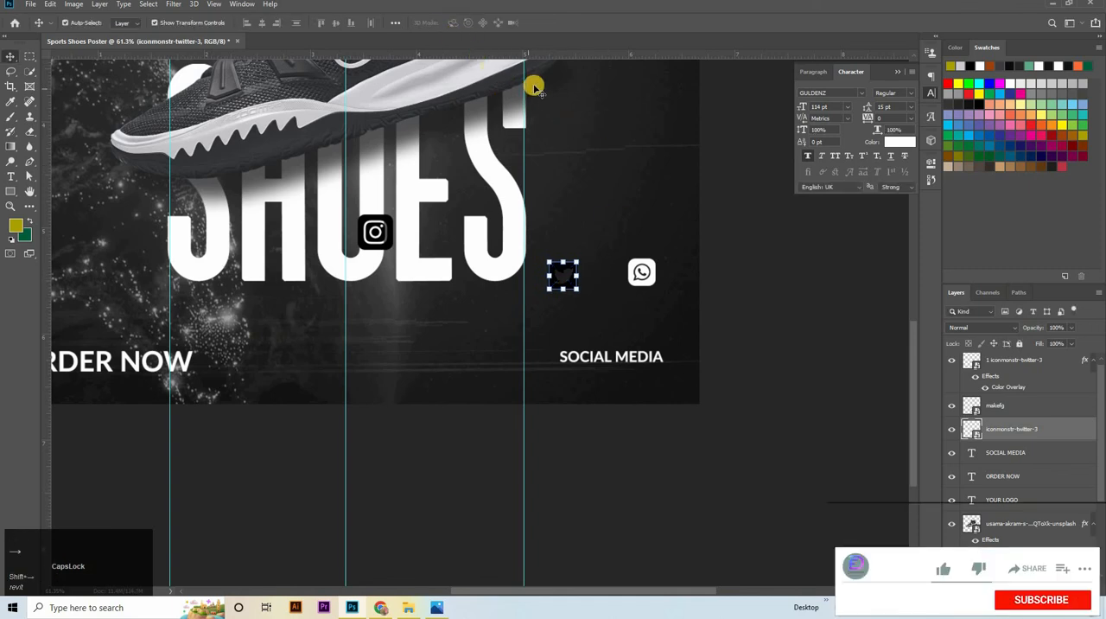
{"action": "key", "text": "shift+Right"}
{"action": "key", "text": "shift+Right"}
{"action": "key", "text": "shift+Right"}
{"action": "key", "text": "shift+Right"}
{"action": "key", "text": "shift+Right"}
{"action": "key", "text": "shift+Right"}
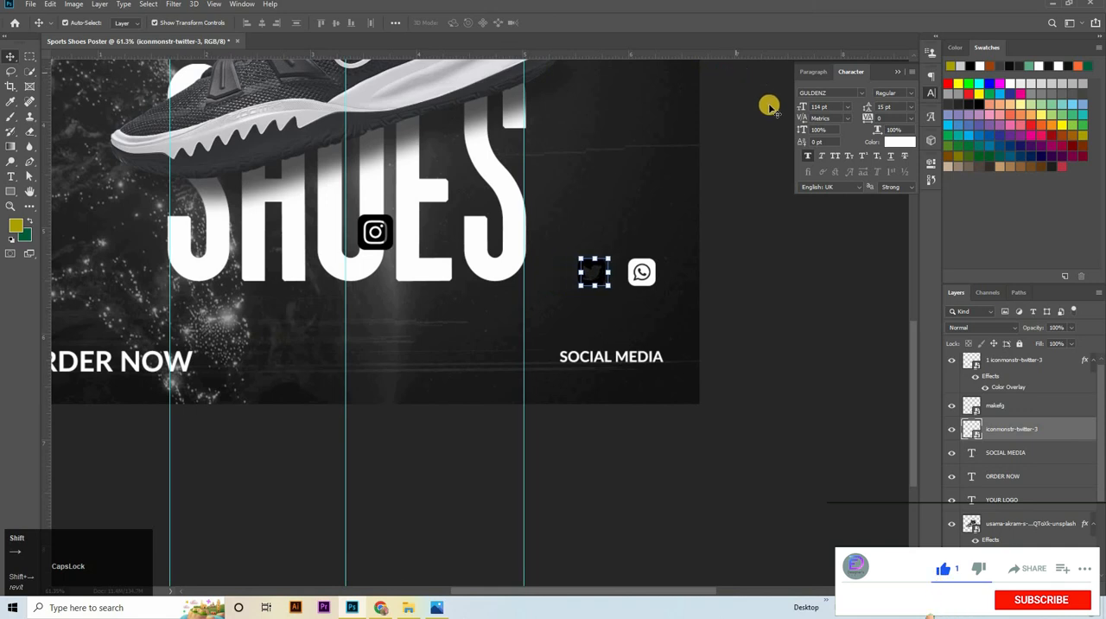
{"action": "key", "text": "shift+Right"}
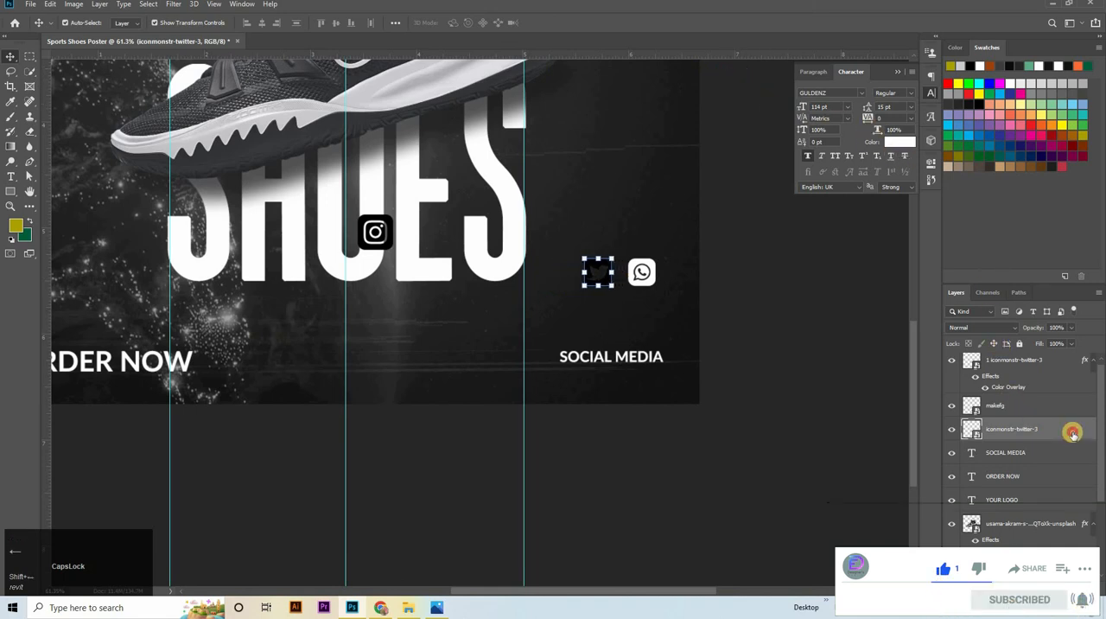
Apply a white Color Overlay to the Twitter icon layer
{"action": "double_click", "coordinate": [1073, 433]}
{"action": "left_click", "coordinate": [684, 299]}
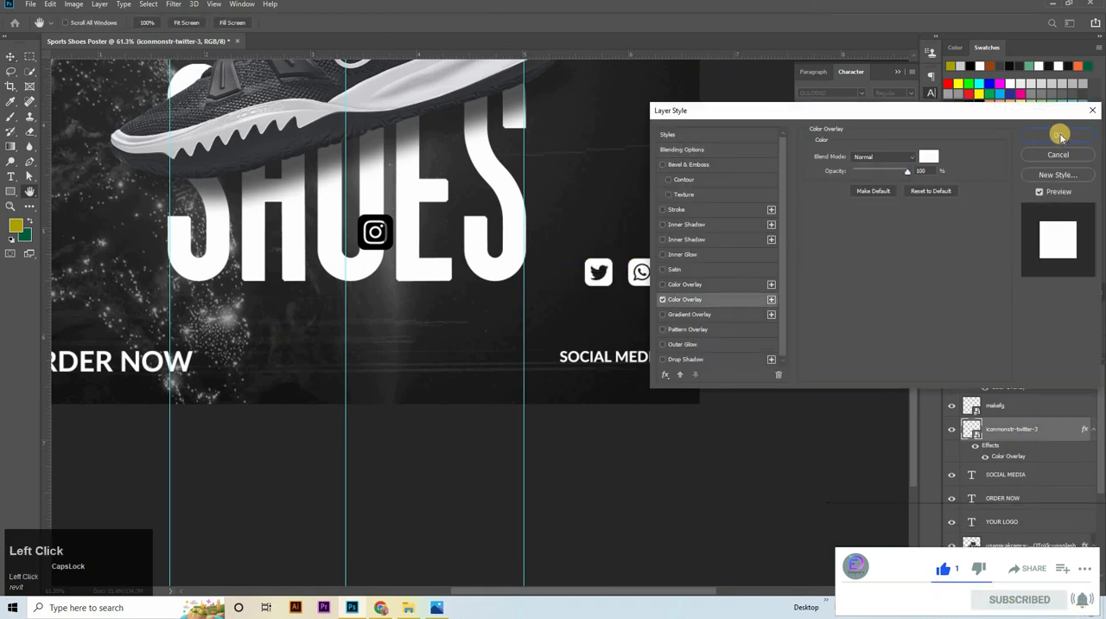
{"action": "left_click", "coordinate": [1058, 135]}
Scale the Instagram icon to about 78% left of the Twitter icon, and give it a white Color Overlay
{"action": "left_click", "coordinate": [387, 231]}
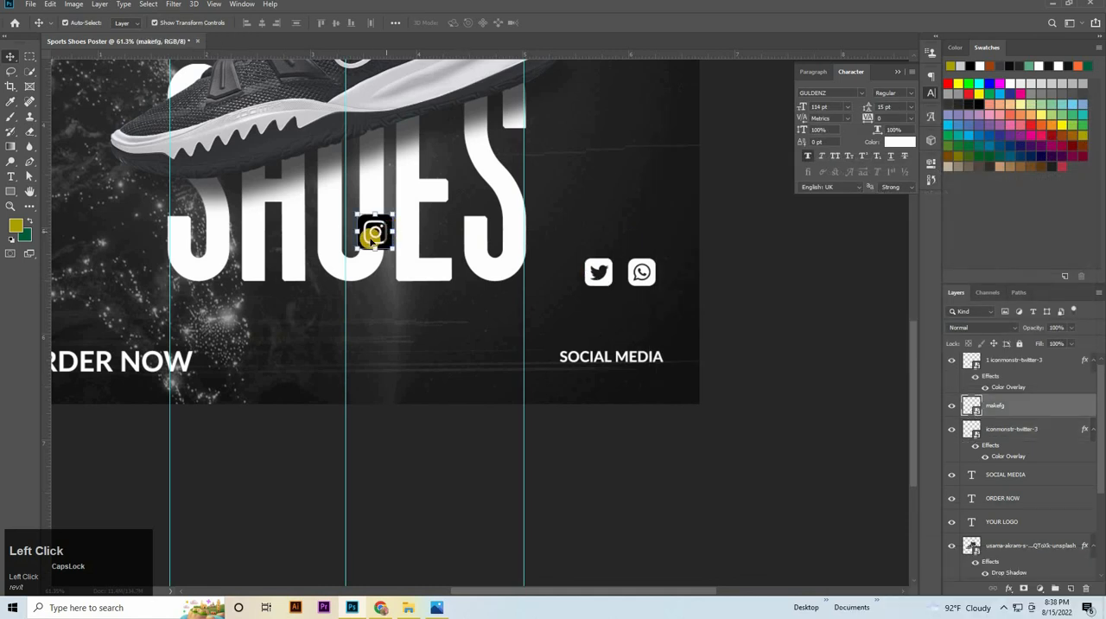
{"action": "left_click_drag", "start_coordinate": [374, 232], "coordinate": [548, 270]}
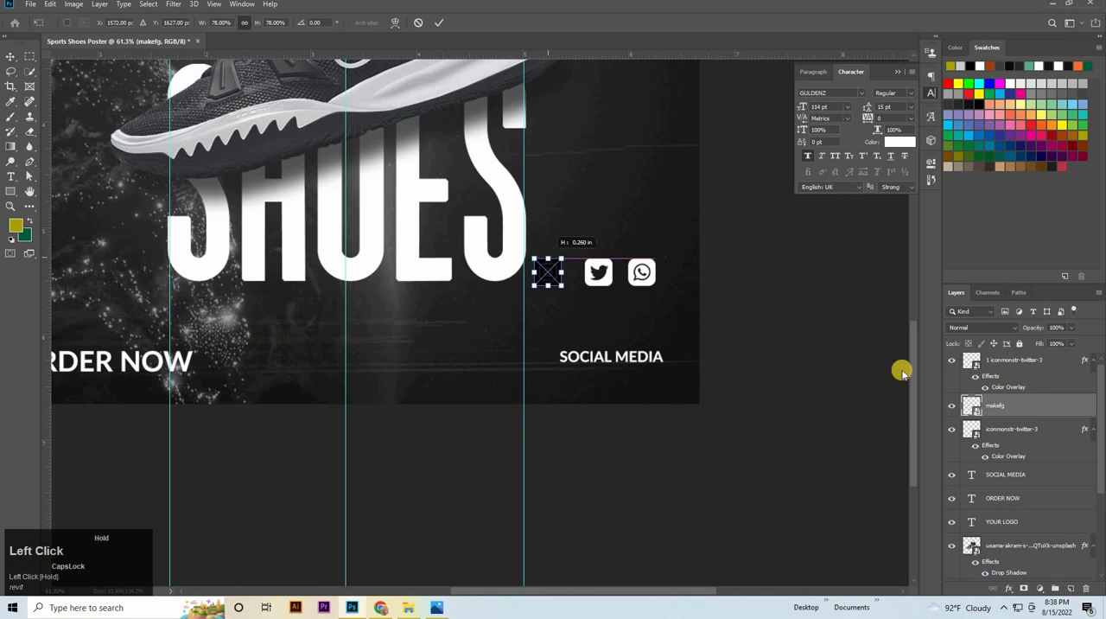
{"action": "double_click", "coordinate": [1005, 415]}
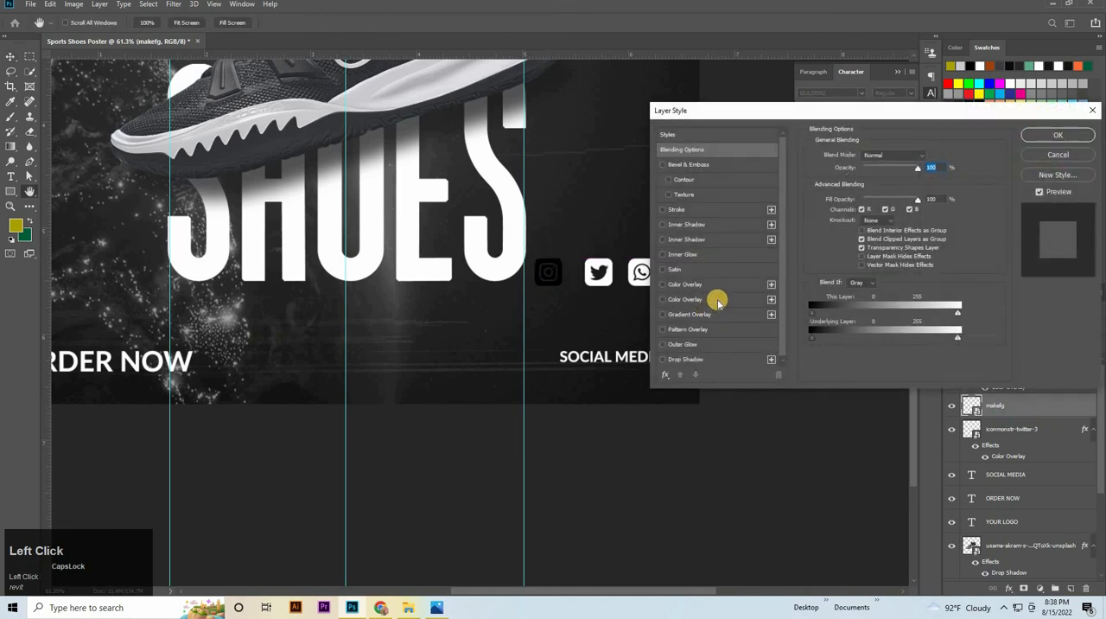
{"action": "left_click", "coordinate": [771, 270]}
{"action": "key", "text": "Return"}
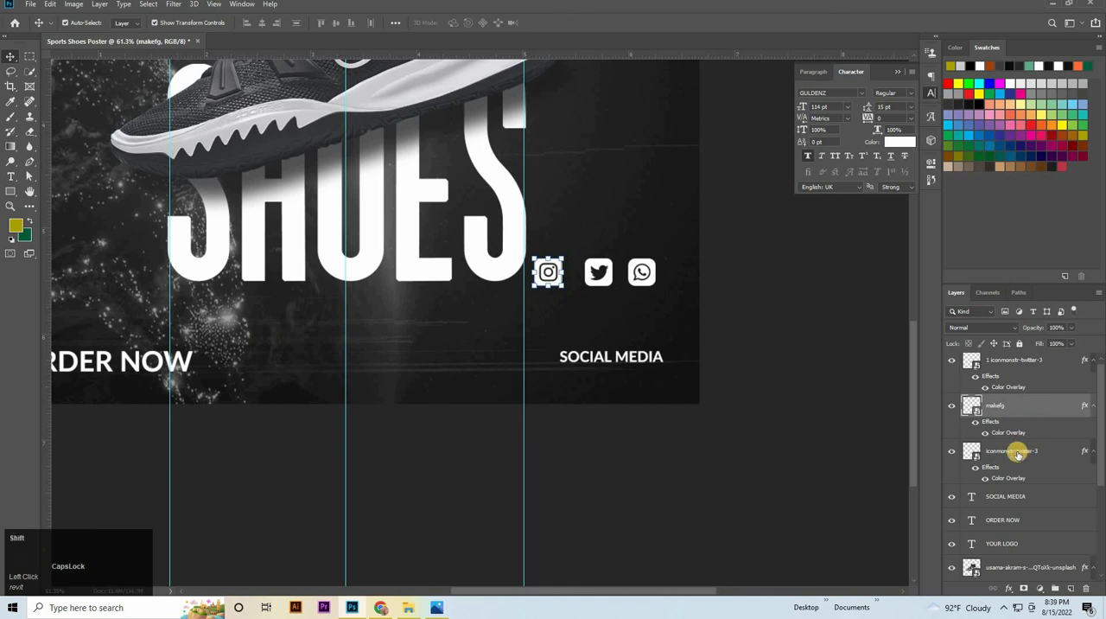
Select the WhatsApp, Instagram and Twitter icon layers together and distribute the icons evenly in the horizontal direction
{"action": "left_click", "coordinate": [1018, 453]}
{"action": "left_click", "coordinate": [1027, 364], "text": "shift"}
{"action": "left_click", "coordinate": [262, 23]}
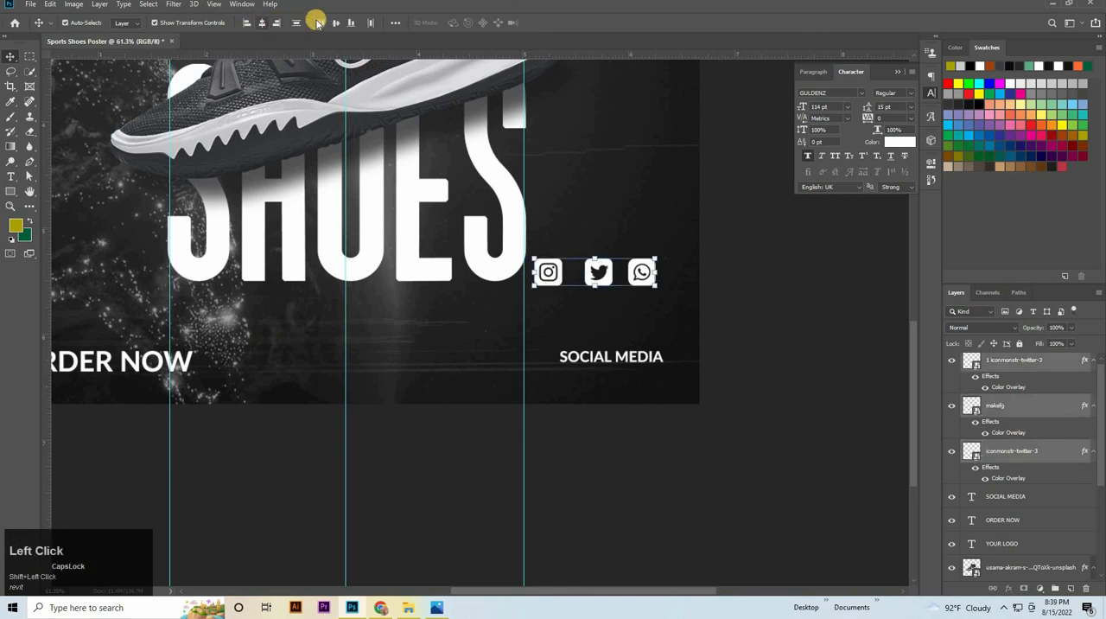
{"action": "left_click", "coordinate": [297, 23]}
{"action": "left_click", "coordinate": [369, 23]}
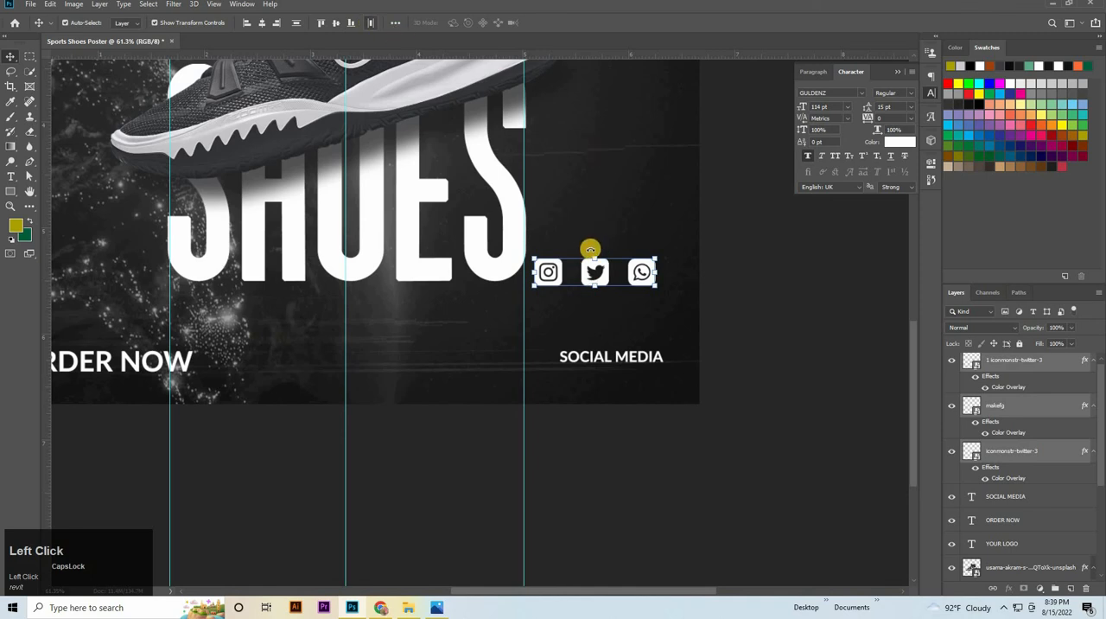
Scale the three social media icons together to about 83% and place them in a row directly below the SOCIAL MEDIA text
{"action": "left_click", "coordinate": [612, 316], "text": "ctrl"}
{"action": "key", "text": "ctrl+z"}
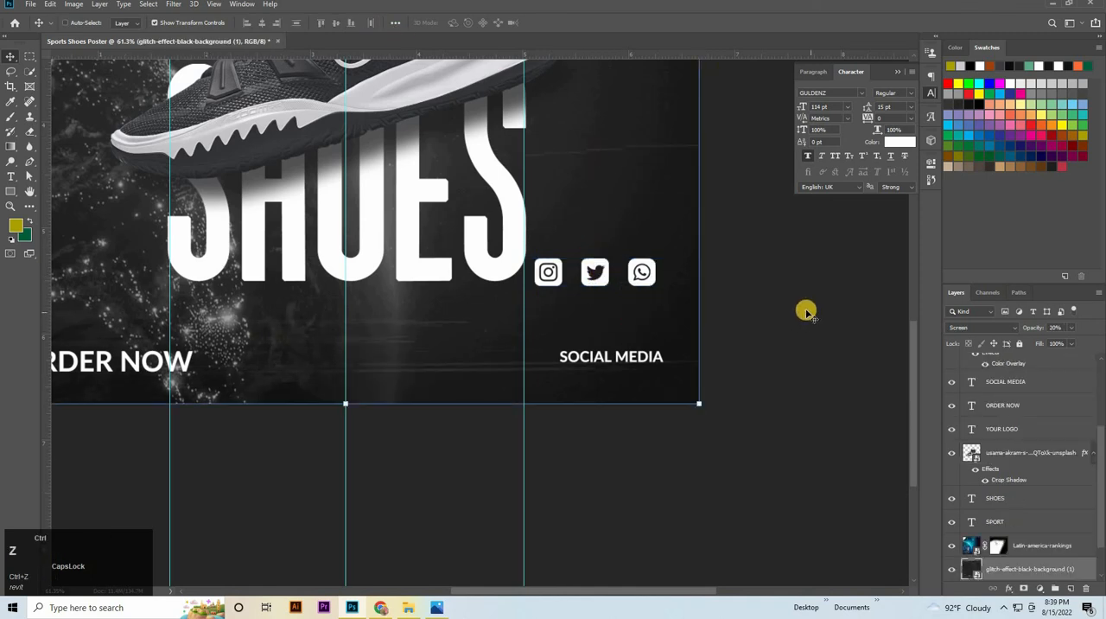
{"action": "scroll", "coordinate": [1025, 405], "scroll_direction": "up", "scroll_amount": 3}
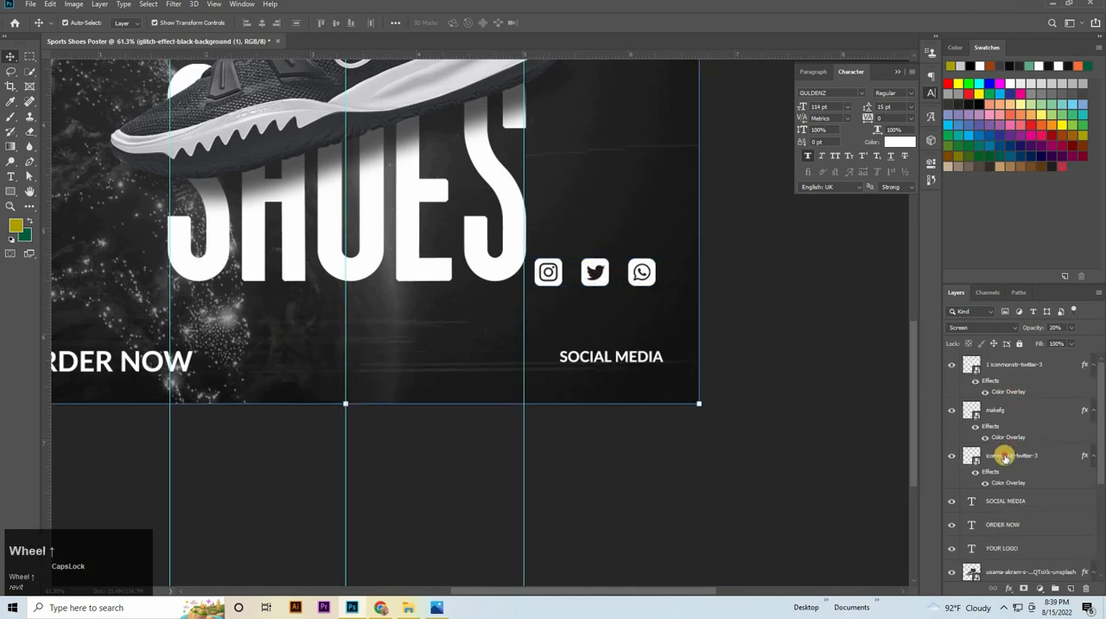
{"action": "left_click", "coordinate": [1005, 454]}
{"action": "left_click", "coordinate": [1011, 381], "text": "shift"}
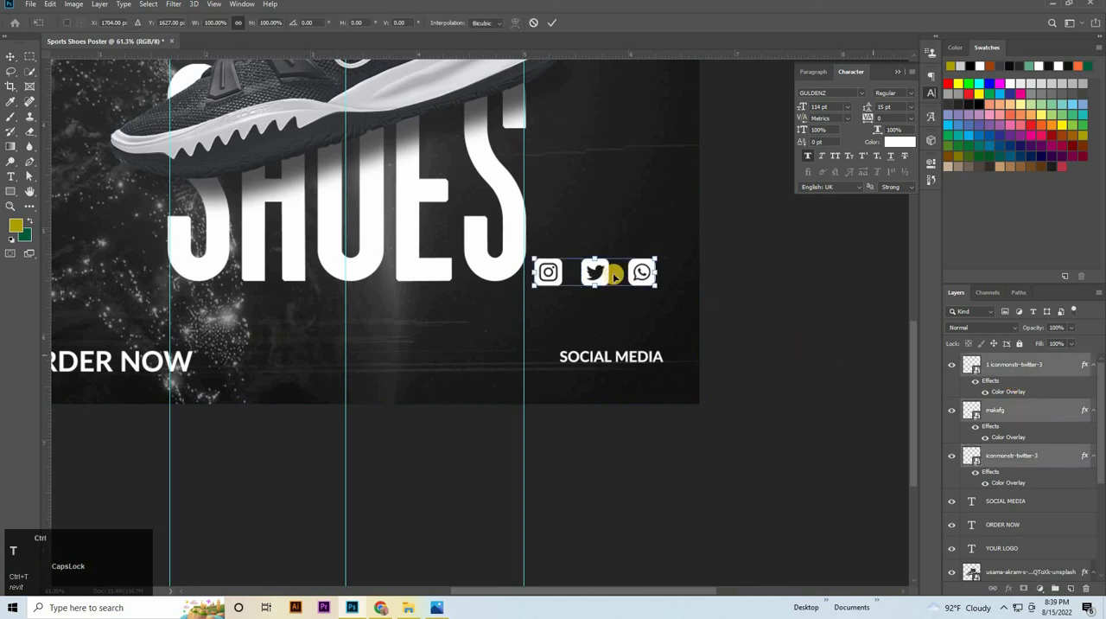
{"action": "left_click_drag", "start_coordinate": [596, 271], "coordinate": [665, 389]}
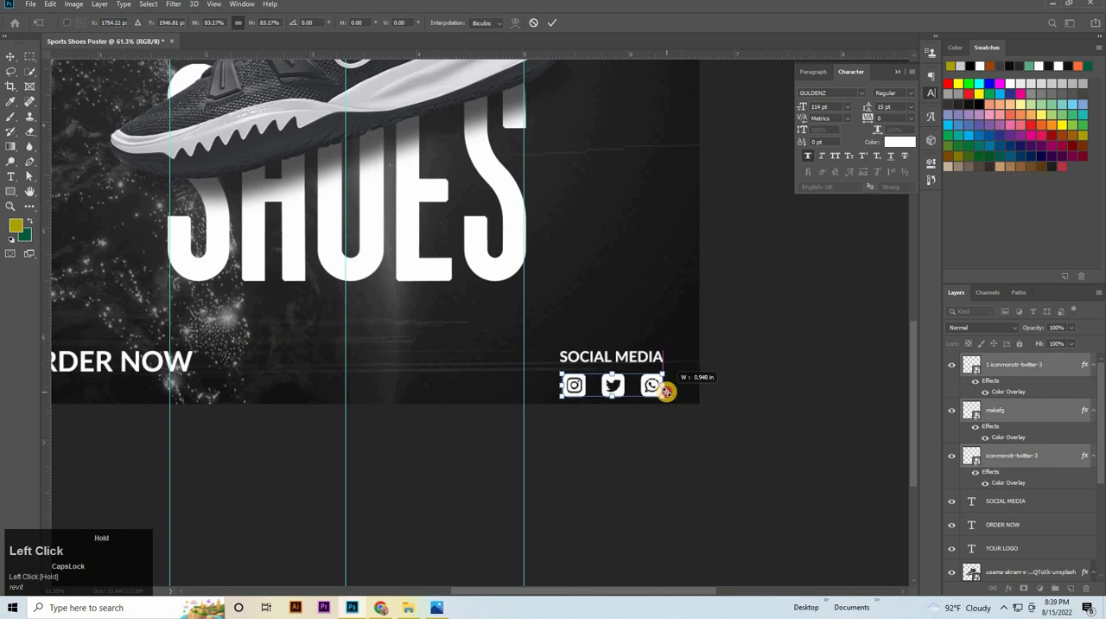
Nudge the SOCIAL MEDIA text upward at its original size to leave more space above the icons
{"action": "left_click", "coordinate": [614, 354]}
{"action": "left_click", "coordinate": [614, 355]}
{"action": "left_click_drag", "start_coordinate": [617, 342], "coordinate": [619, 344]}
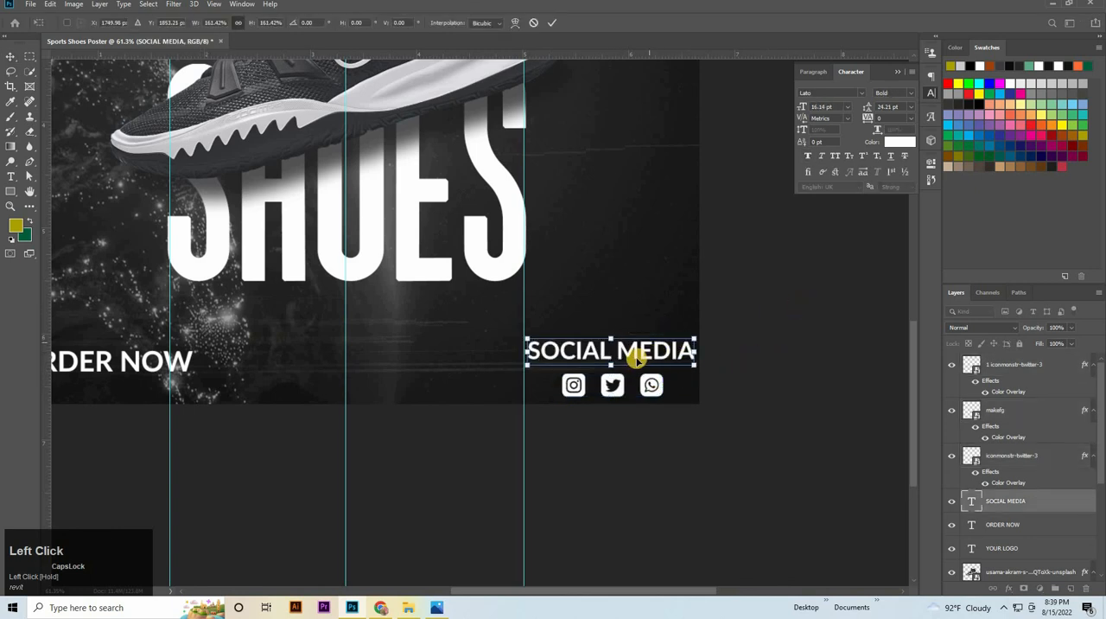
{"action": "key", "text": "ctrl+z"}
{"action": "key", "text": "shift+Up"}
{"action": "key", "text": "shift+Up"}
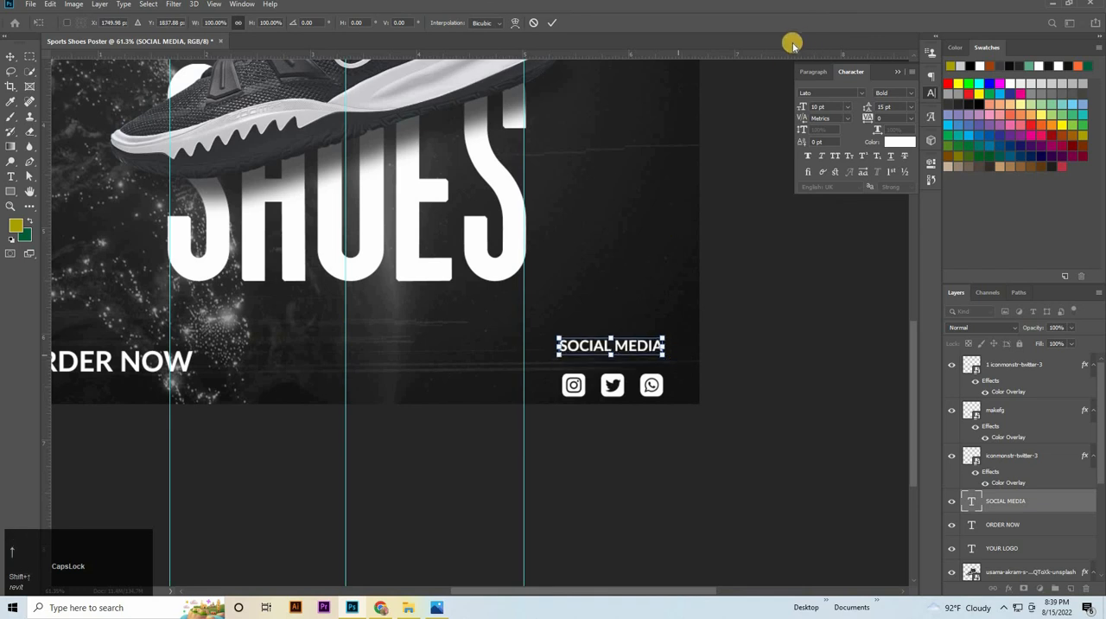
Add a horizontal guide along the ORDER NOW baseline and nudge the three social icons up and right until their lower edges sit on it
{"action": "left_click_drag", "start_coordinate": [768, 57], "coordinate": [689, 290]}
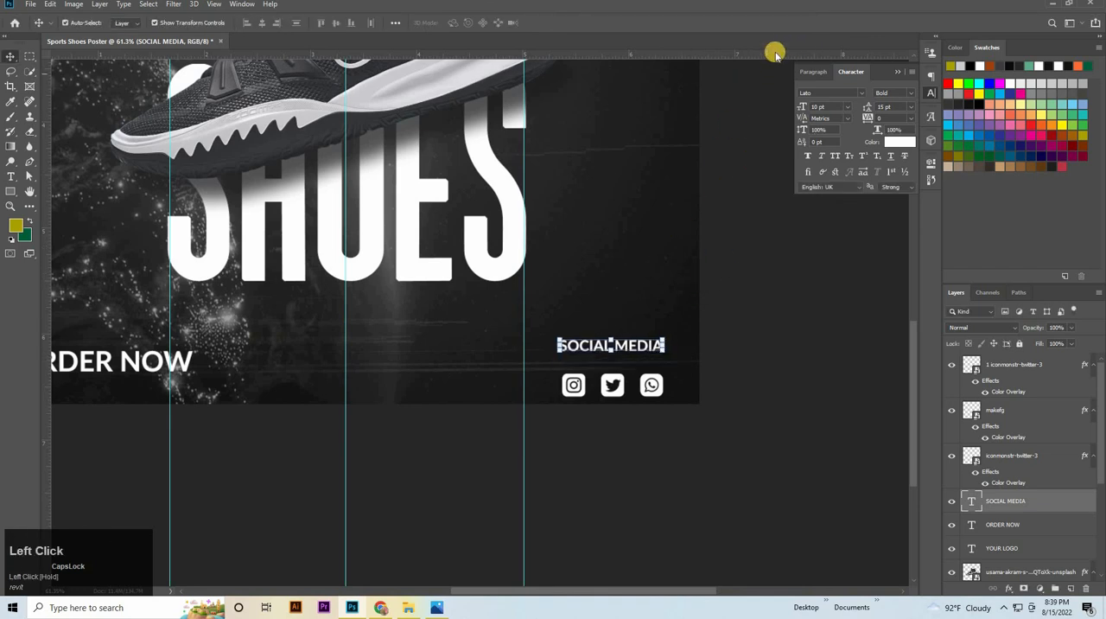
{"action": "left_click_drag", "start_coordinate": [776, 54], "coordinate": [717, 372]}
{"action": "left_click", "coordinate": [1035, 456]}
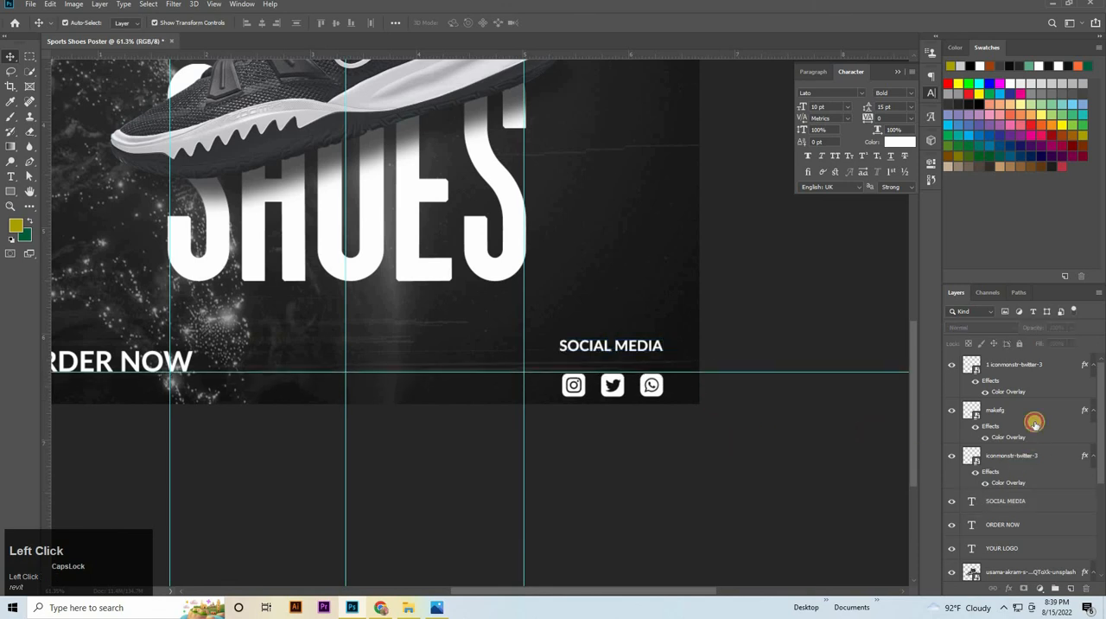
{"action": "left_click", "coordinate": [1044, 381], "text": "shift"}
{"action": "key", "text": "shift+Up"}
{"action": "key", "text": "shift+Up"}
{"action": "key", "text": "shift+Up"}
{"action": "key", "text": "shift+Up"}
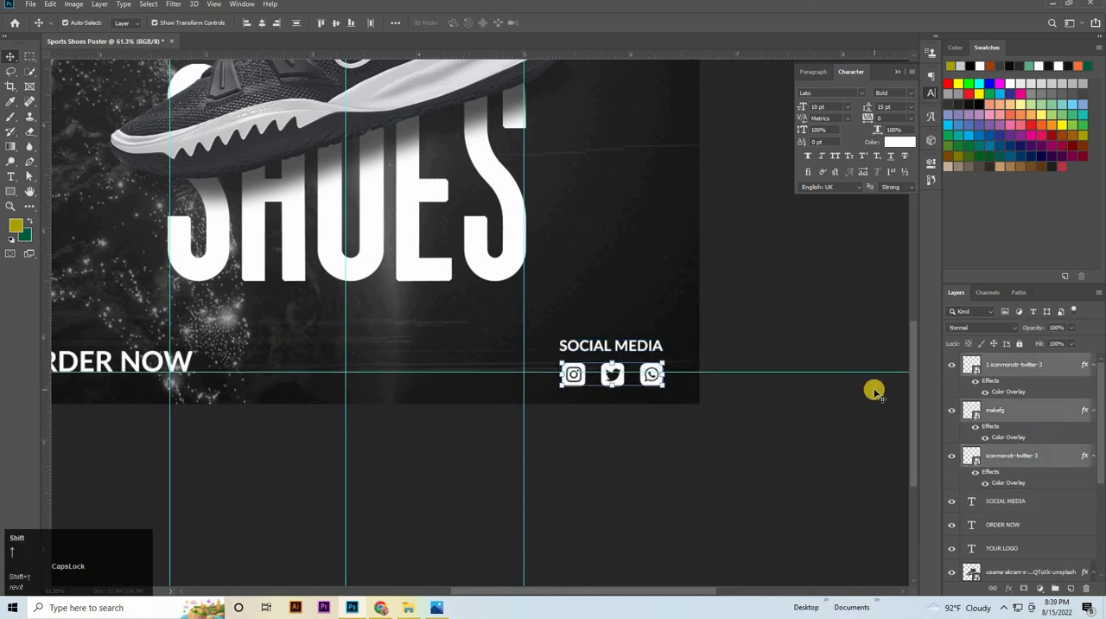
{"action": "key", "text": "shift+Right"}
{"action": "key", "text": "shift+Right"}
{"action": "key", "text": "shift+Up"}
{"action": "key", "text": "shift+Up"}
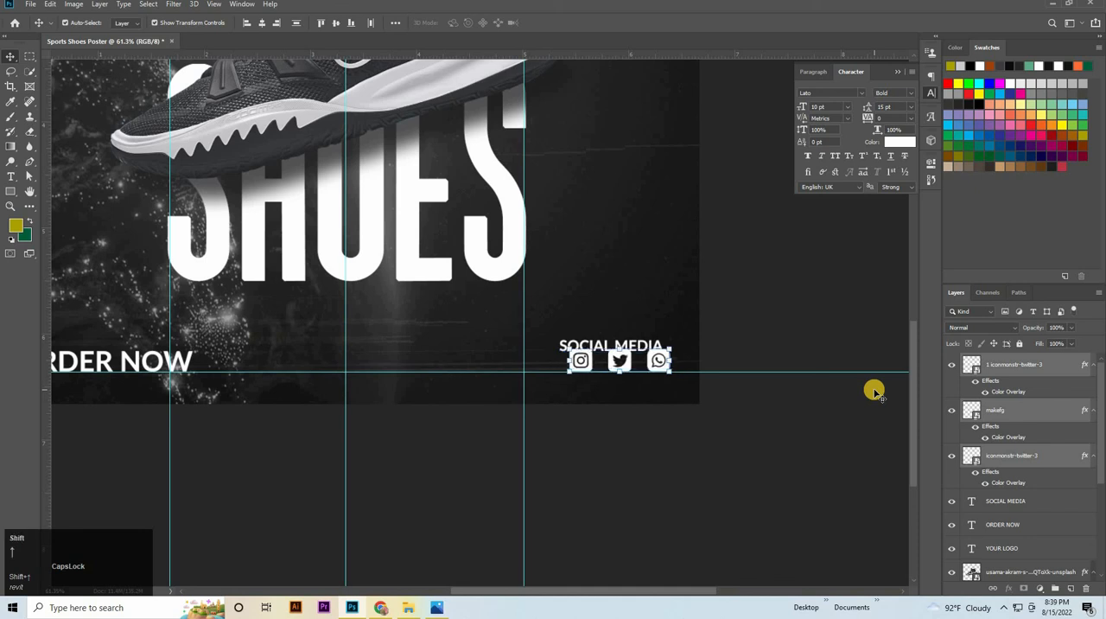
{"action": "key", "text": "shift+Down"}
Nudge the SOCIAL MEDIA text up and right so it sits centered just above the icon row
{"action": "left_click", "coordinate": [1011, 455]}
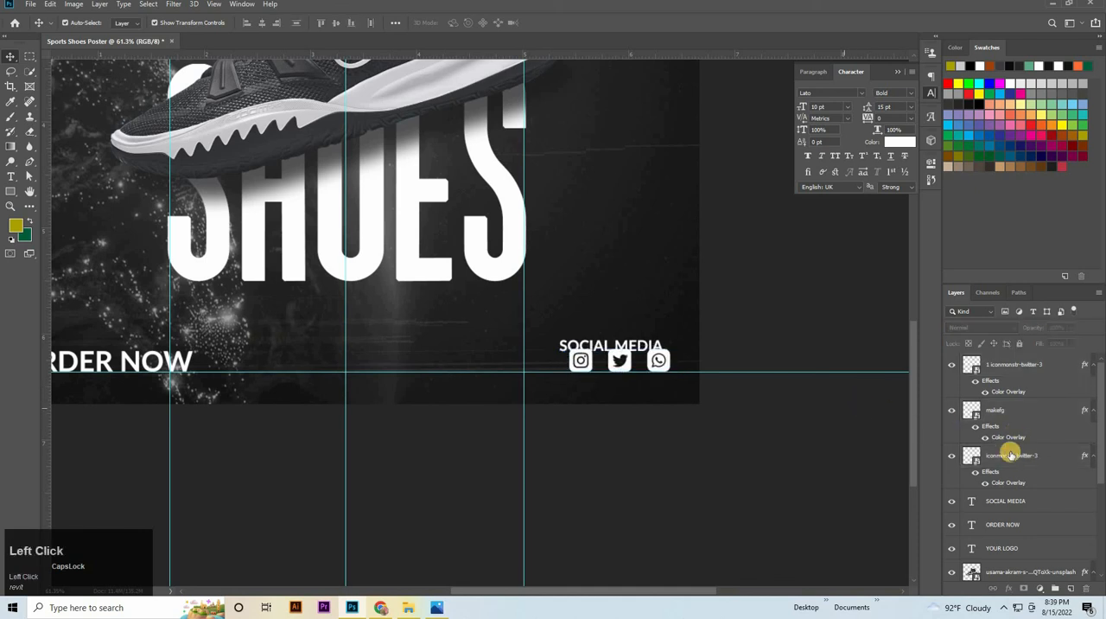
{"action": "left_click", "coordinate": [1010, 510]}
{"action": "key", "text": "shift+Right"}
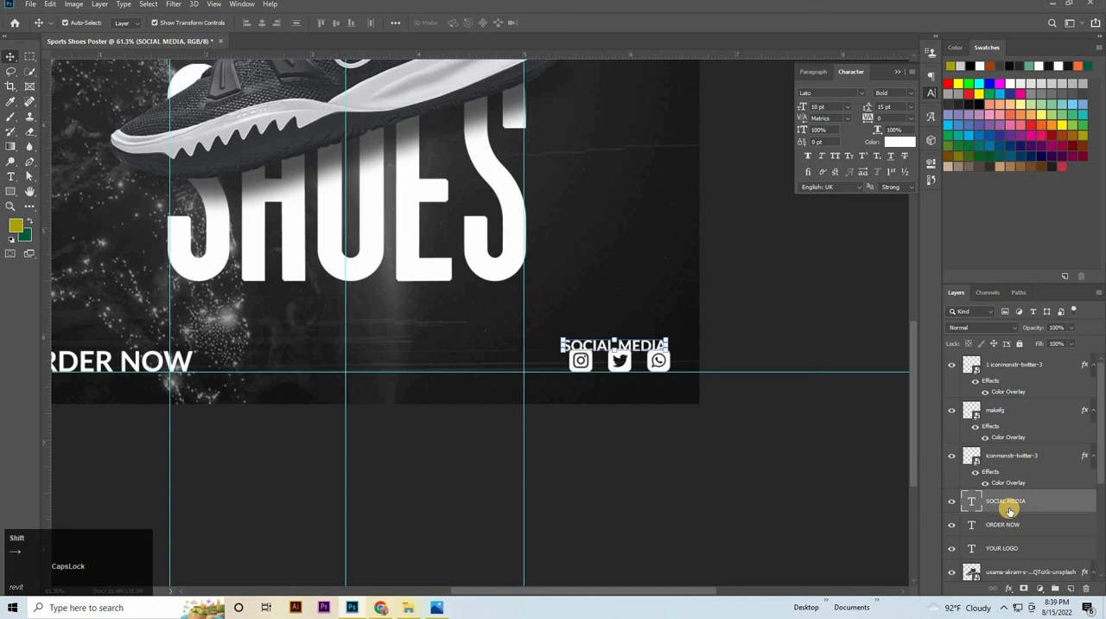
{"action": "key", "text": "shift+Up"}
{"action": "key", "text": "shift+Right"}
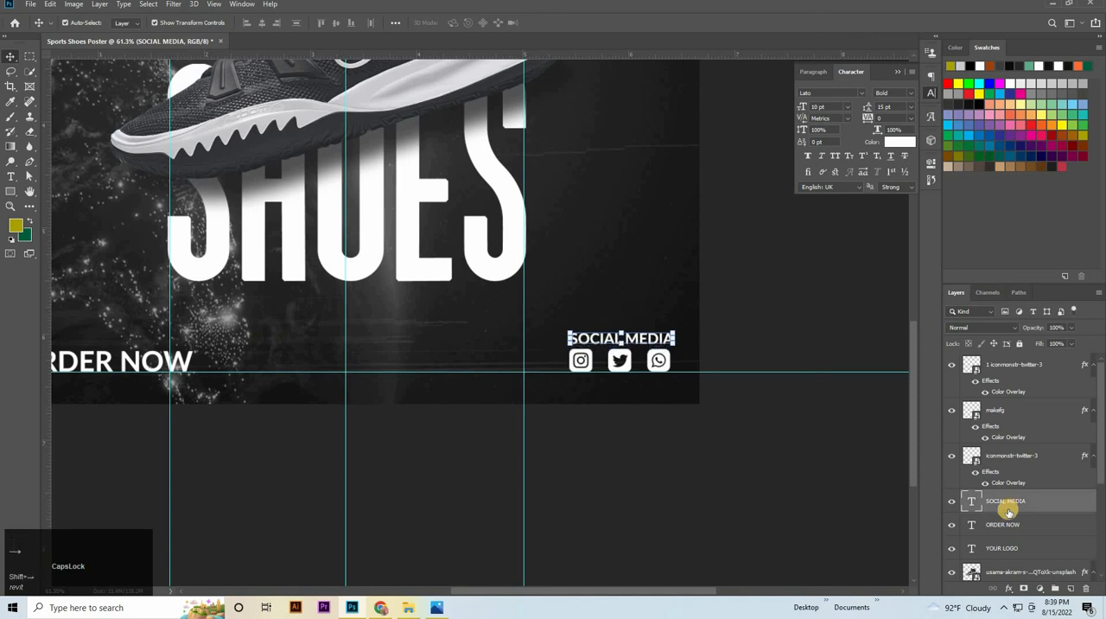
{"action": "key", "text": "Left"}
{"action": "key", "text": "Left"}
{"action": "key", "text": "Left"}
{"action": "key", "text": "Left"}
{"action": "key", "text": "Left"}
{"action": "key", "text": "Up"}
{"action": "key", "text": "Up"}
{"action": "key", "text": "Up"}
{"action": "key", "text": "Up"}
{"action": "key", "text": "Up"}
{"action": "key", "text": "Up"}
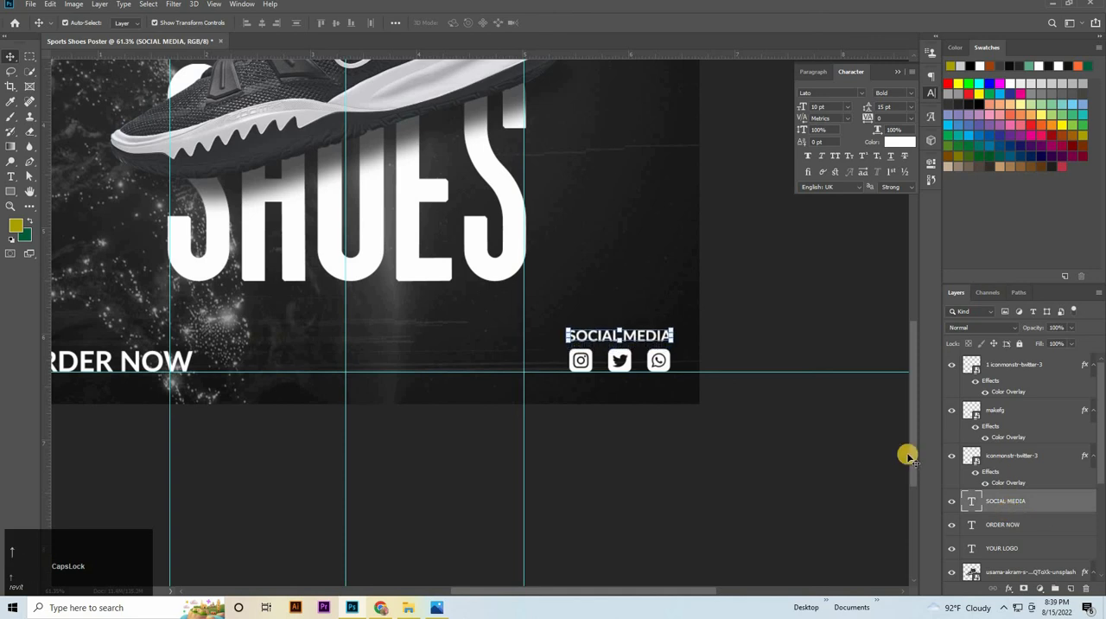
Group the SOCIAL MEDIA text layer with the three icon layers, leaving no layer selected
{"action": "left_click", "coordinate": [1018, 372], "text": "shift"}
{"action": "key", "text": "ctrl+g"}
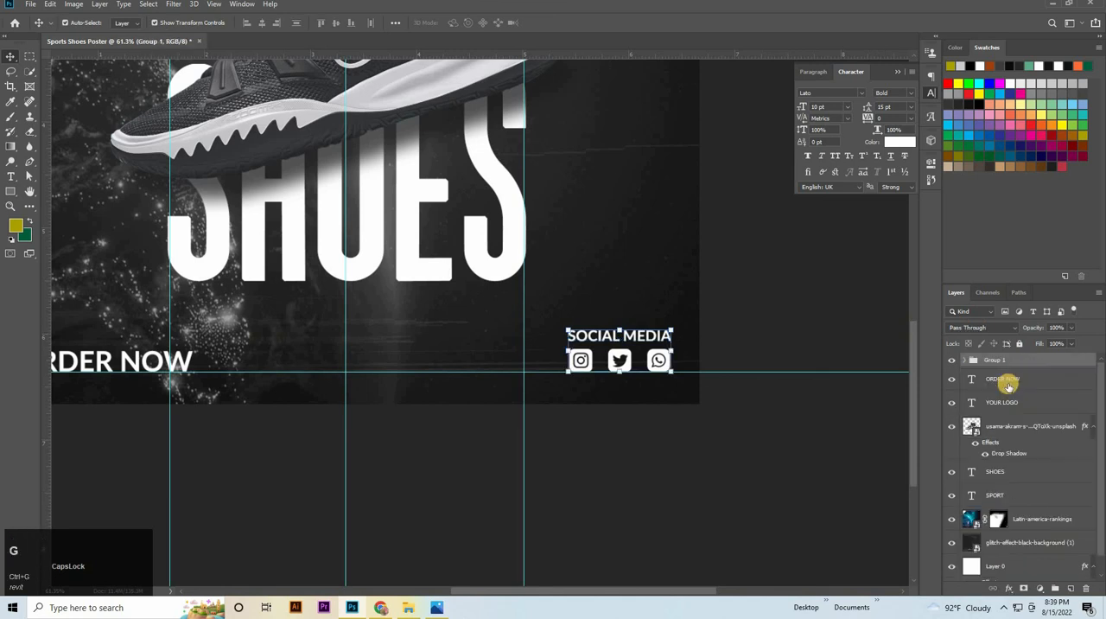
{"action": "left_click", "coordinate": [1010, 382]}
{"action": "left_click", "coordinate": [811, 375]}
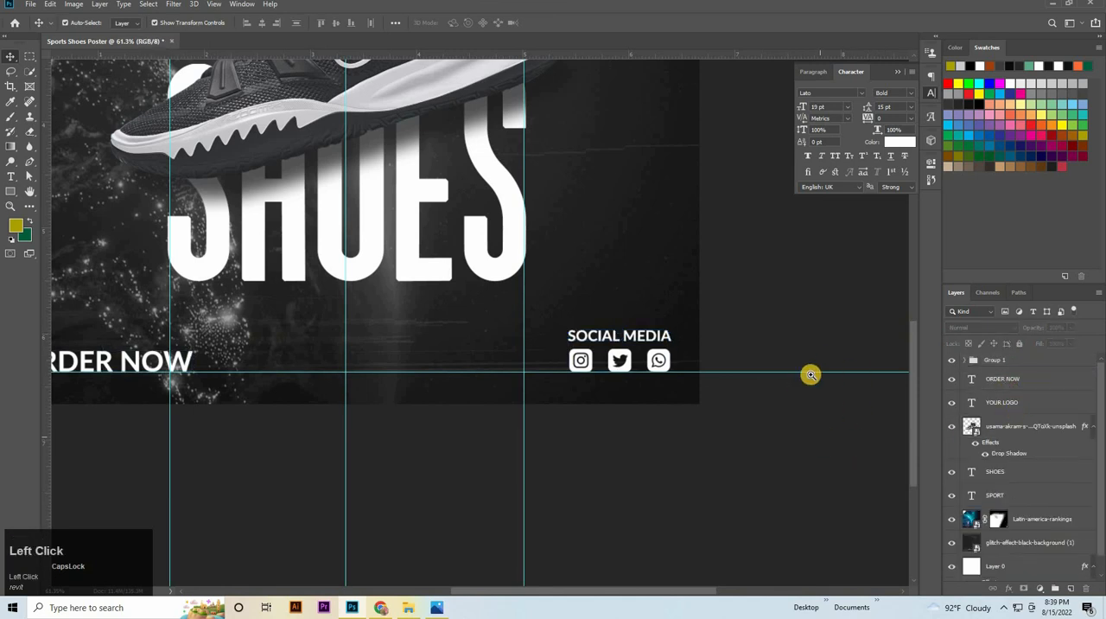
Save the poster as Sports Shoes Poster.psd in the Sports Shoes Poster folder under Downloads
{"action": "left_click_drag", "start_coordinate": [843, 350], "coordinate": [10, 29]}
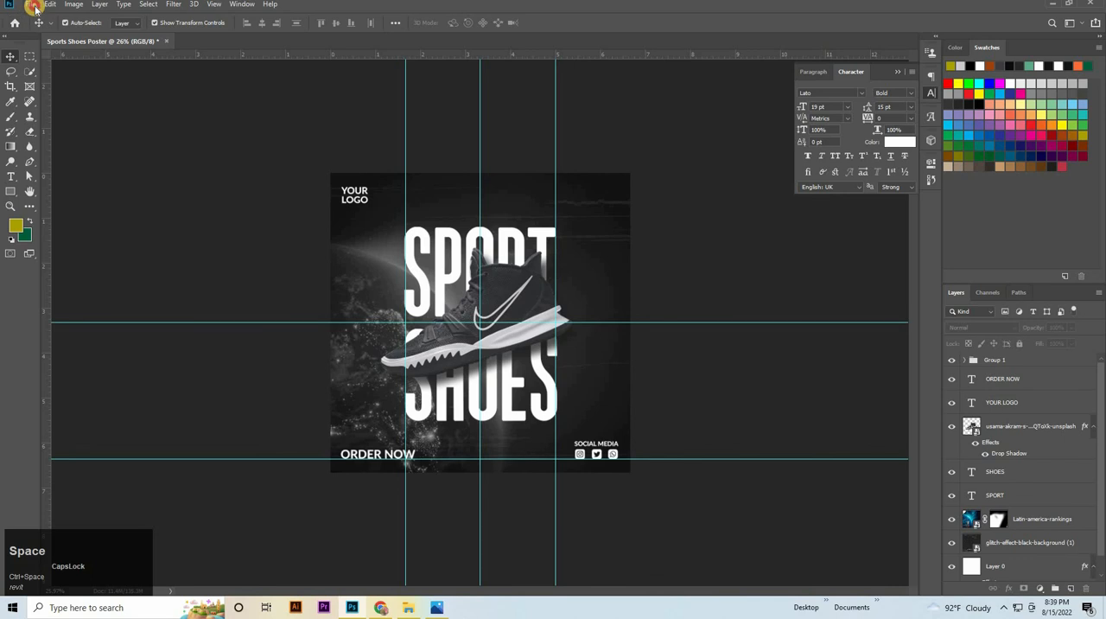
{"action": "left_click", "coordinate": [35, 5]}
{"action": "left_click", "coordinate": [67, 134]}
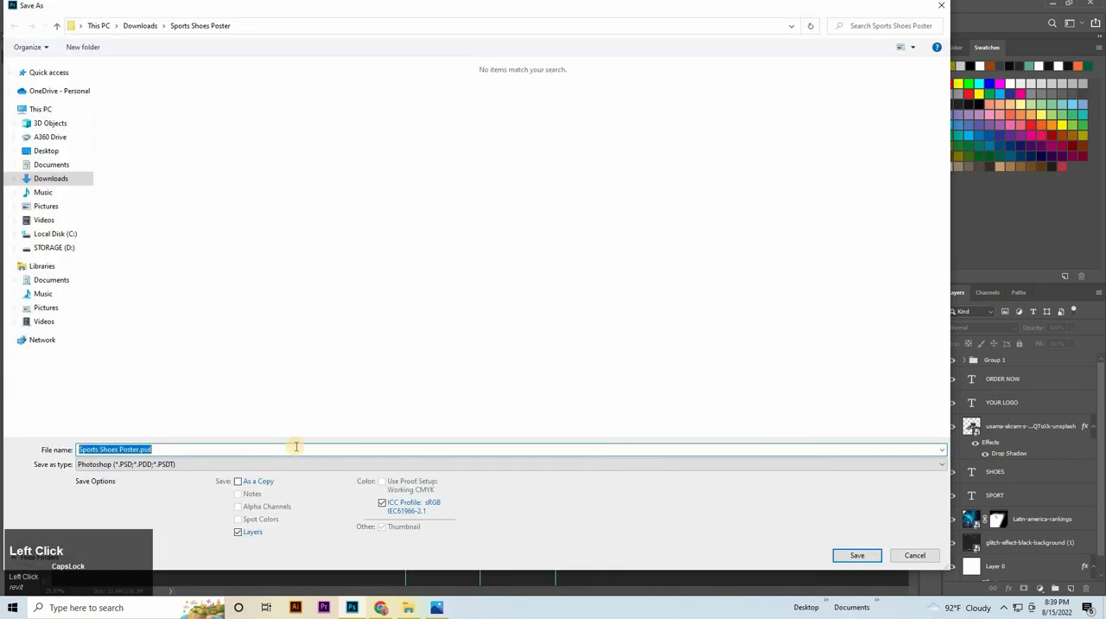
{"action": "key", "text": "Return"}
Set up a JPEG copy of the poster named Sports Shoes Poster.jpg for saving in the same folder
{"action": "left_click", "coordinate": [31, 5]}
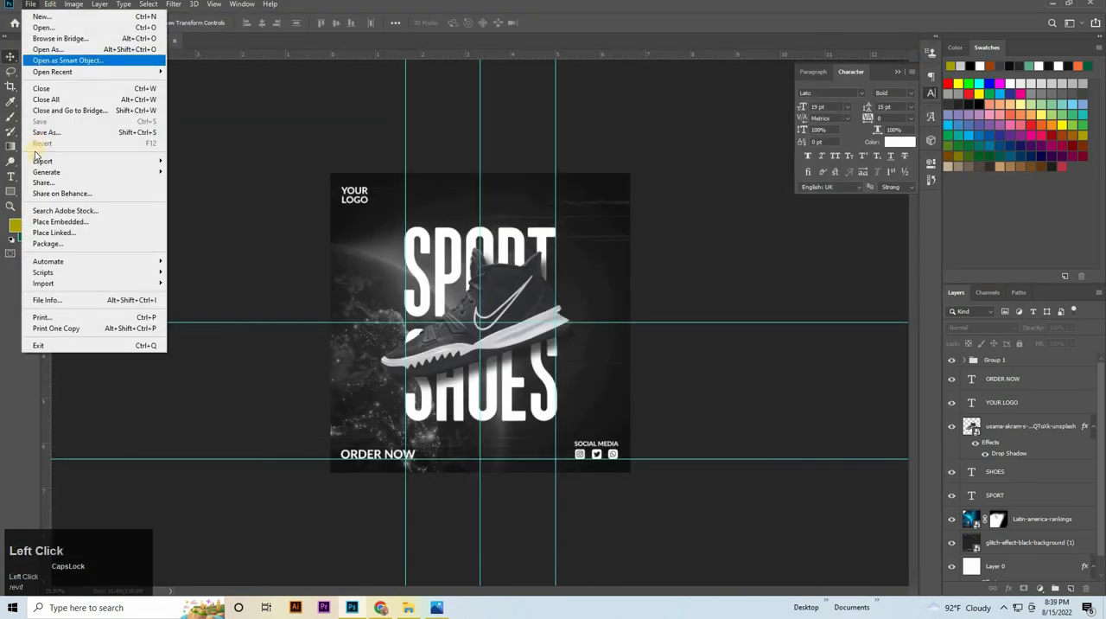
{"action": "left_click", "coordinate": [61, 134]}
{"action": "left_click", "coordinate": [151, 464]}
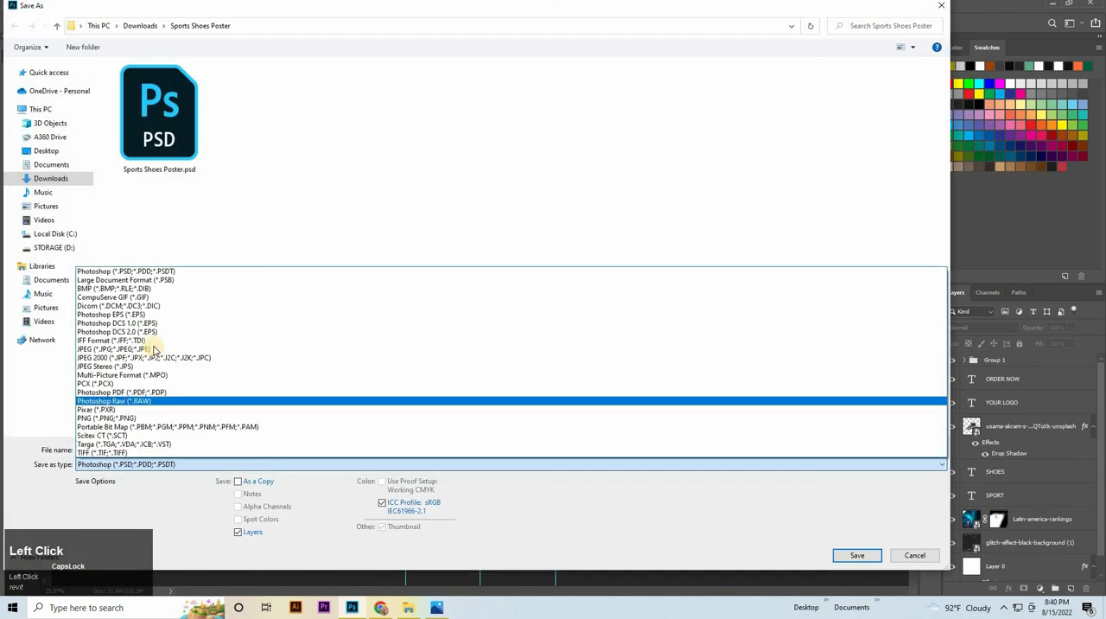
{"action": "left_click", "coordinate": [154, 349]}
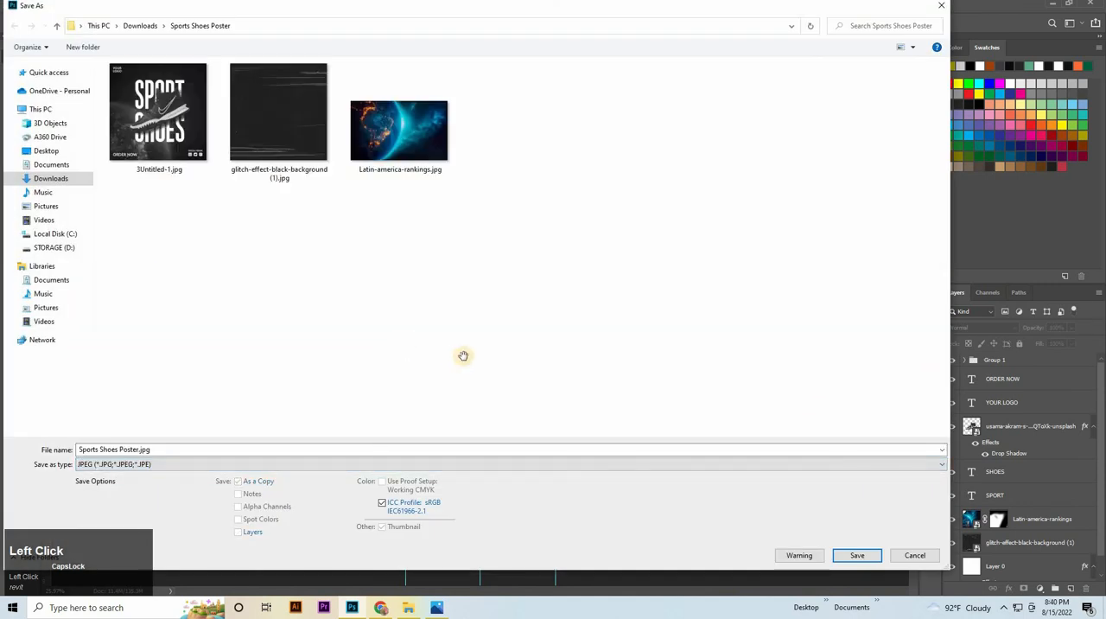